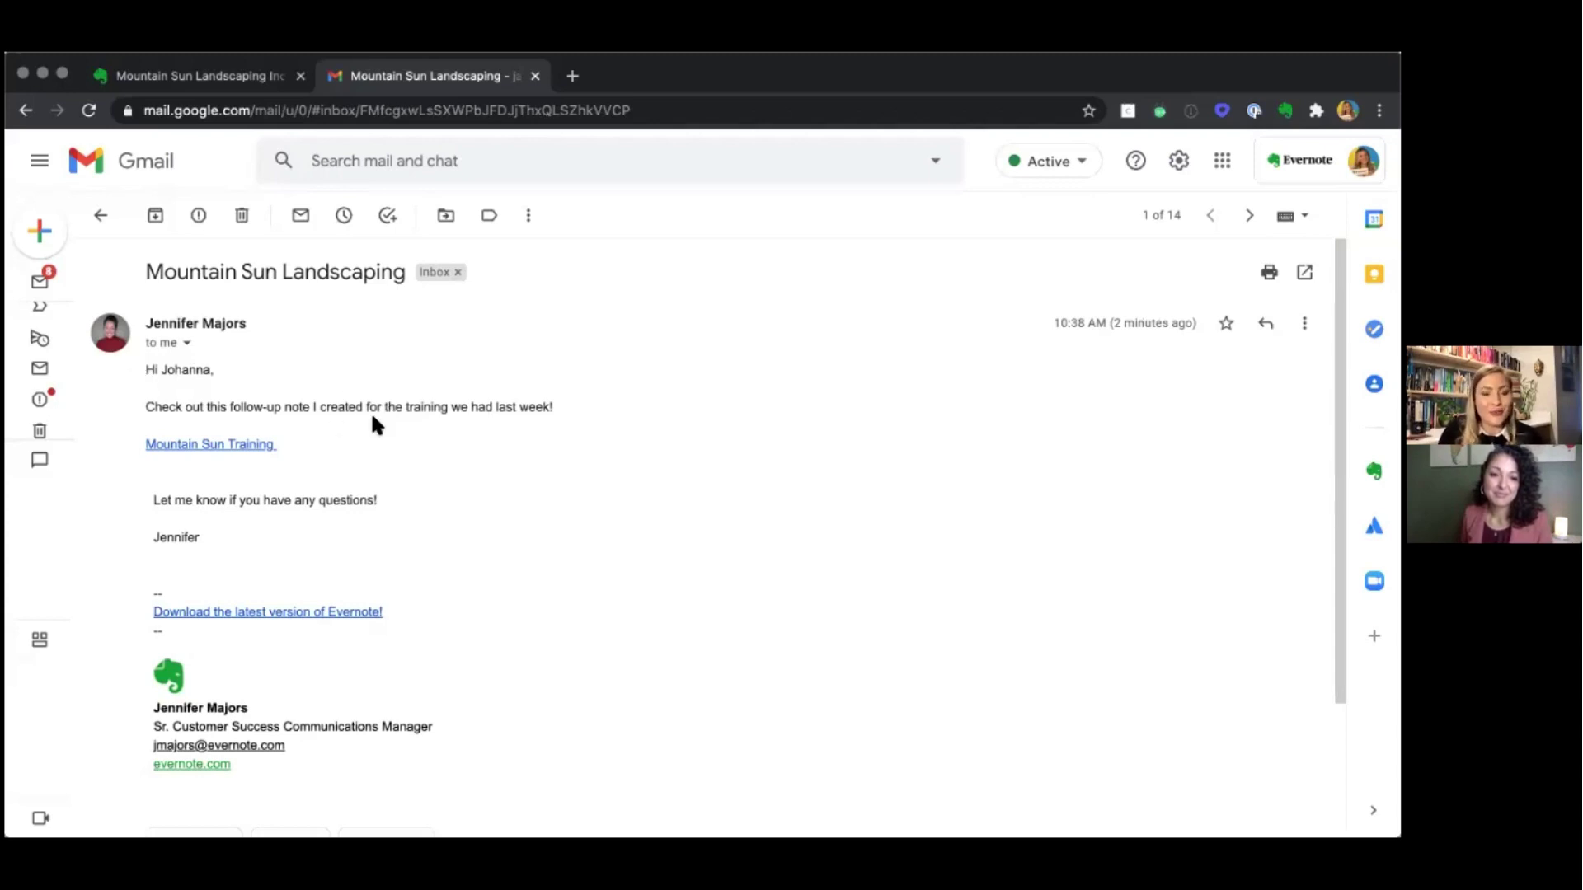
# - Open the Mountain Sun Training link from the email and look through the shared note down to the helpful articles
pyautogui.click(204, 445)
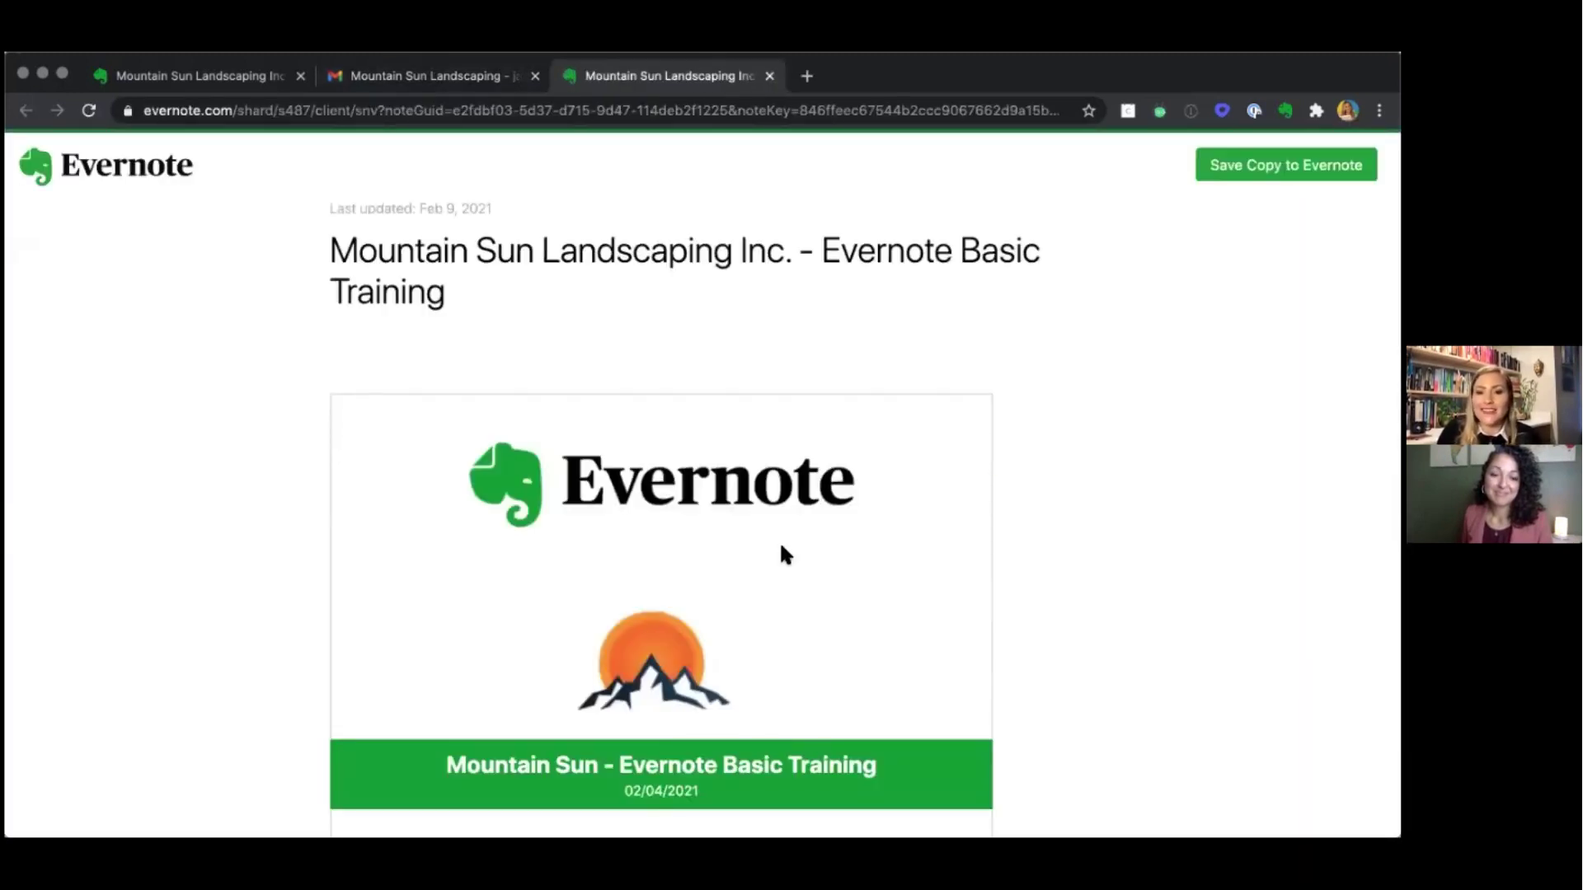
pyautogui.scroll(-1, 783, 548)
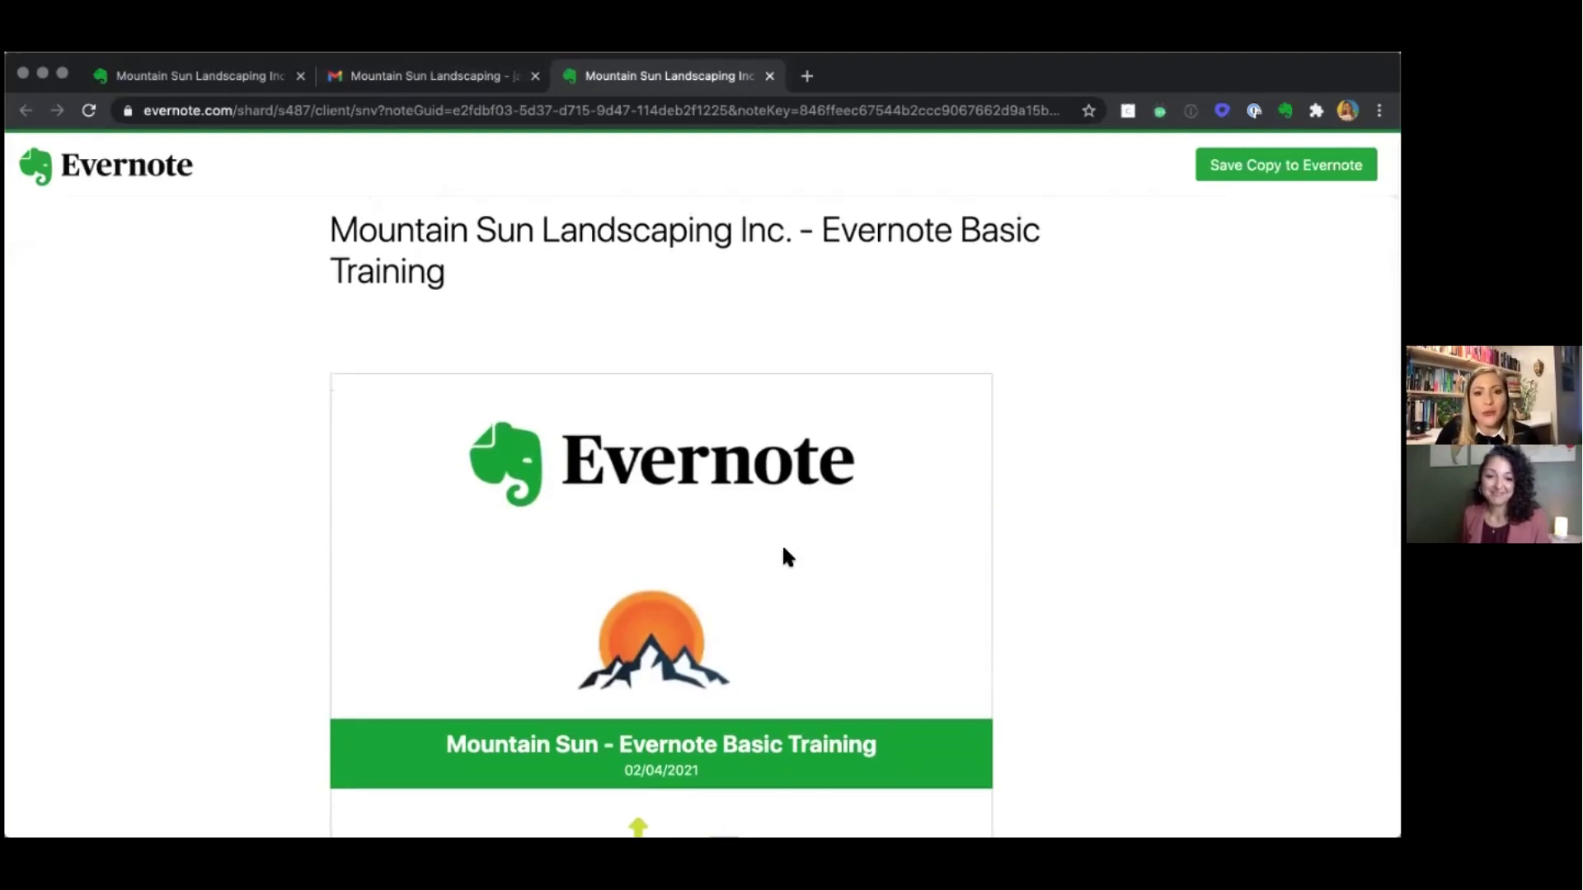
pyautogui.scroll(-5, 783, 548)
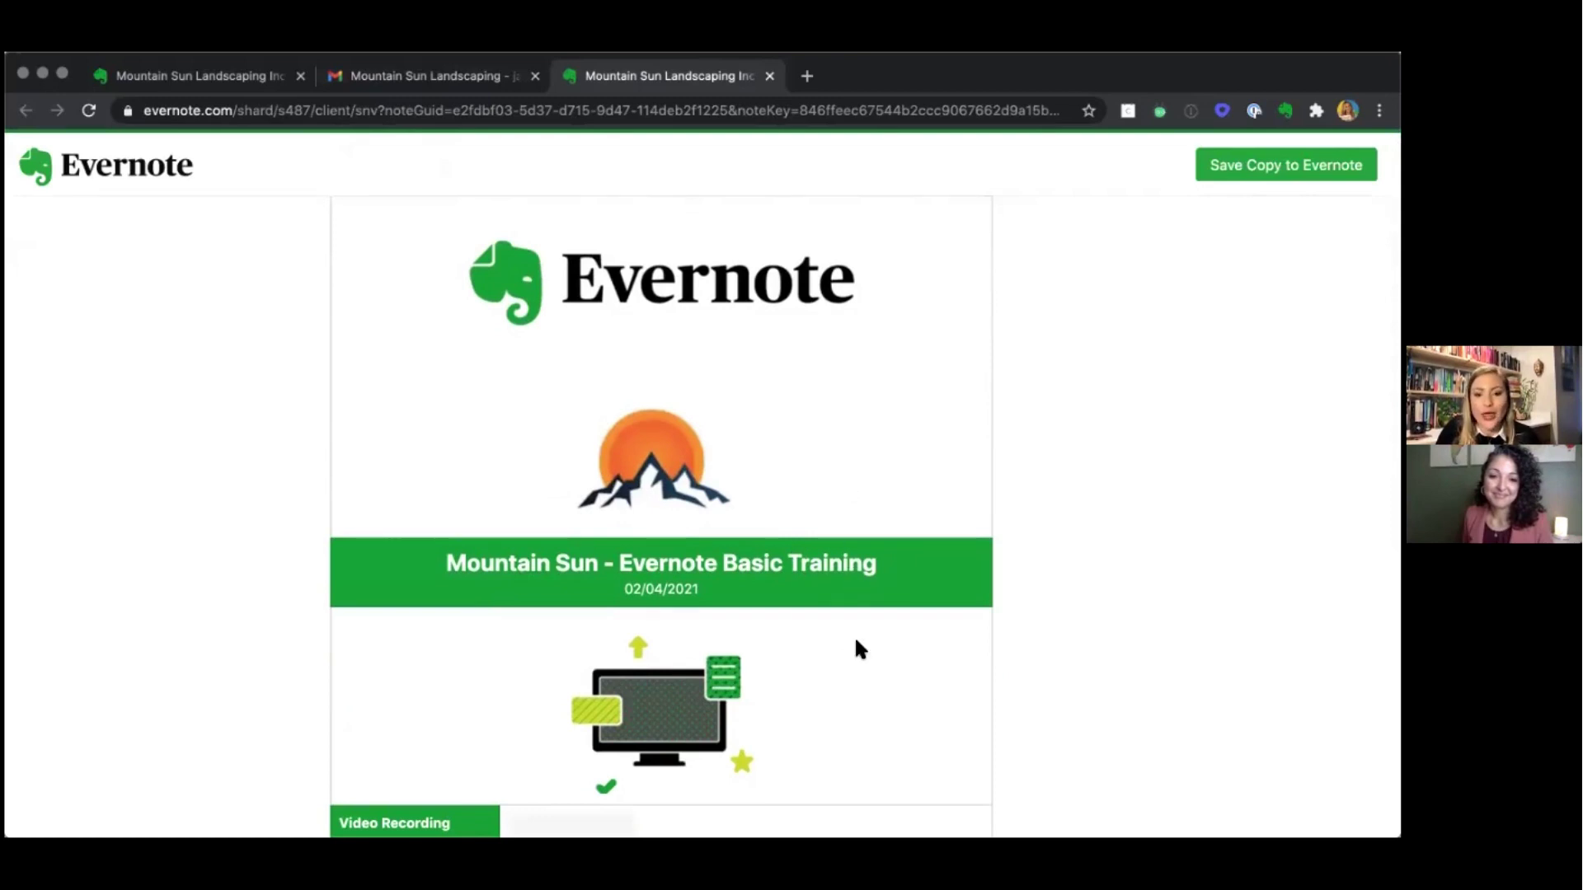
pyautogui.scroll(-3, 858, 650)
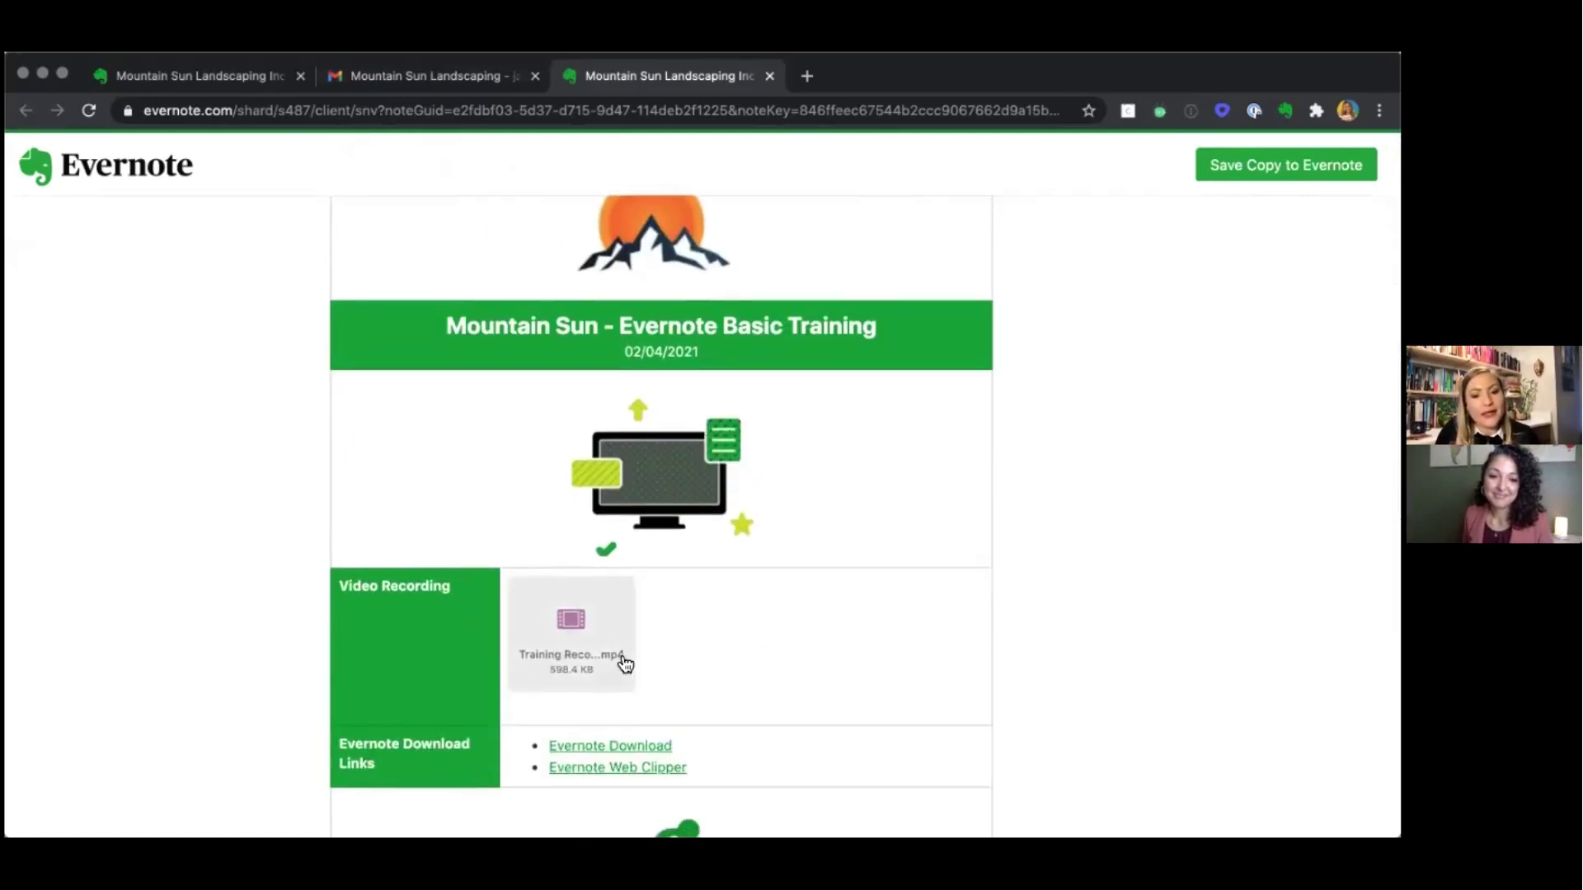
pyautogui.scroll(-2, 754, 677)
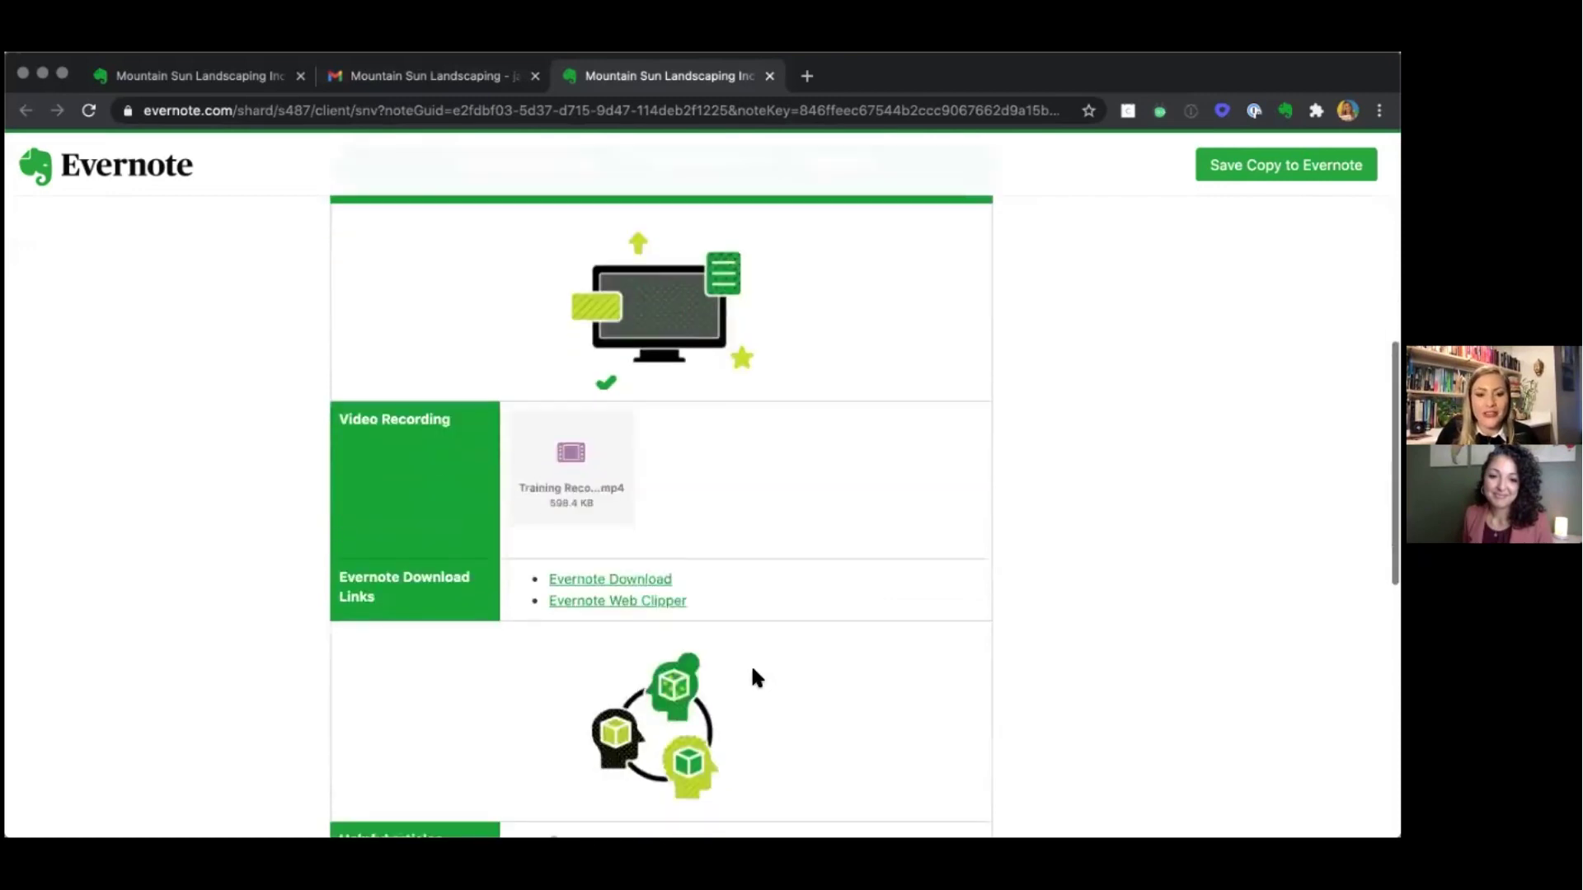
pyautogui.scroll(-2, 752, 670)
# - Check the Evernote Web Clipper link, return to the shared note, and view the rest through the contact info
pyautogui.click(584, 488)
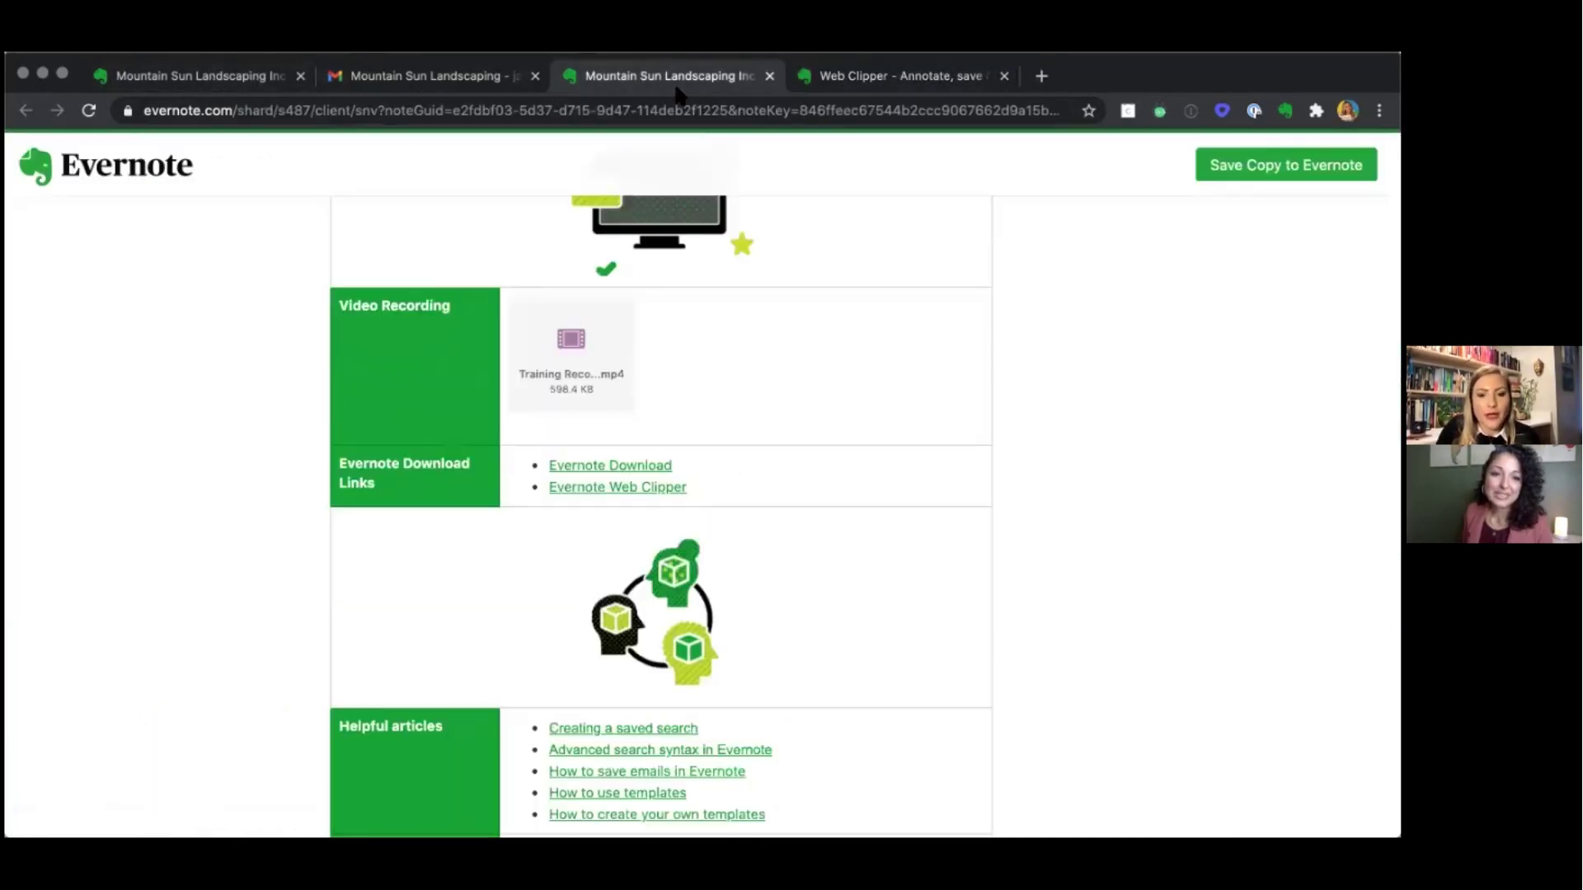
pyautogui.click(681, 75)
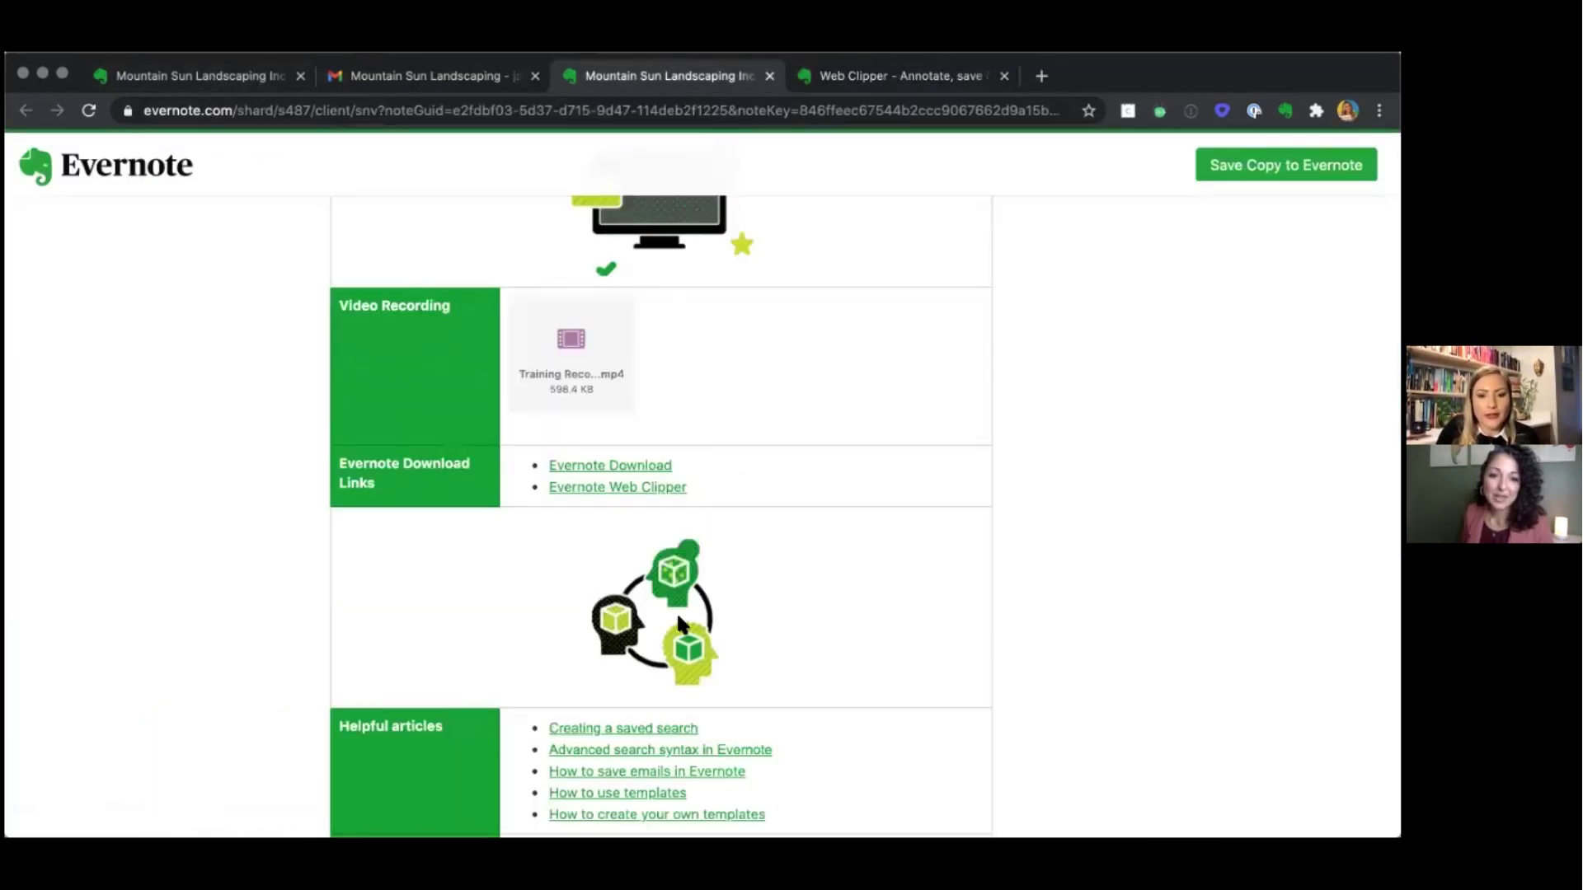
pyautogui.scroll(-7, 678, 619)
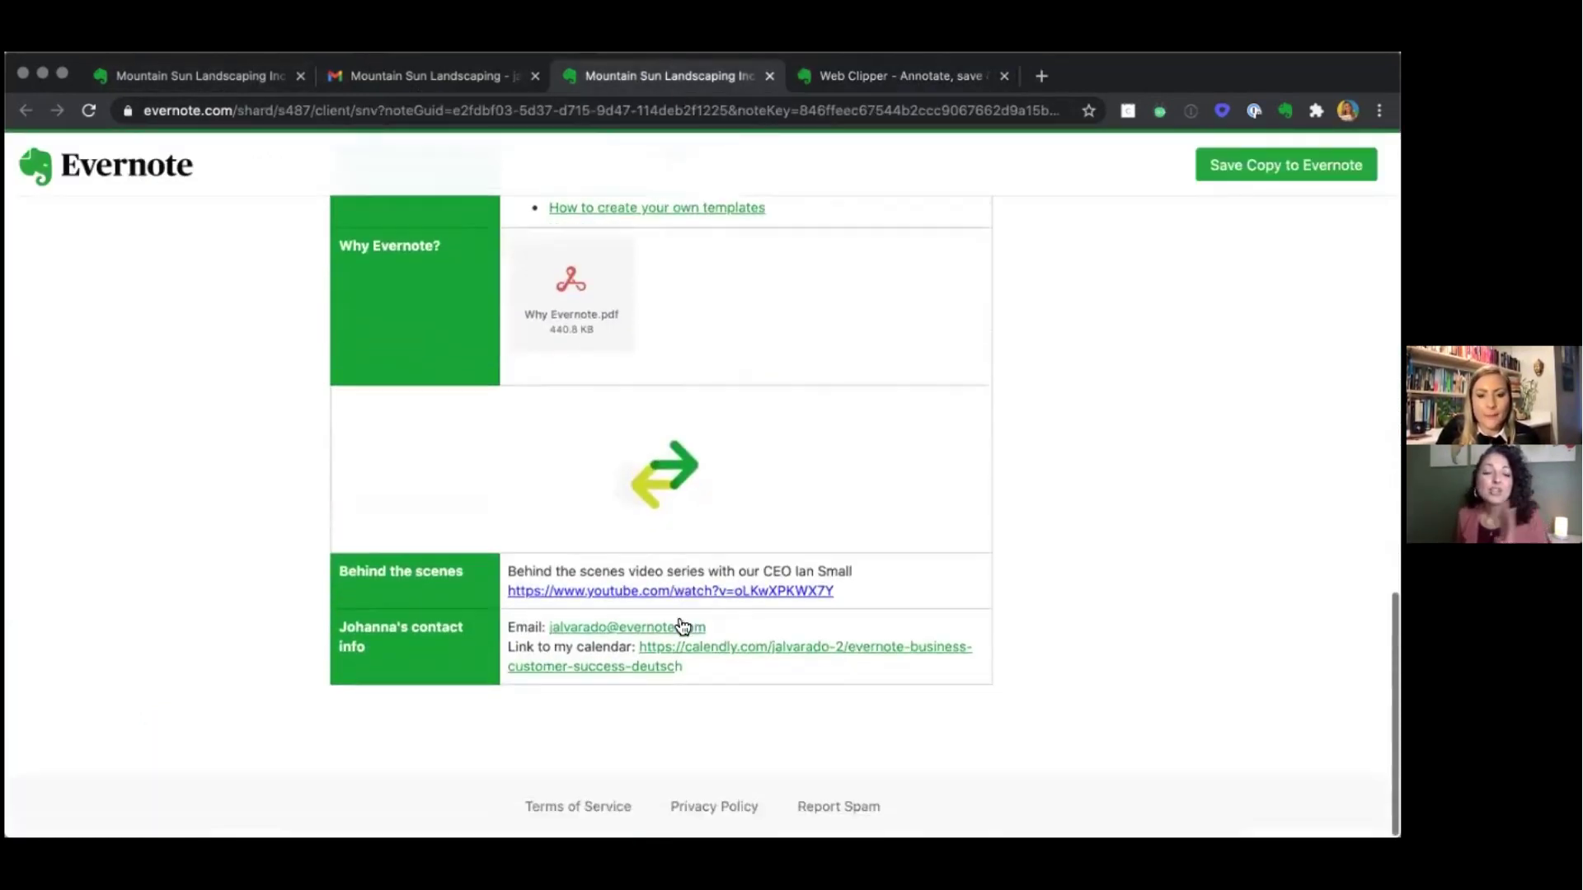
pyautogui.scroll(12, 684, 635)
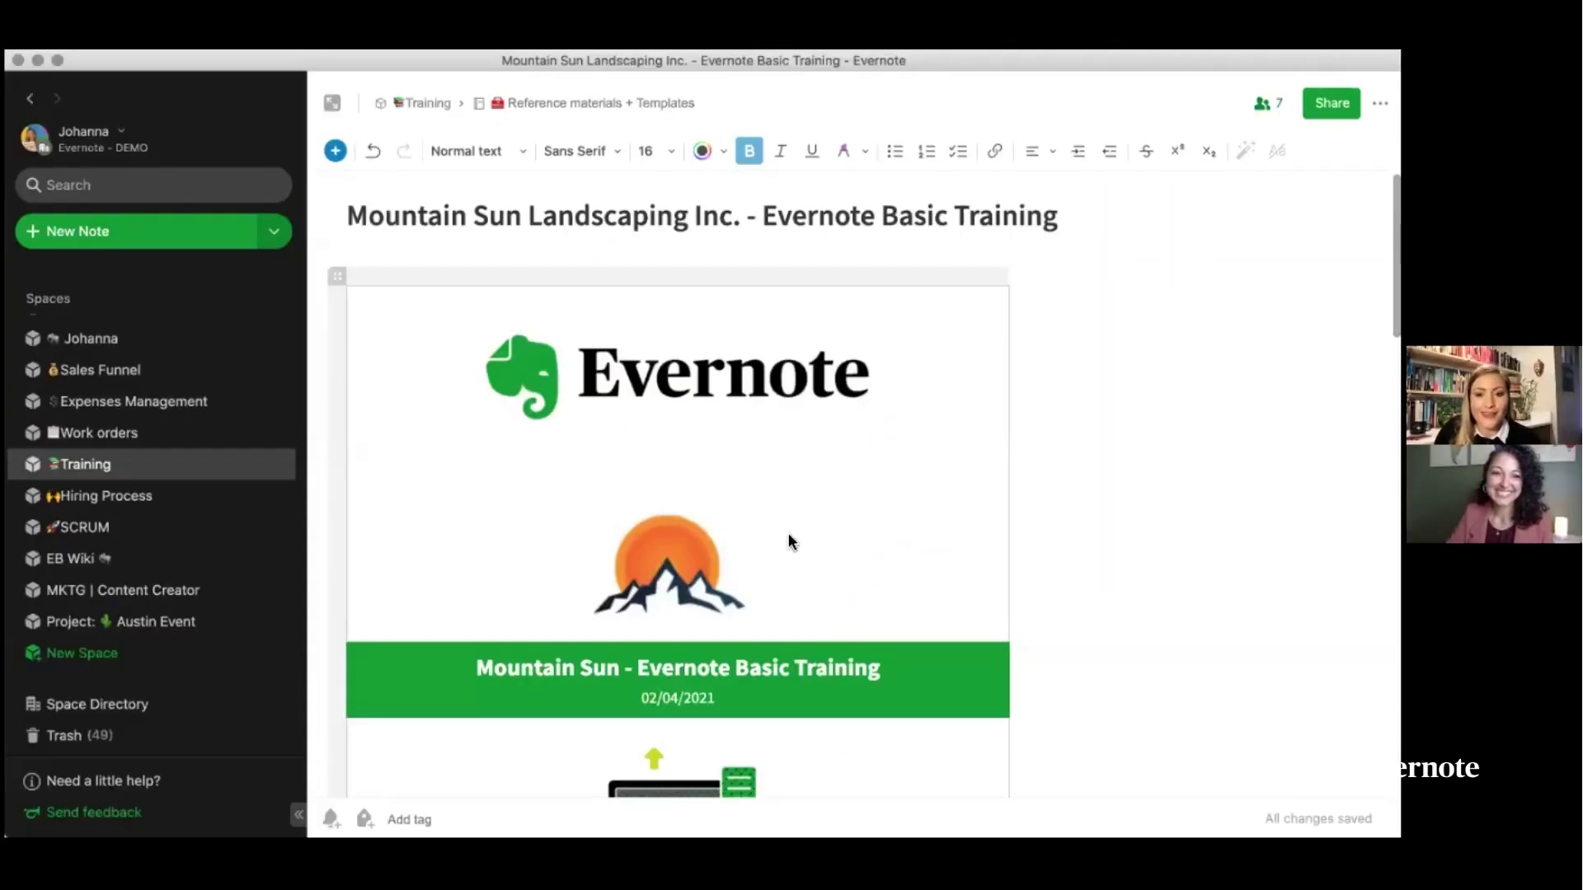
# - In the Evernote desktop app, examine the Mountain Sun Landscaping Inc. - Evernote Basic Training note from title to contact info
pyautogui.scroll(-2, 842, 635)
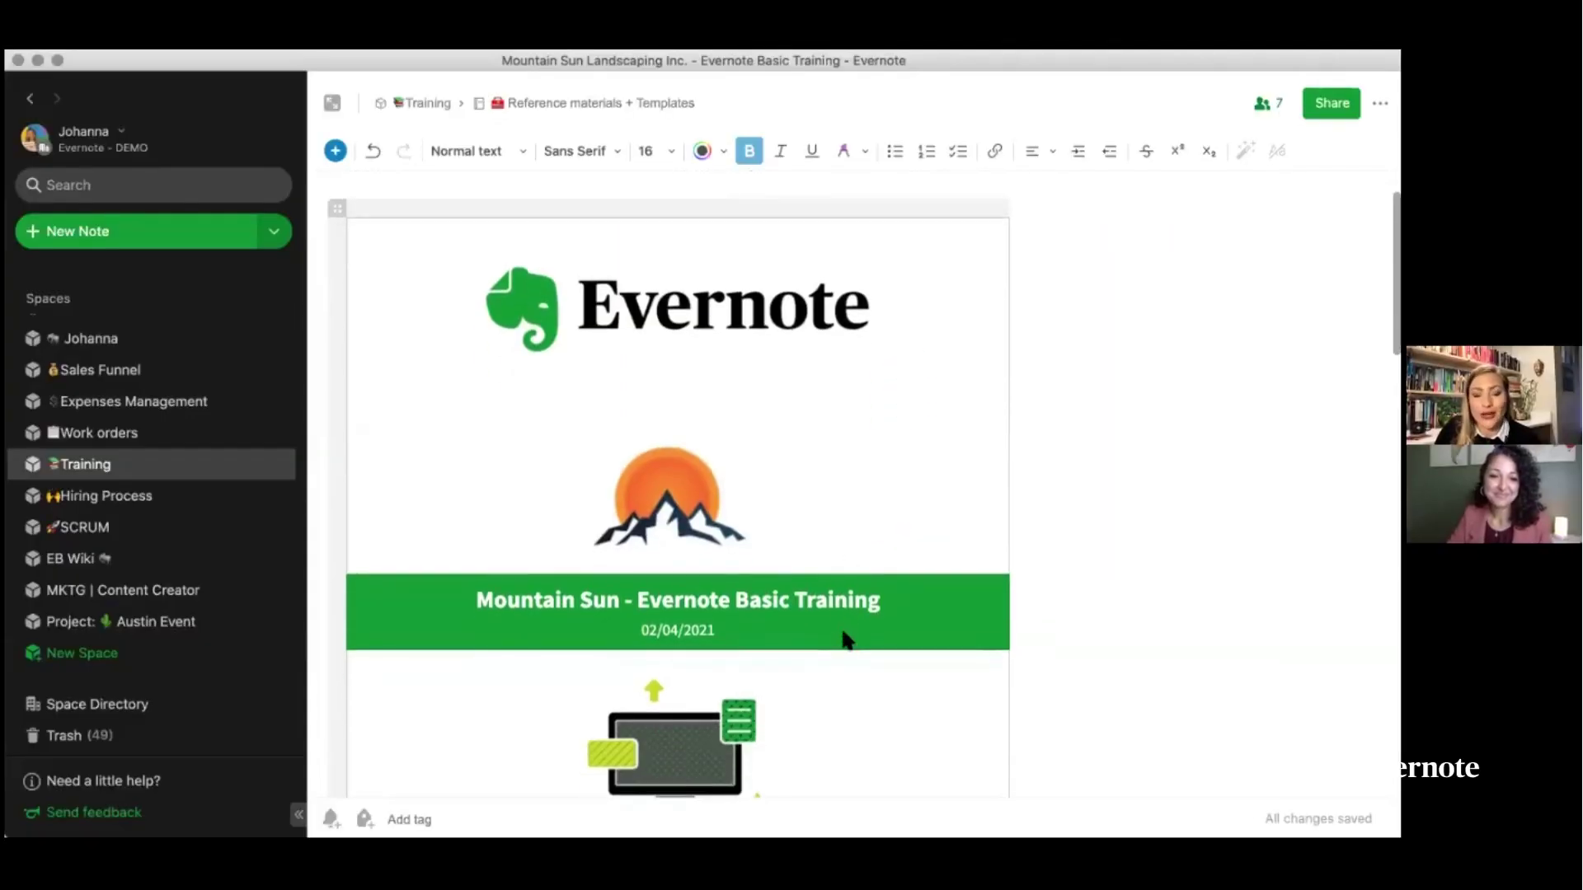
pyautogui.scroll(2, 842, 635)
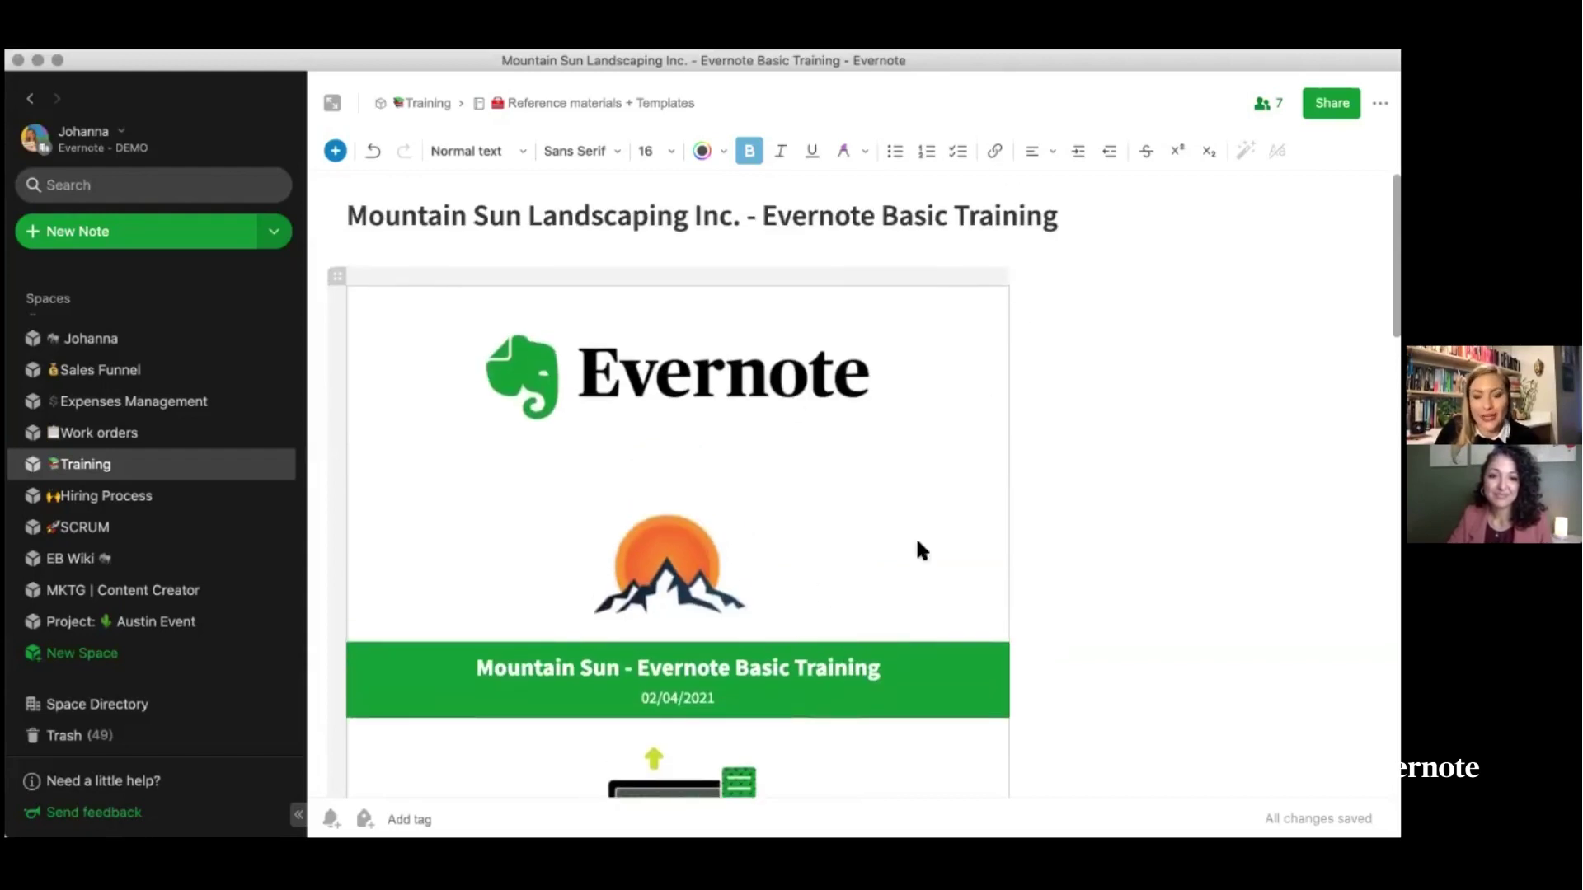
pyautogui.scroll(-10, 895, 599)
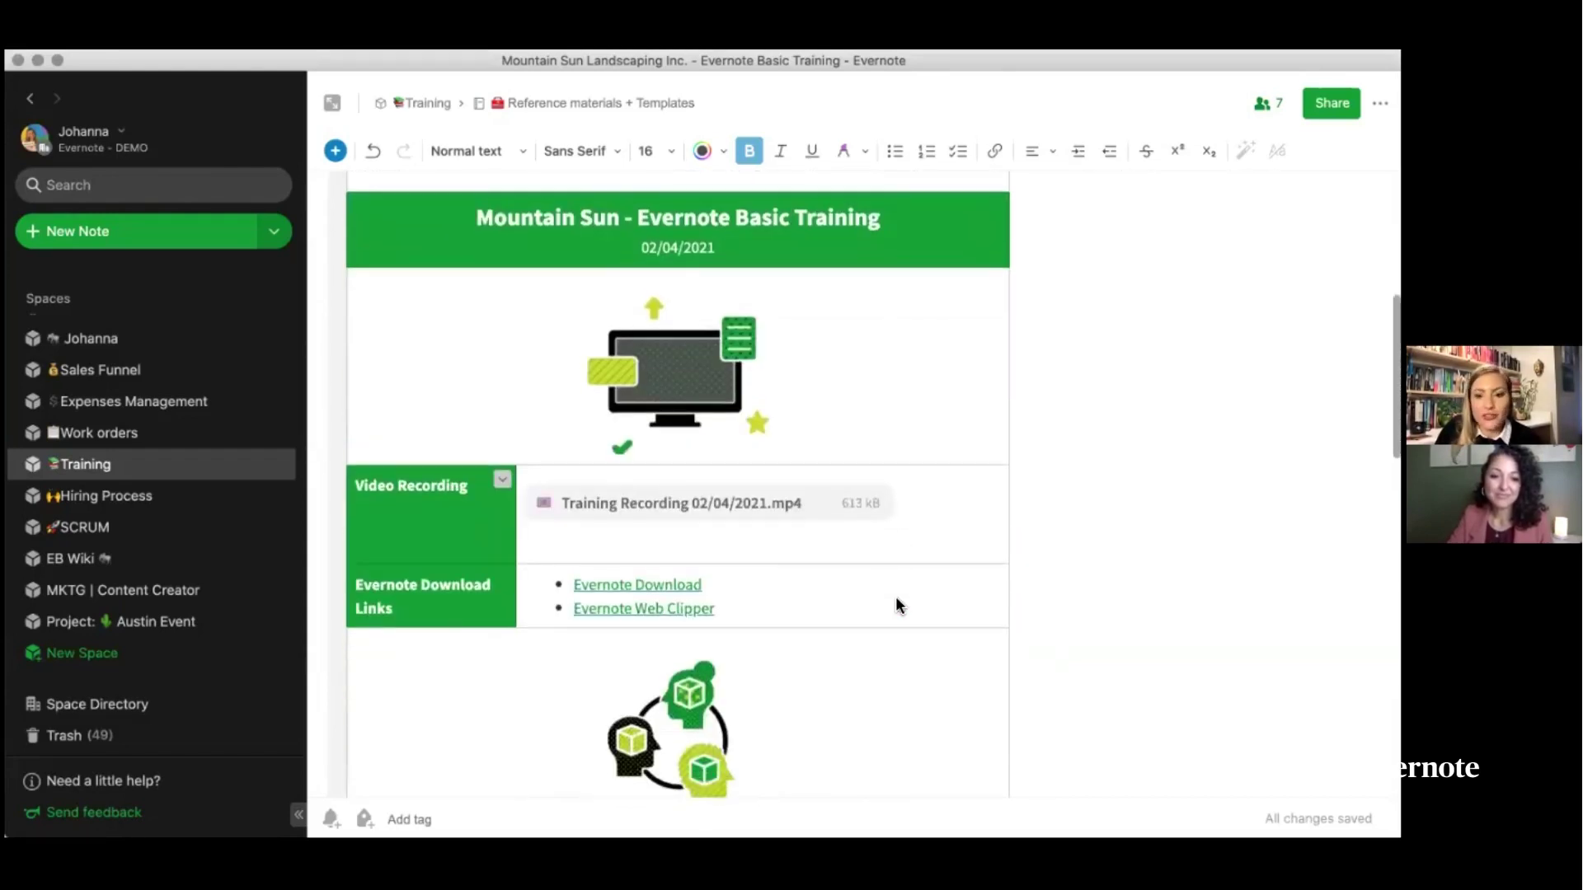
pyautogui.scroll(-11, 889, 699)
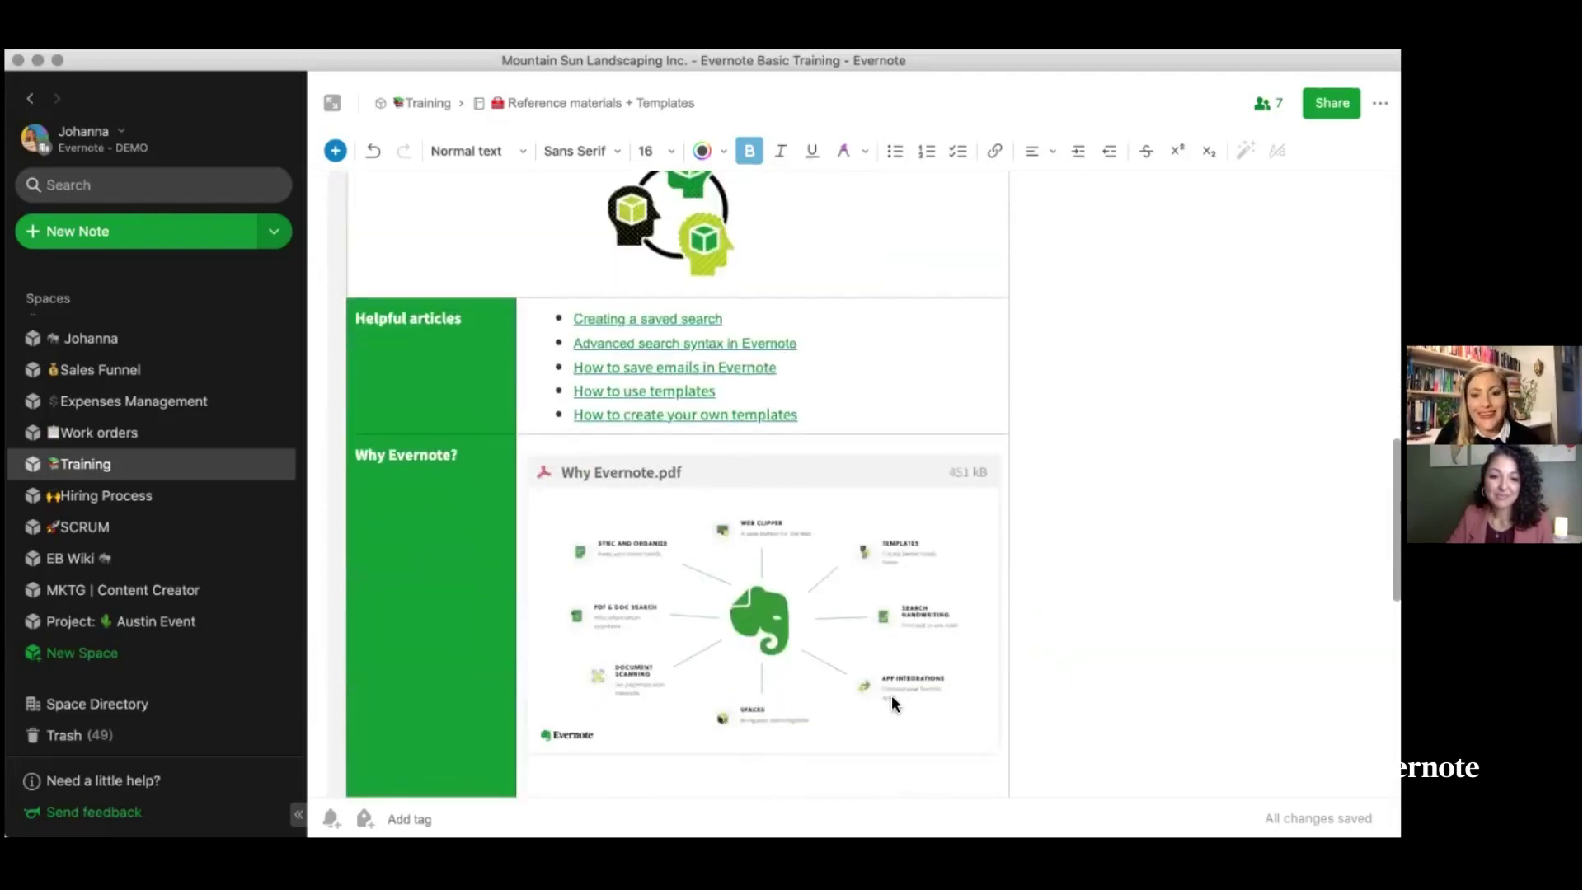
pyautogui.scroll(-15, 892, 703)
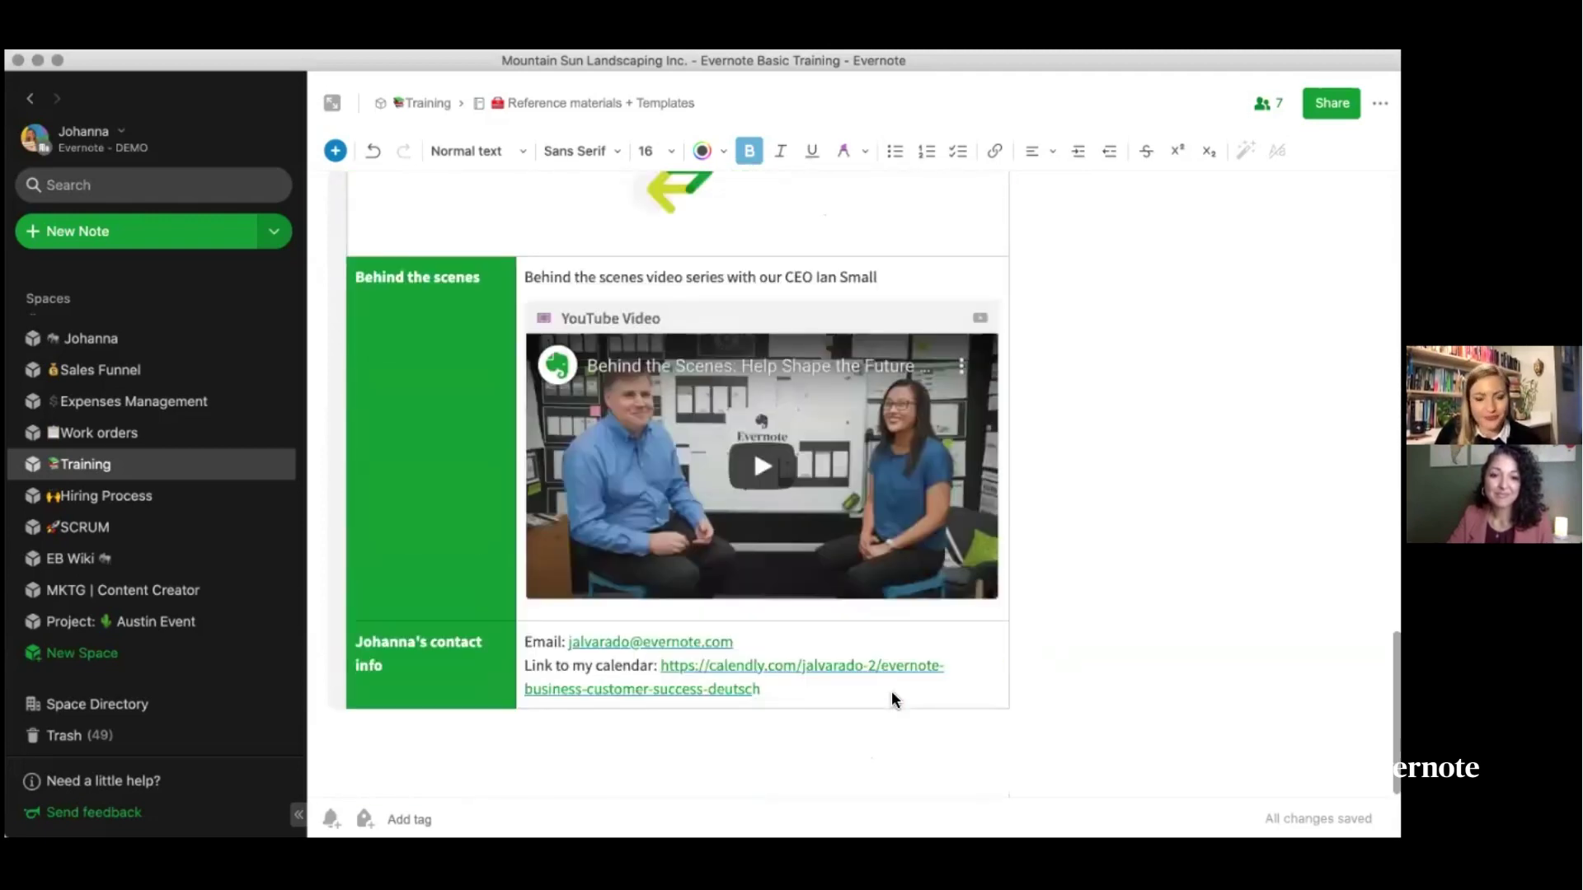
pyautogui.scroll(20, 892, 697)
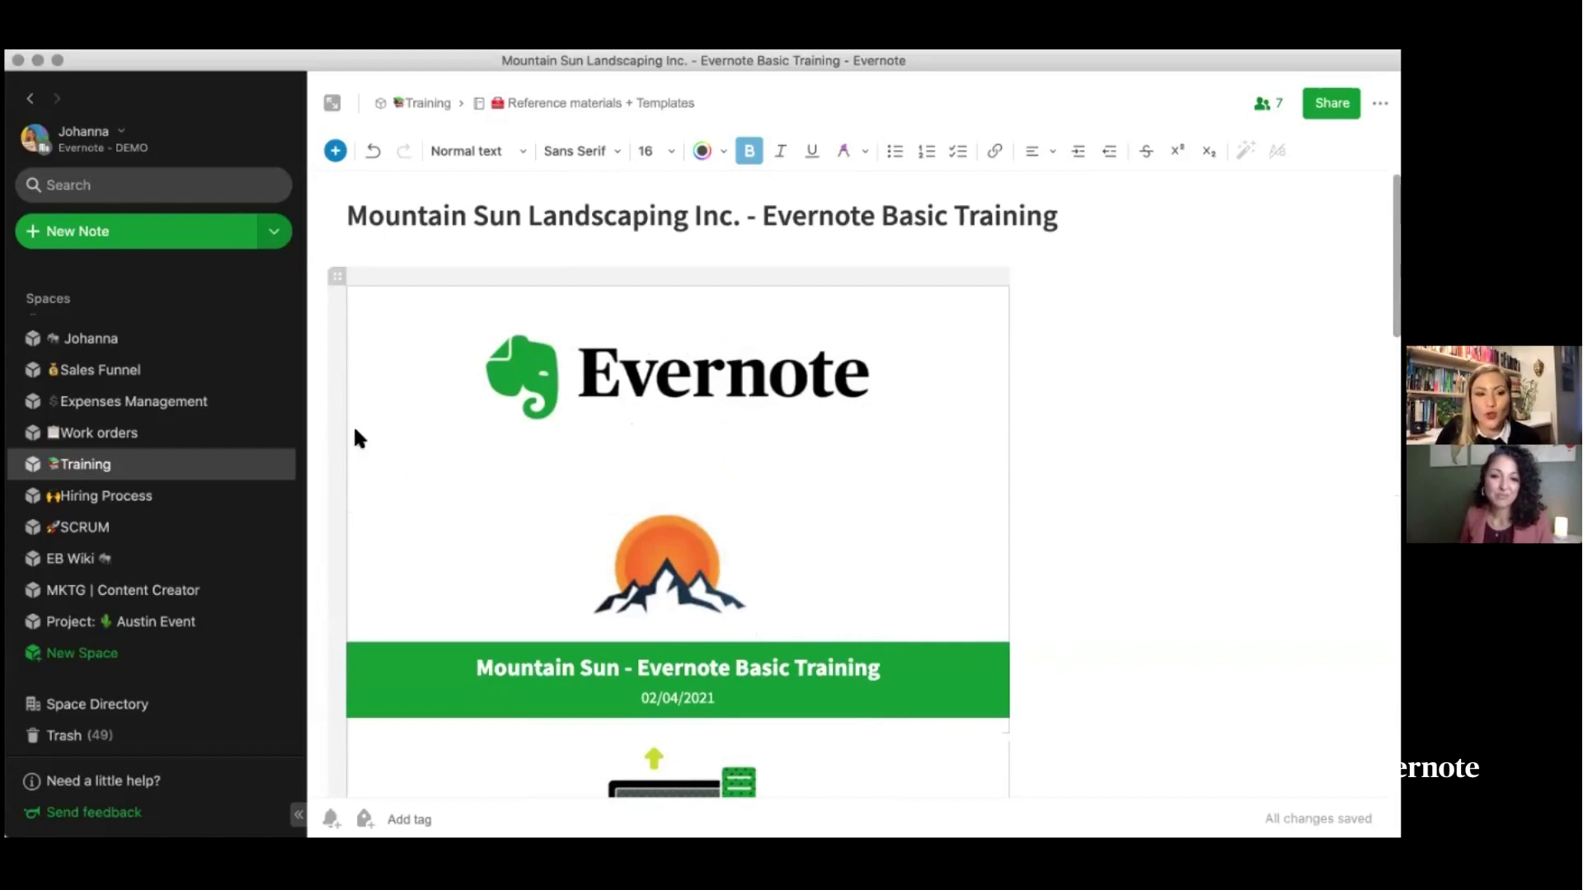
# - Go to the Training space and open the "Template - for public sharing" note
pyautogui.click(71, 472)
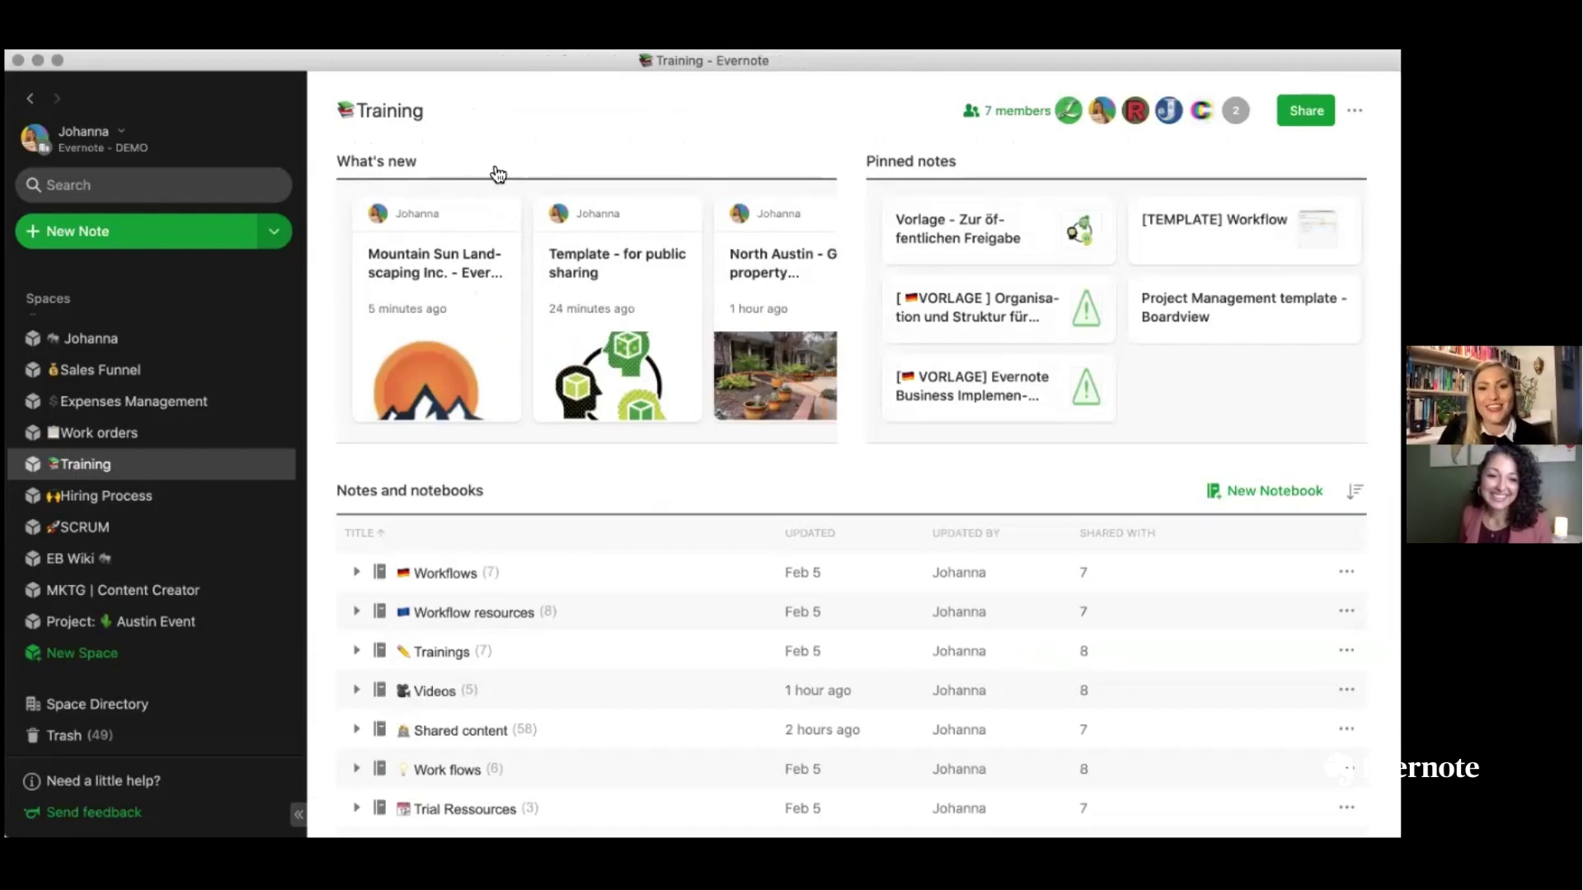
pyautogui.click(615, 223)
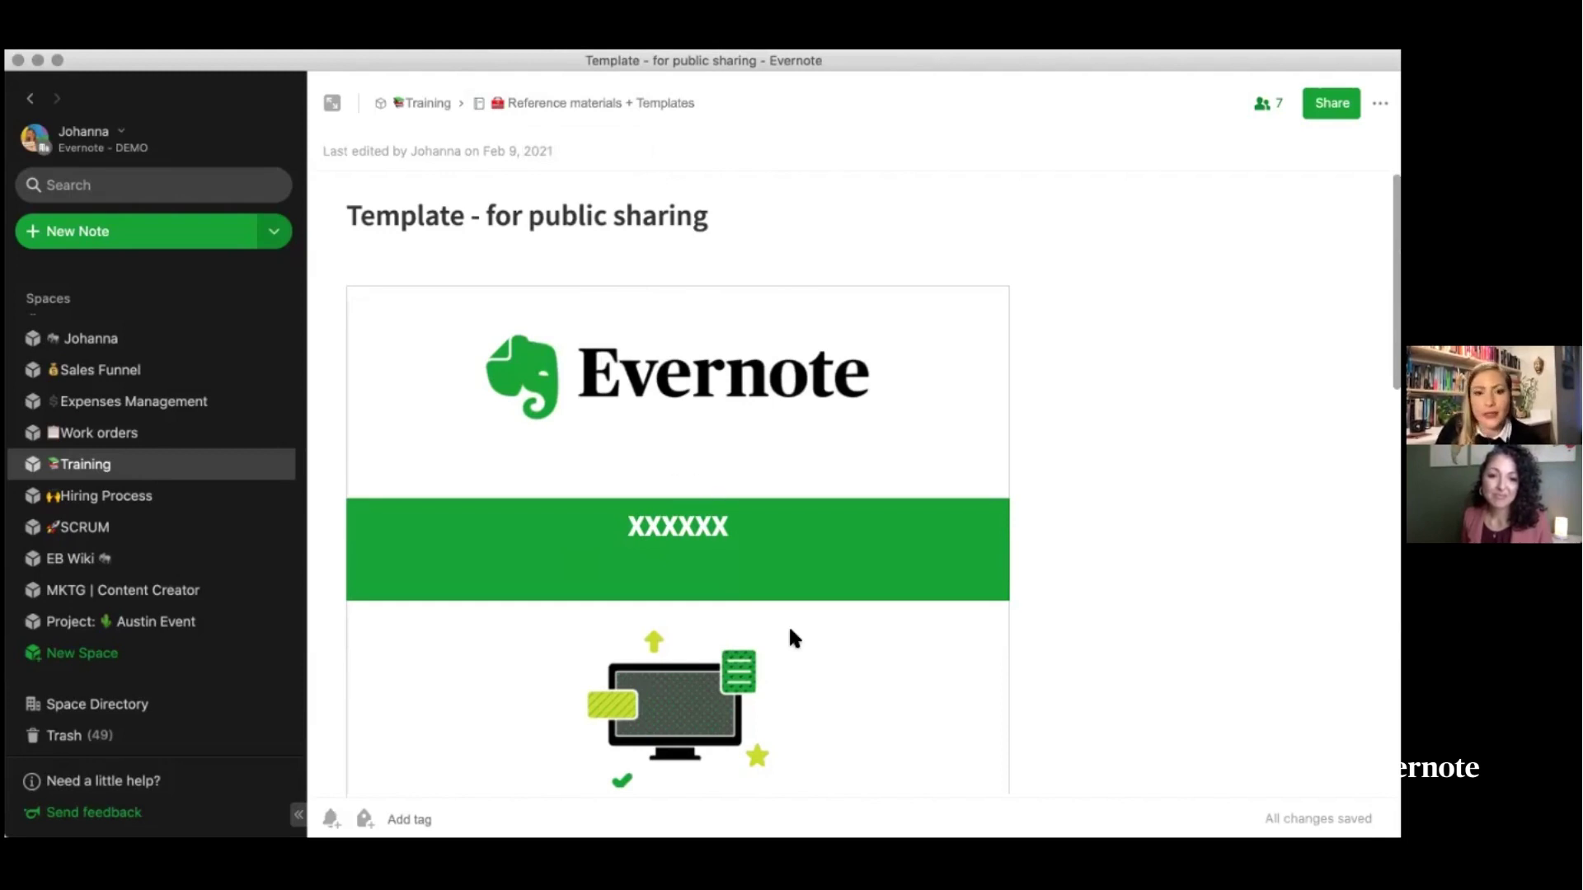
pyautogui.scroll(-1, 790, 630)
pyautogui.scroll(-3, 789, 633)
pyautogui.scroll(3, 522, 516)
# - Check which content types can be inserted into the template's green XXXXXX banner cell
pyautogui.click(522, 534)
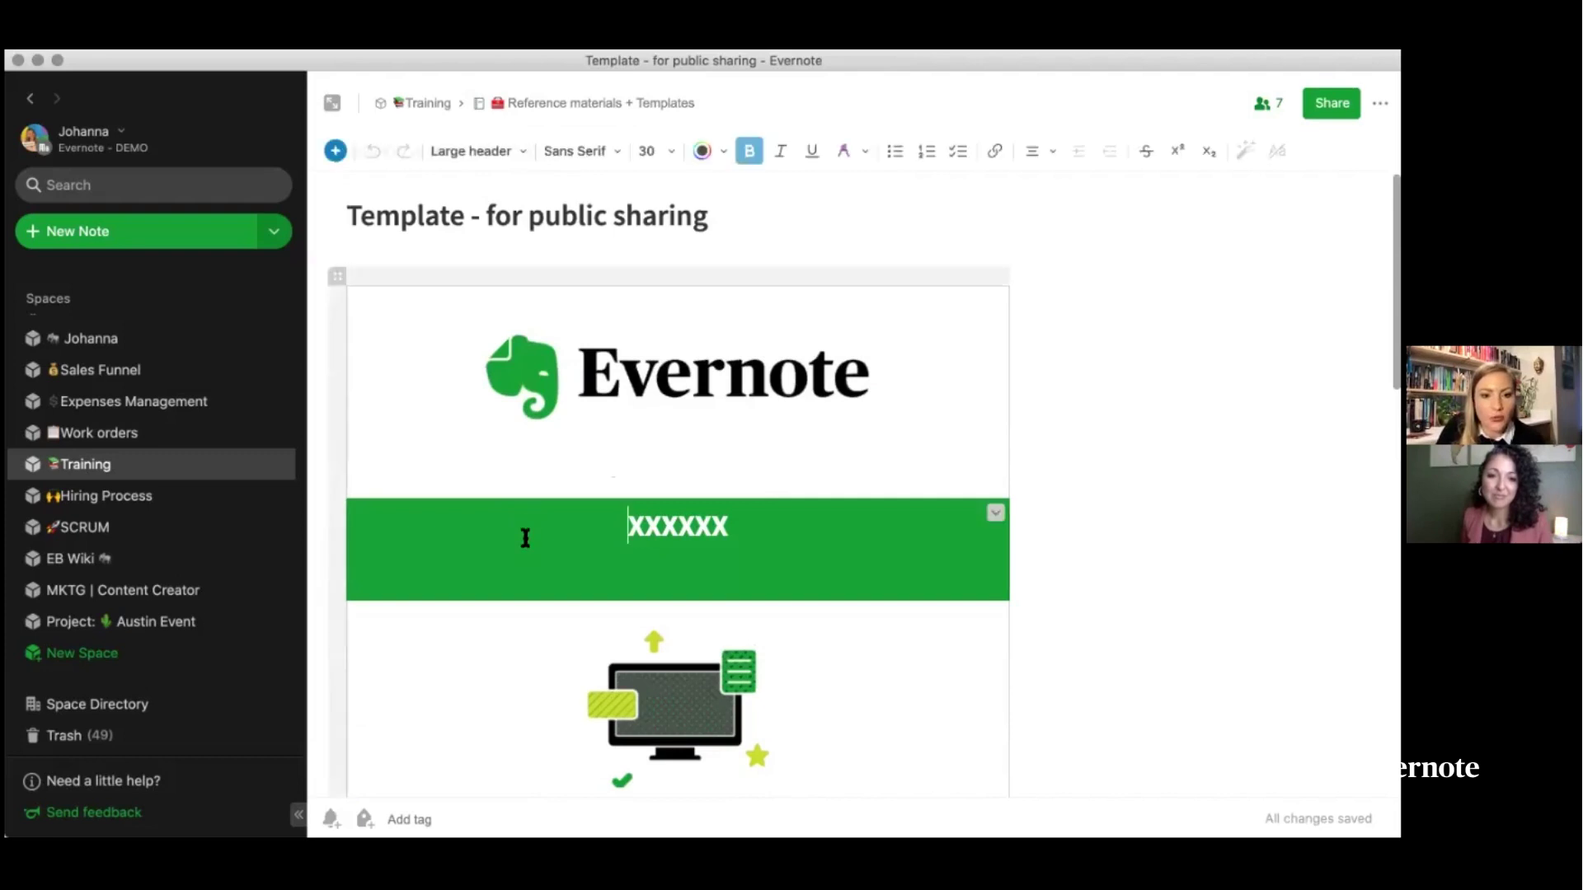
pyautogui.click(335, 151)
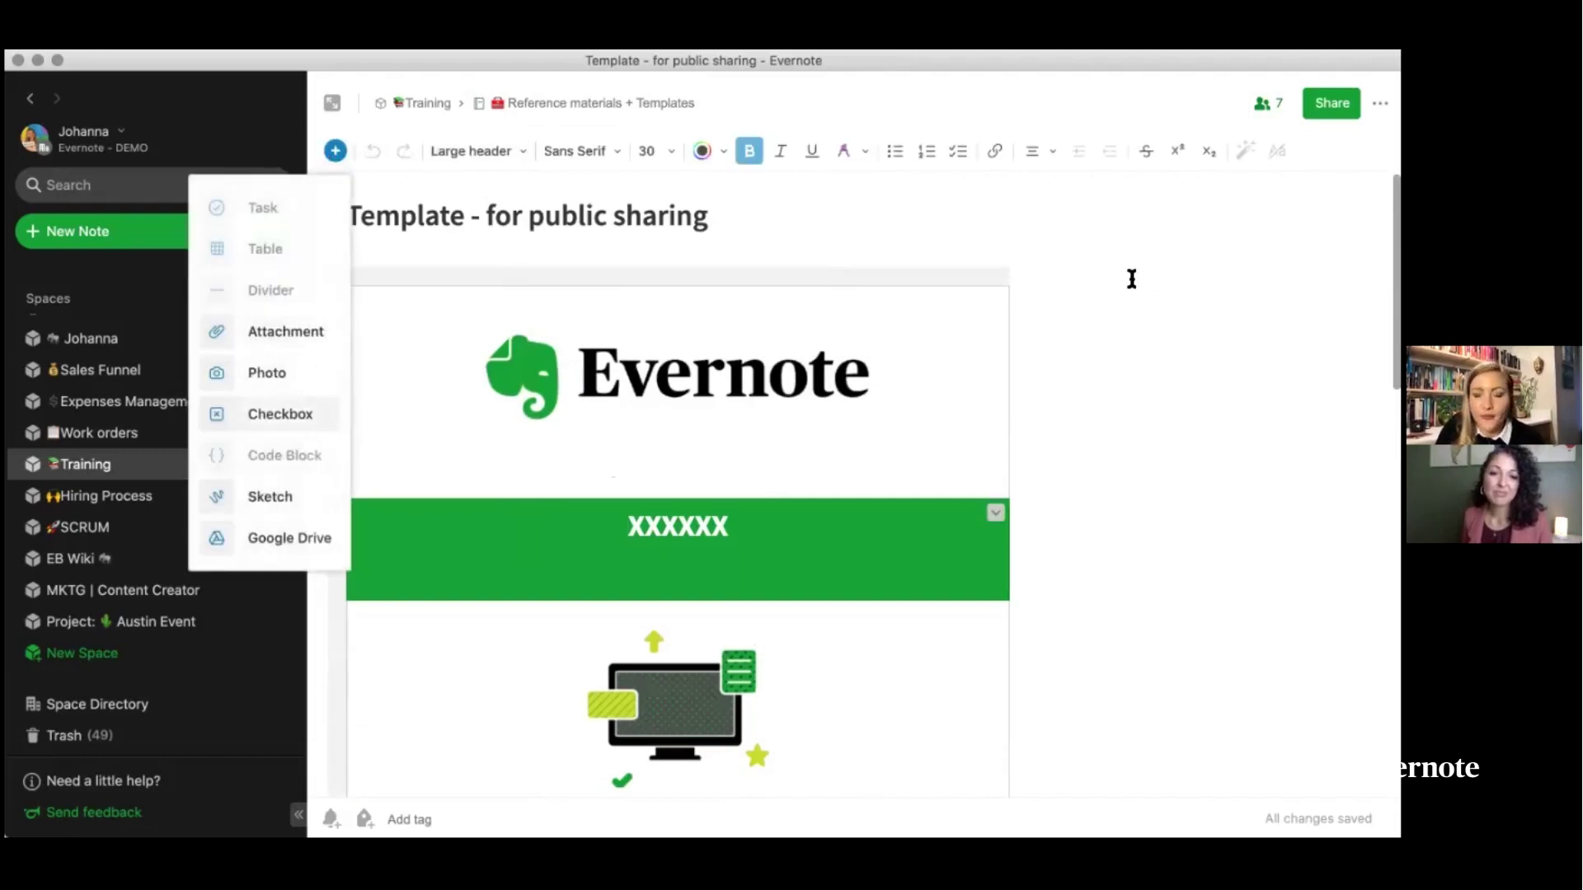
pyautogui.click(946, 352)
pyautogui.scroll(-2, 759, 487)
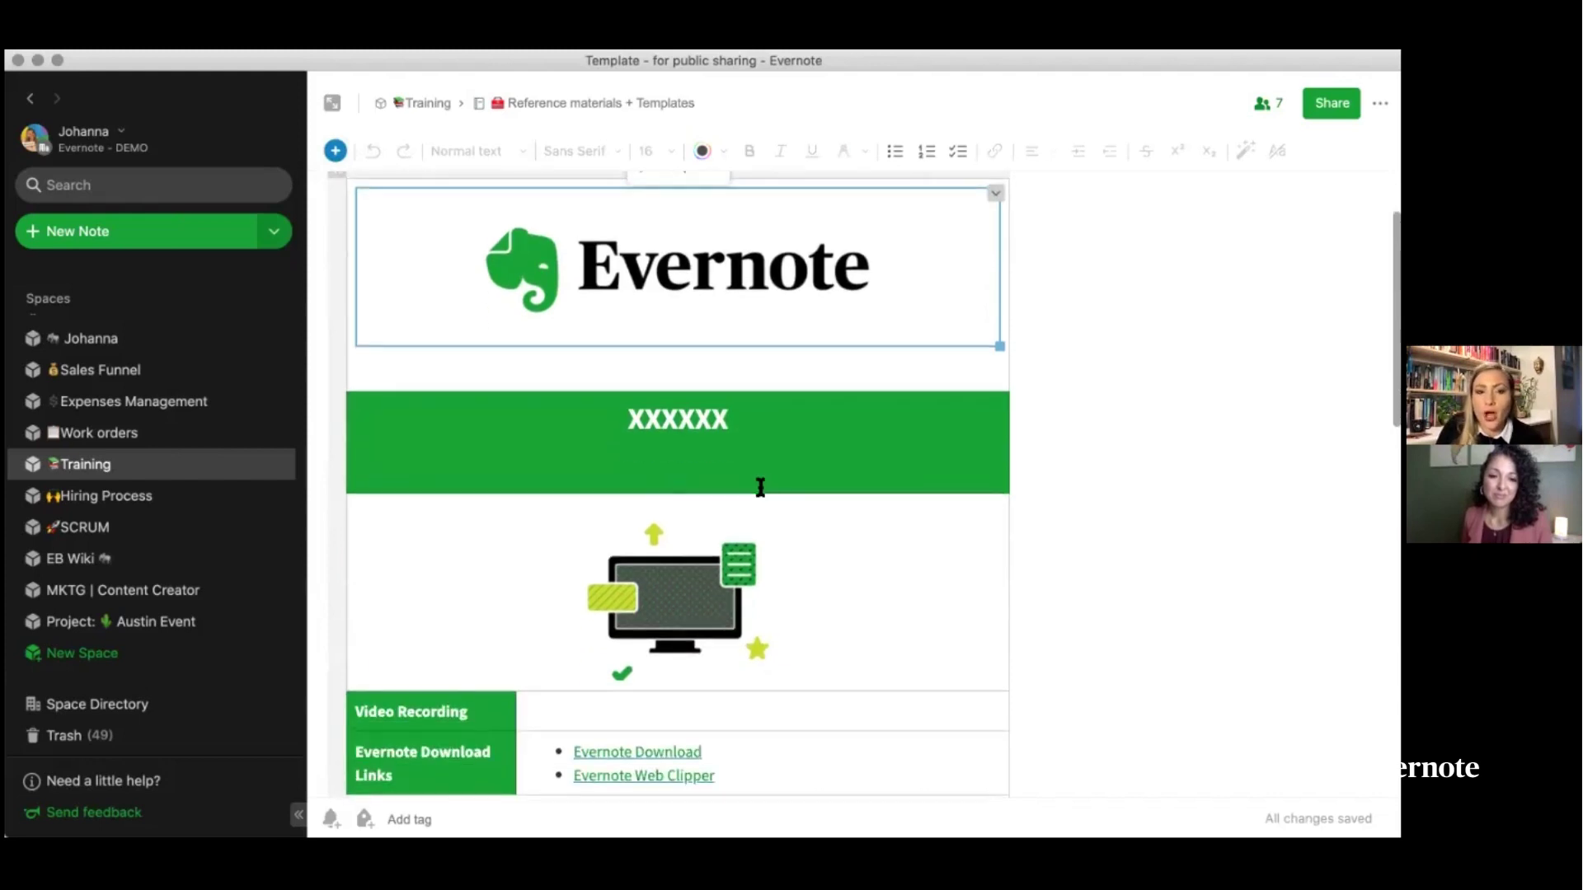
pyautogui.click(672, 456)
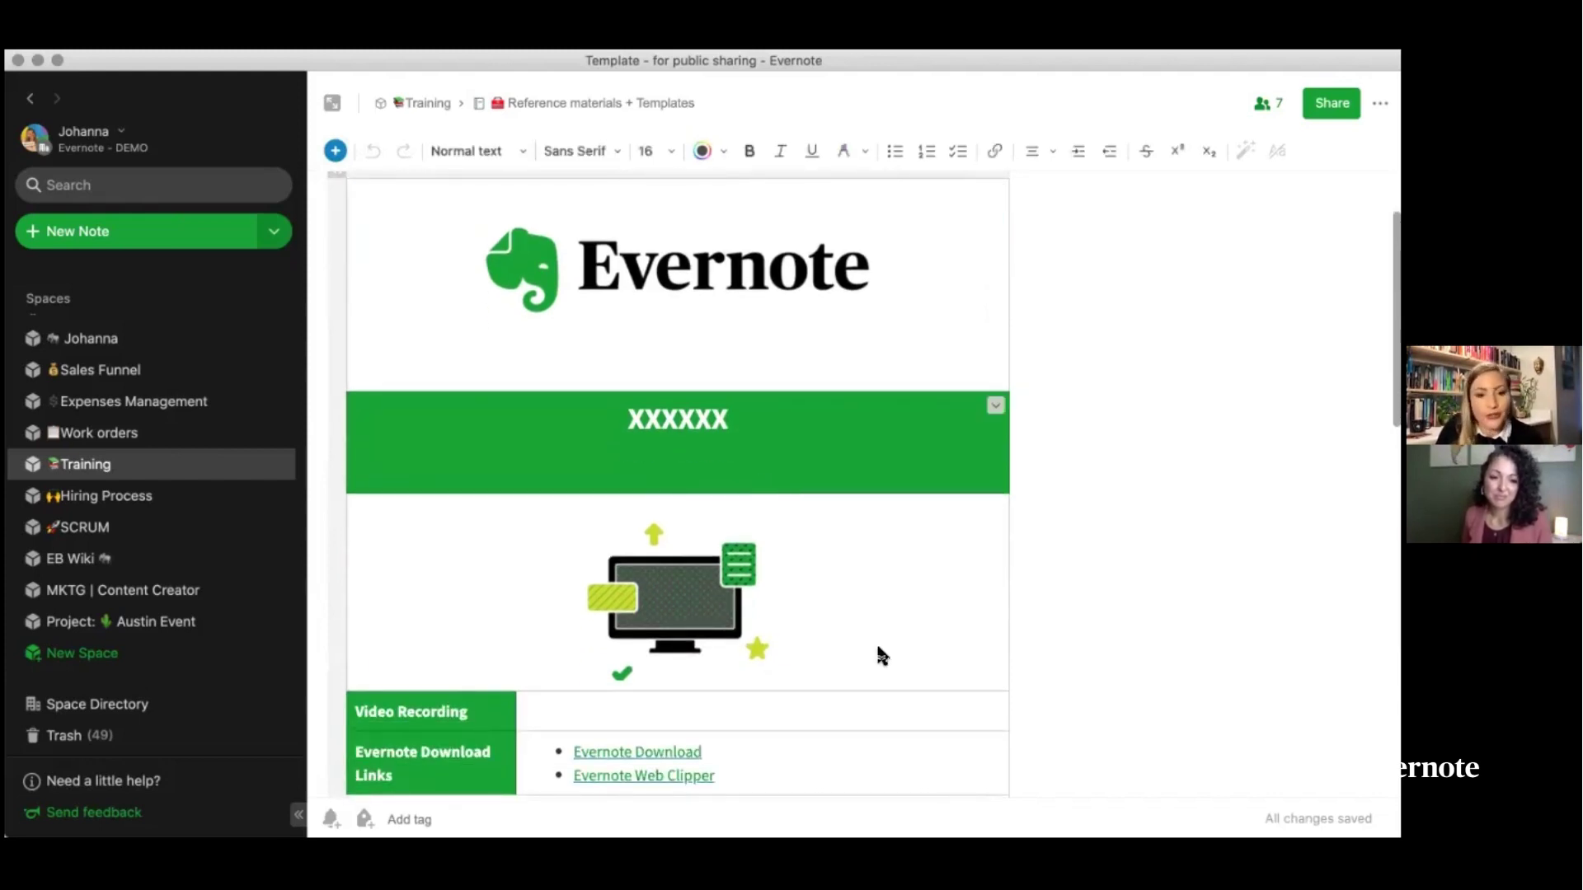
# - Examine the template note's video recording, download links, helpful articles and behind the scenes sections
pyautogui.scroll(3, 864, 686)
pyautogui.scroll(-5, 854, 688)
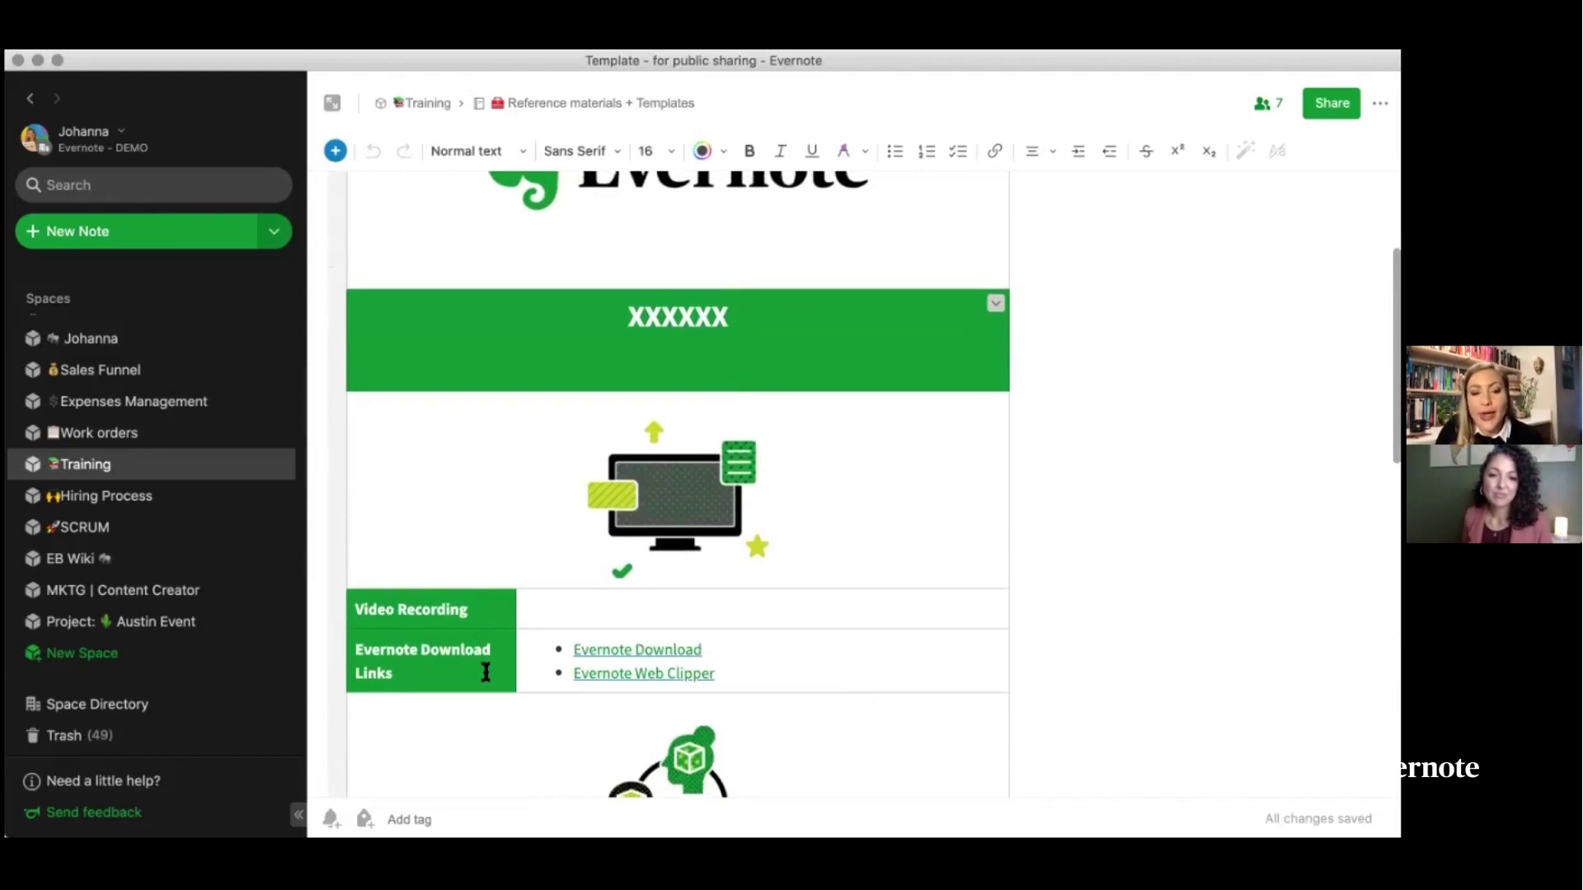
pyautogui.scroll(-6, 544, 754)
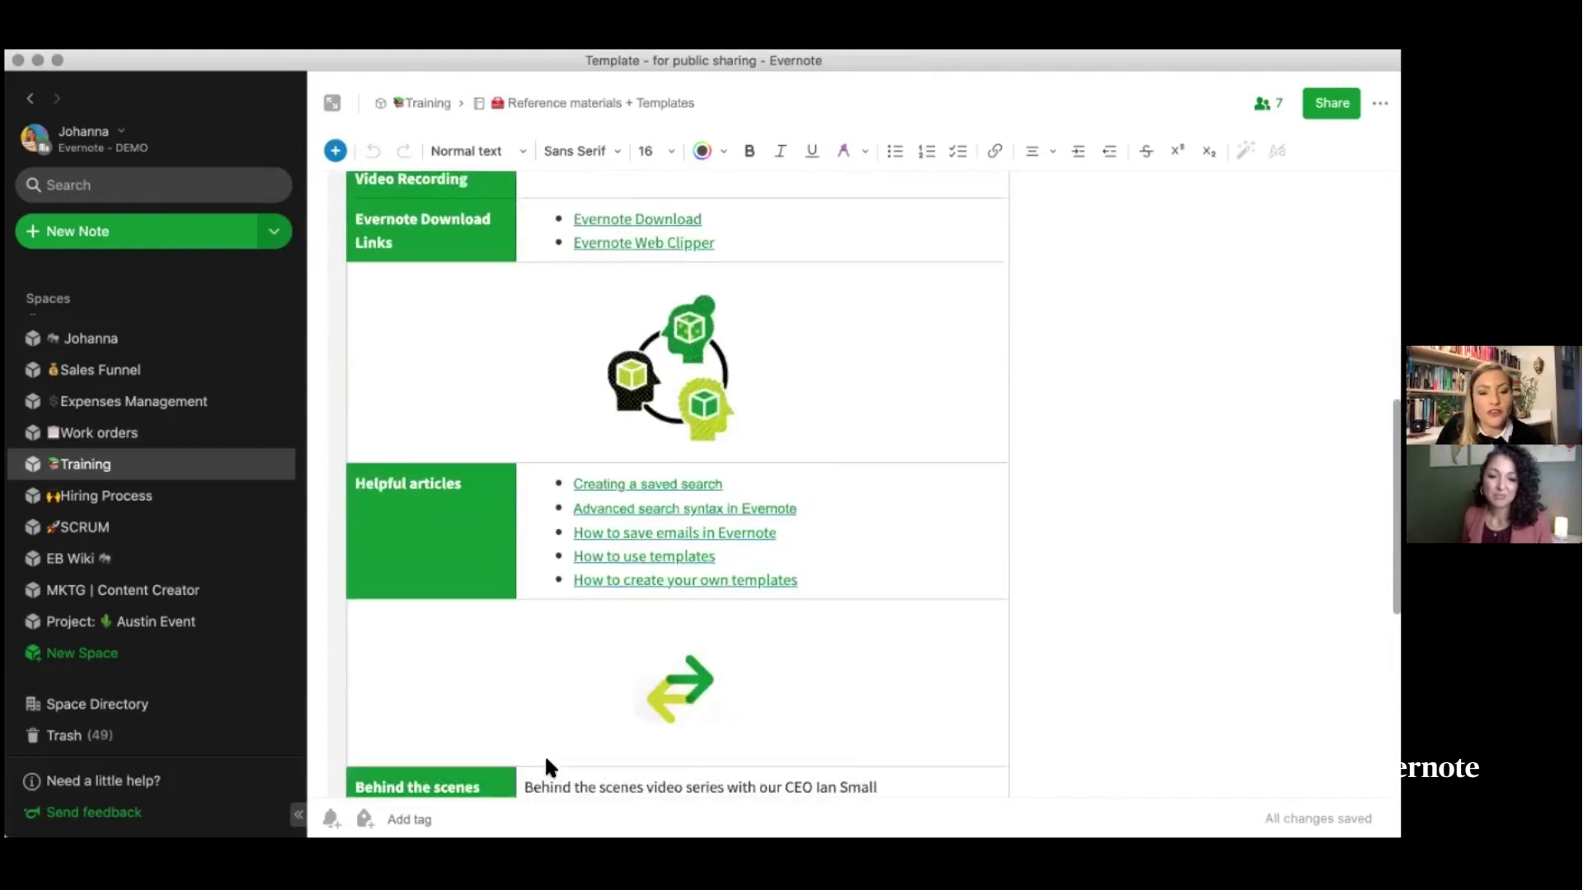
pyautogui.scroll(-6, 547, 761)
pyautogui.scroll(20, 547, 762)
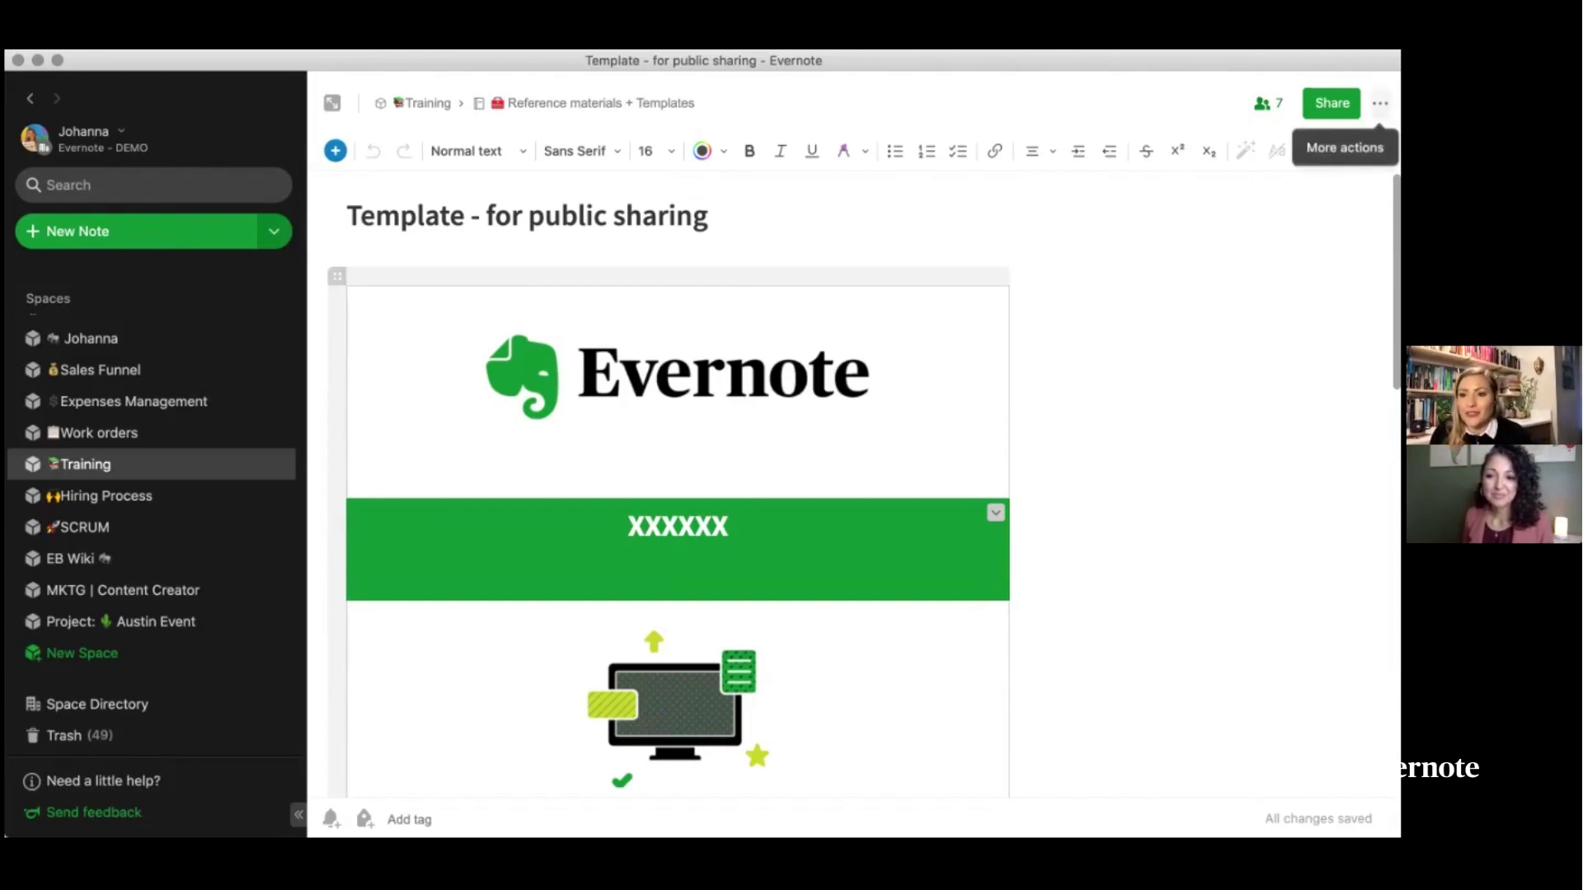
# - Save the note as a template with the title "Template - for public sharing"
pyautogui.click(1379, 103)
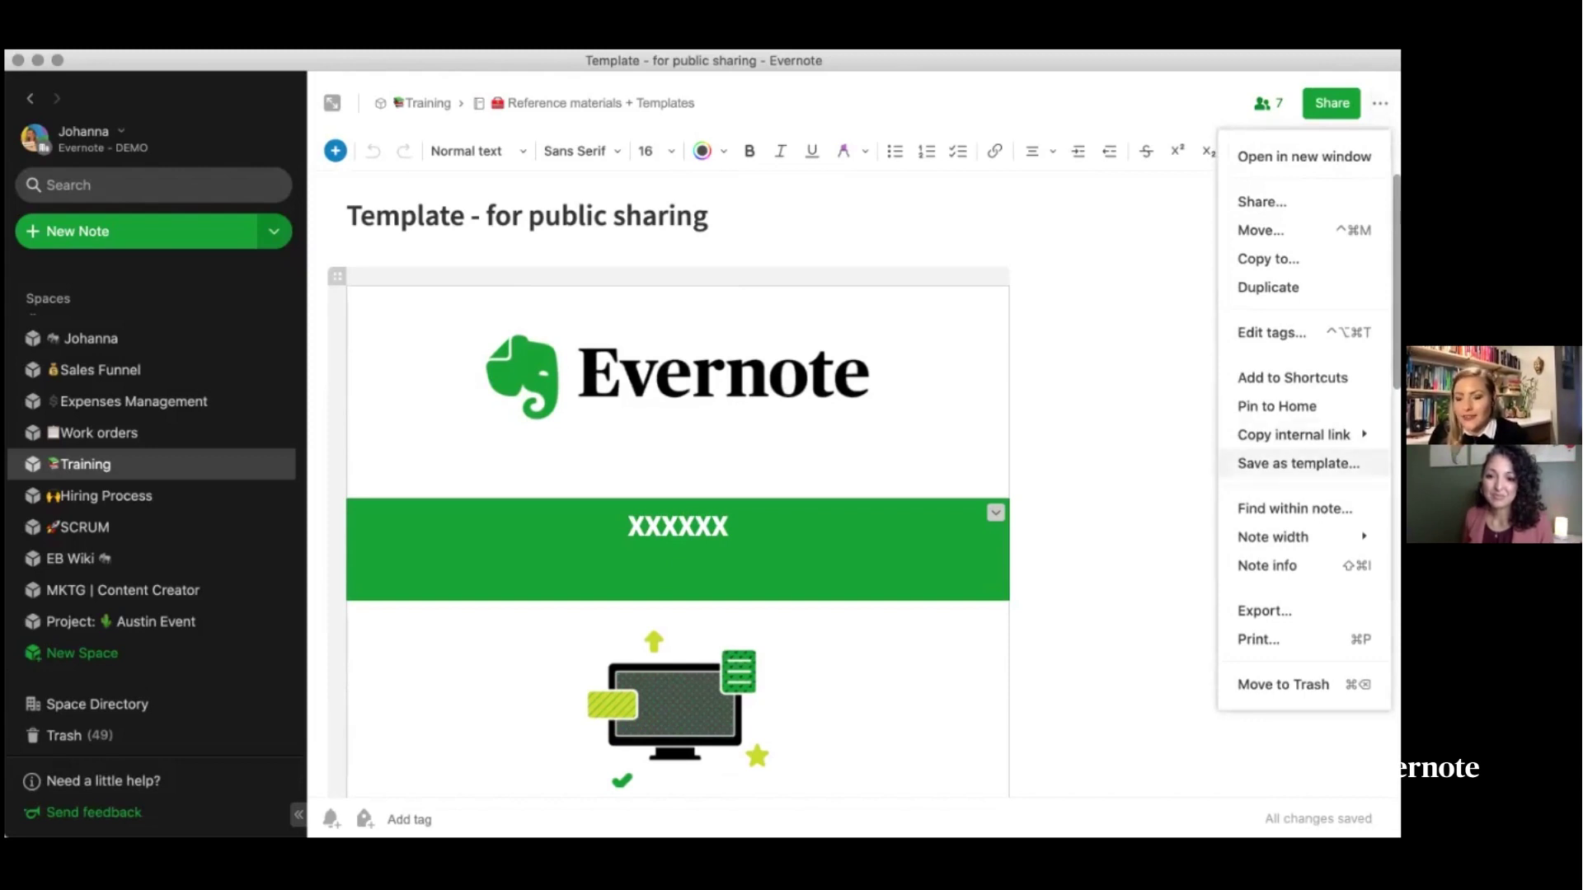
pyautogui.click(1299, 464)
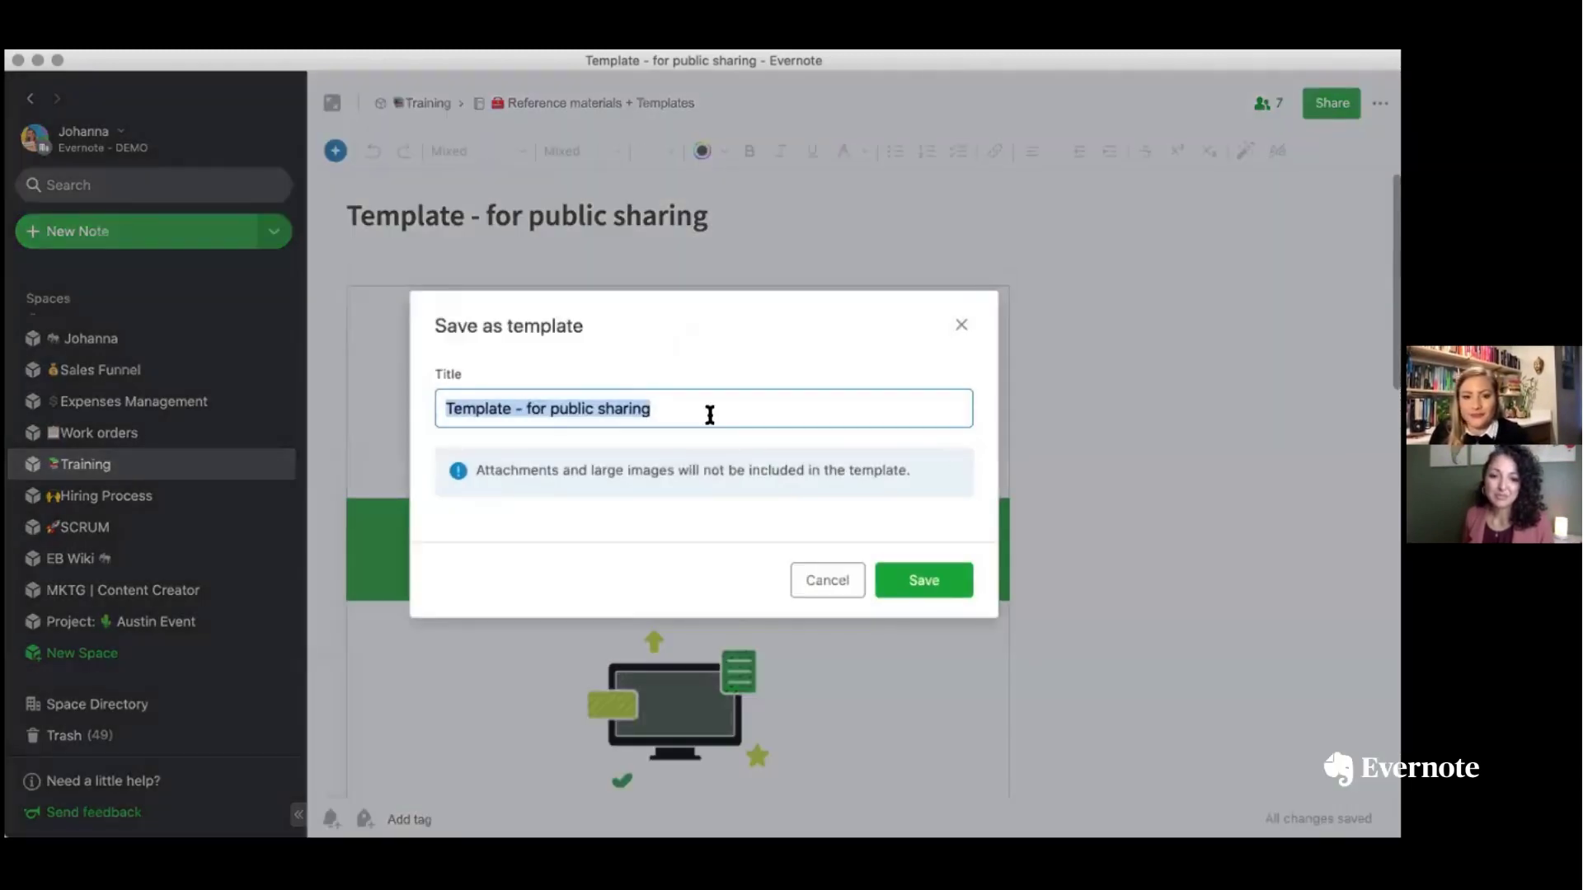
pyautogui.click(940, 587)
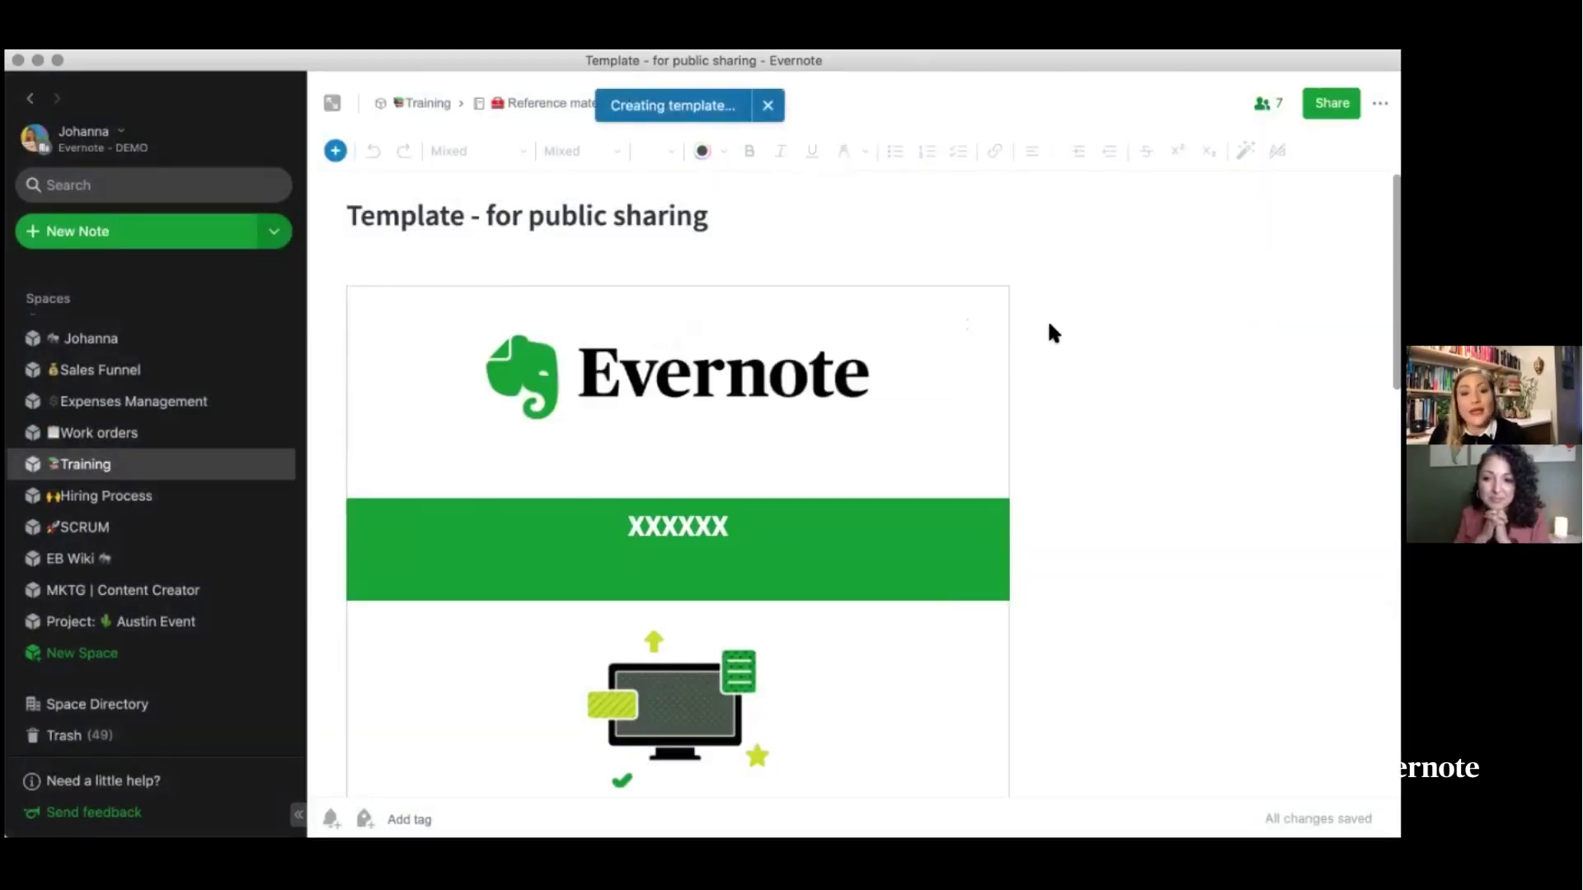
pyautogui.scroll(-8, 876, 670)
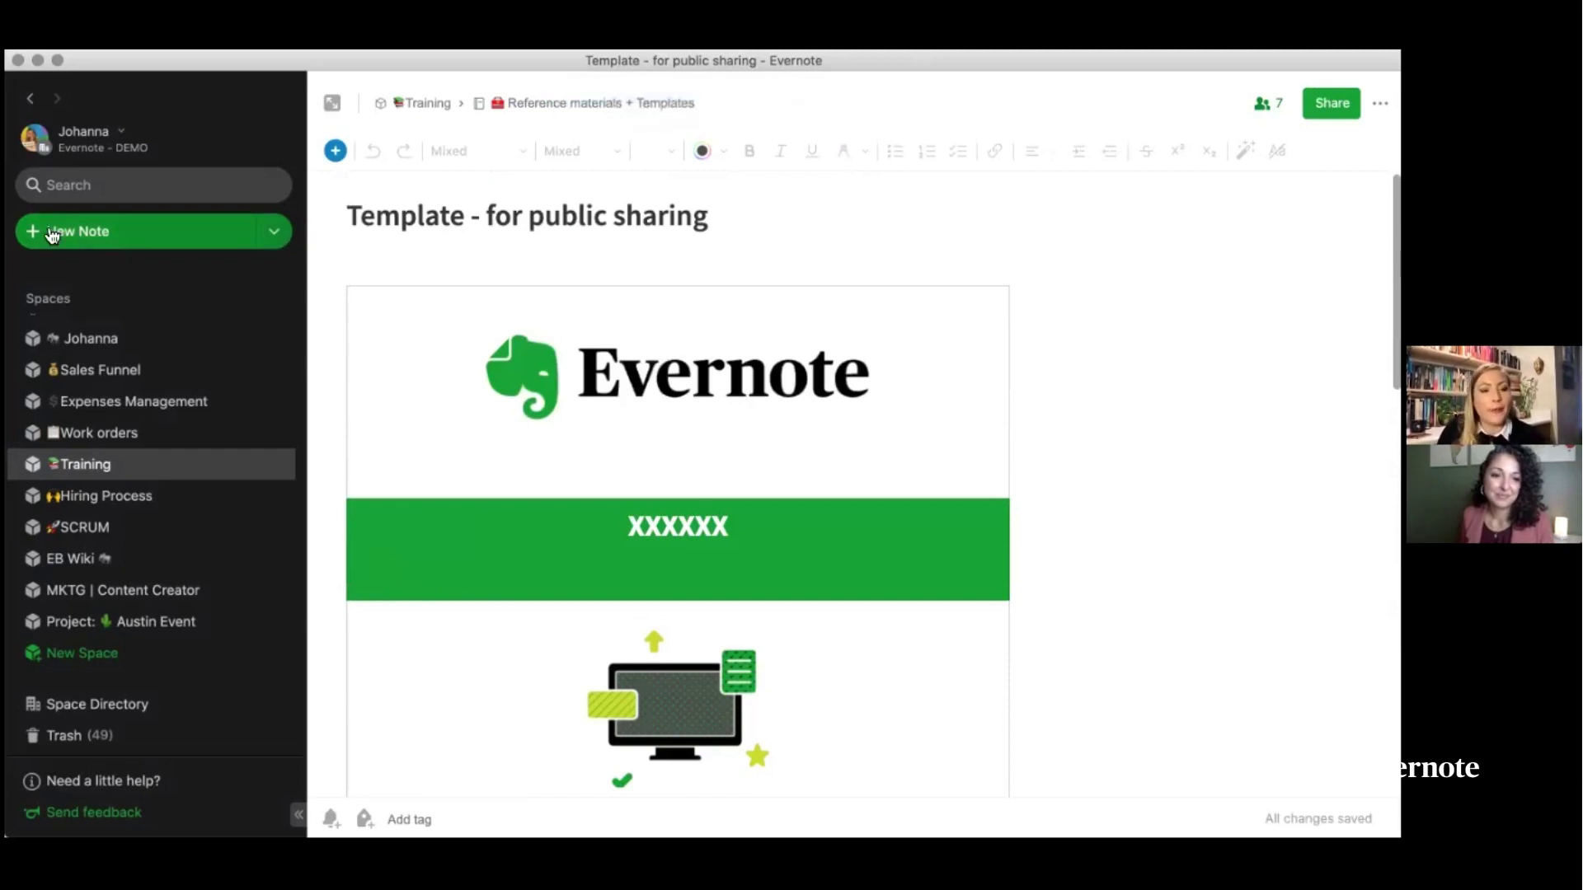
# - Create a new note in the Training space and apply the personal template "Template - for public sharing" created 2/9/2021
pyautogui.click(82, 239)
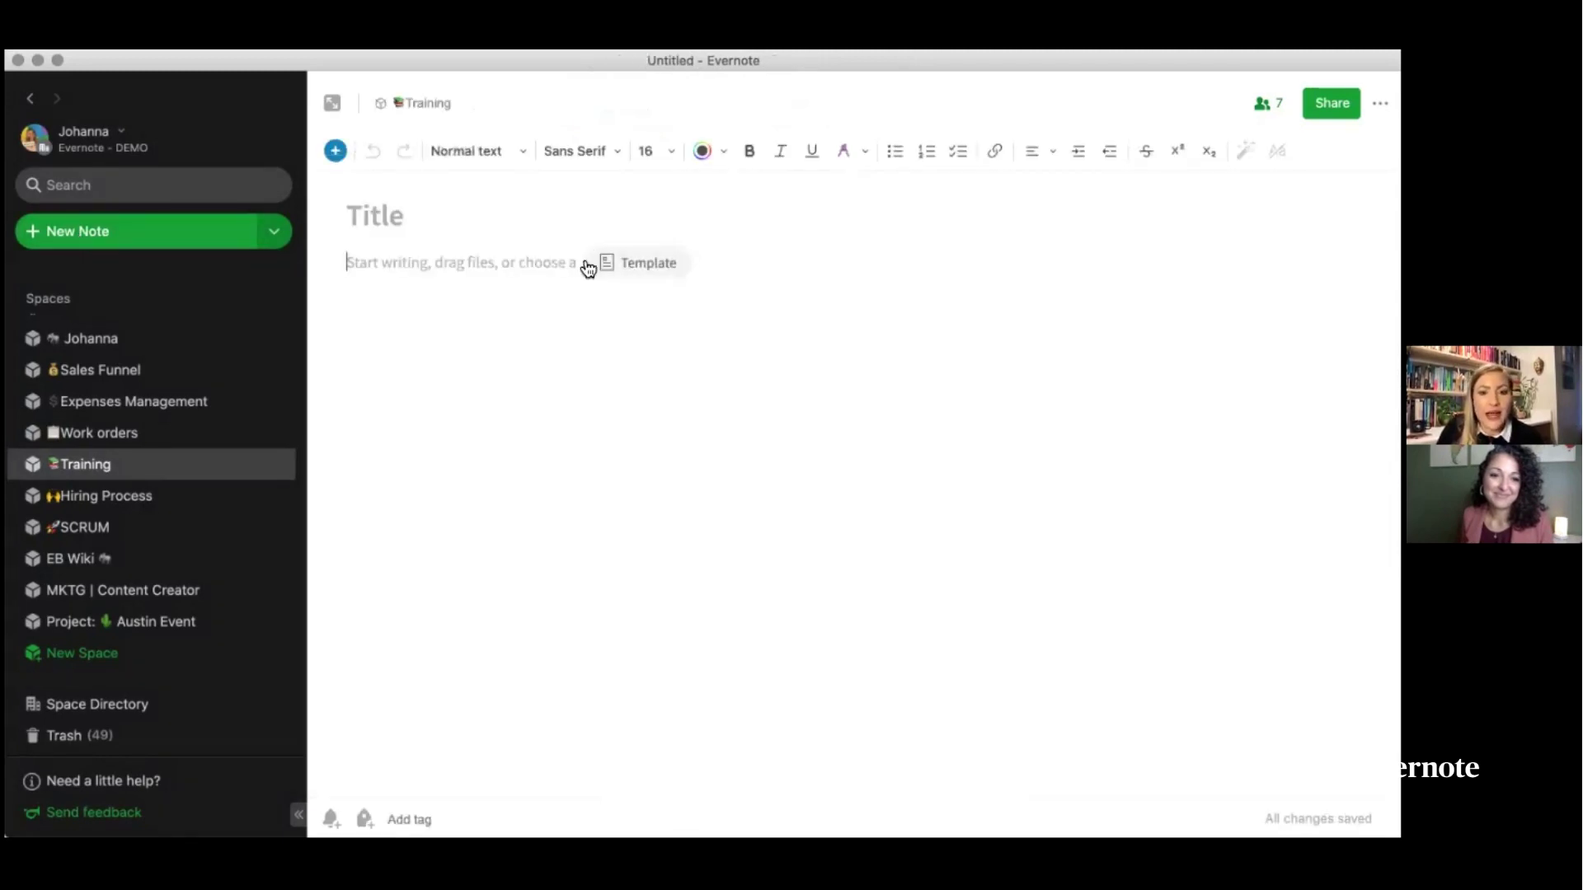
pyautogui.click(667, 278)
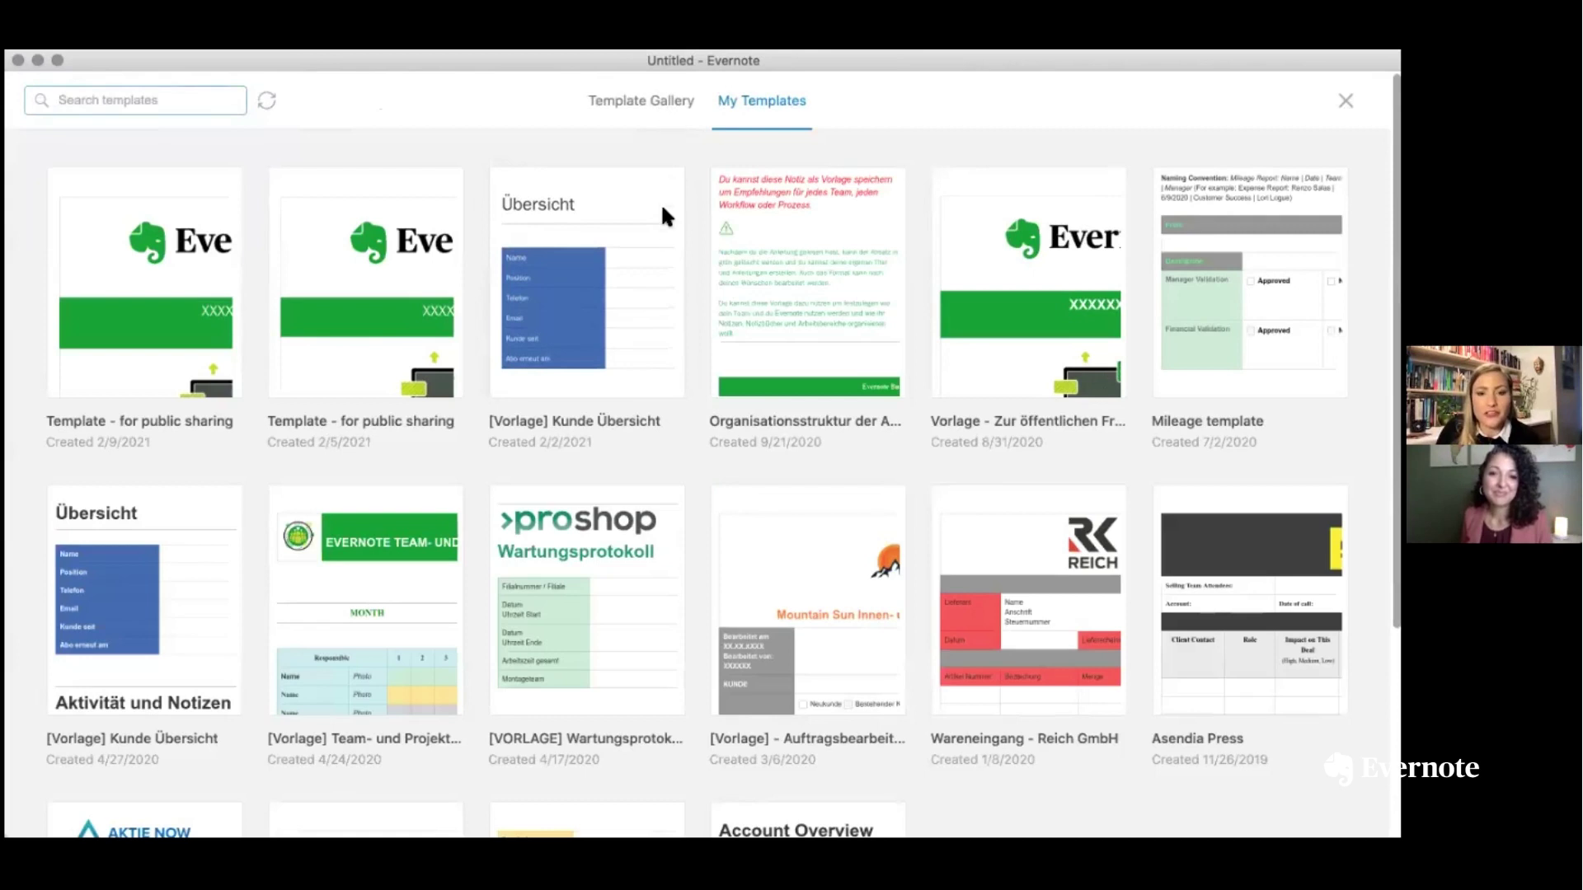
pyautogui.click(623, 109)
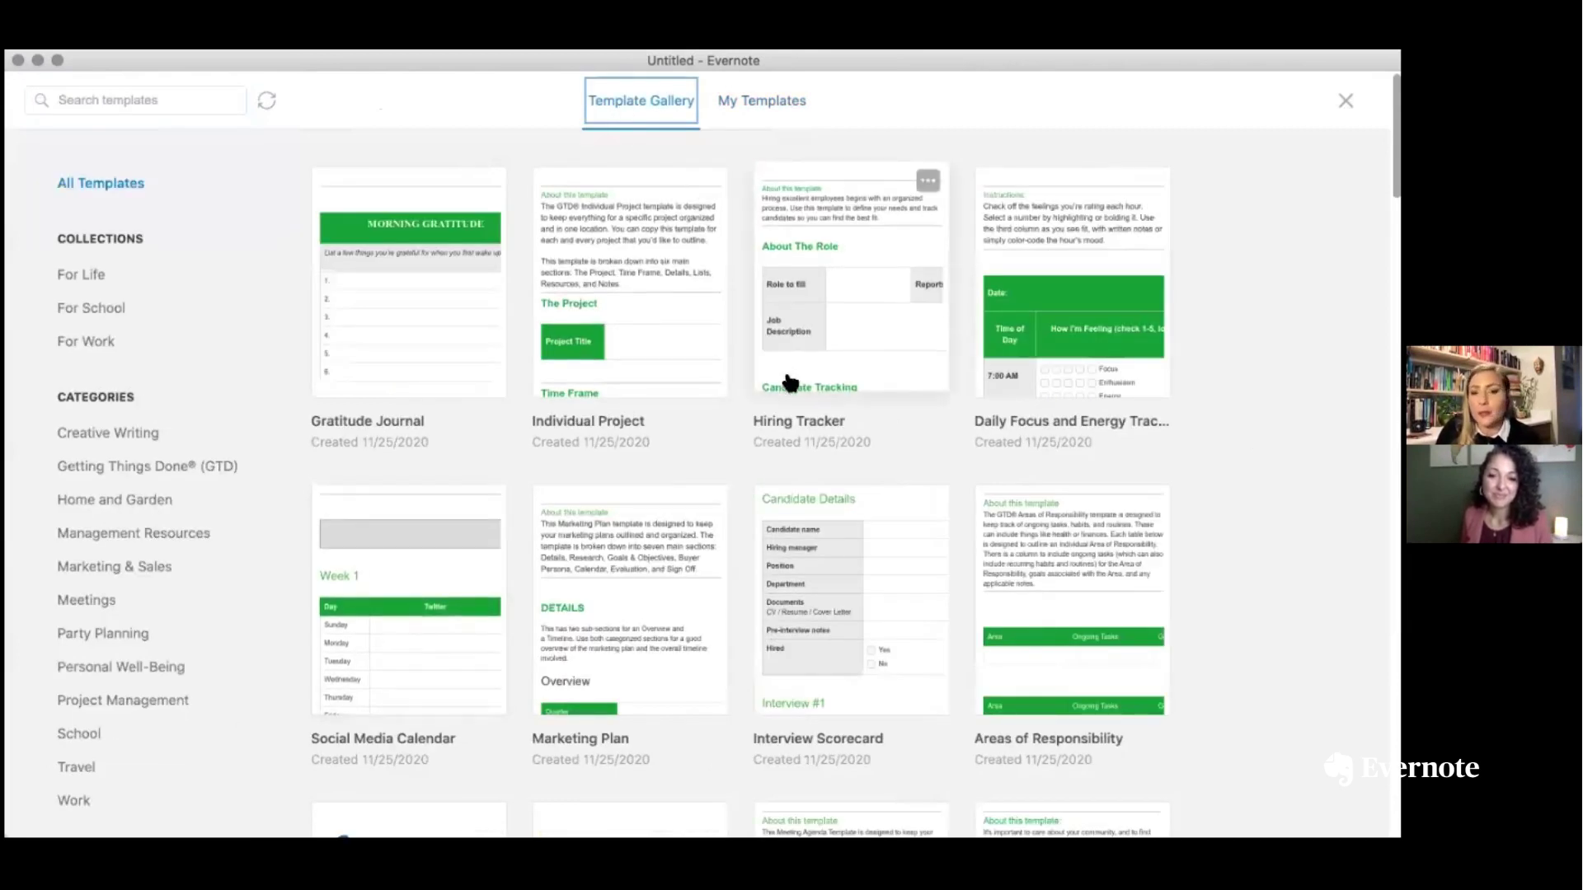
pyautogui.click(764, 111)
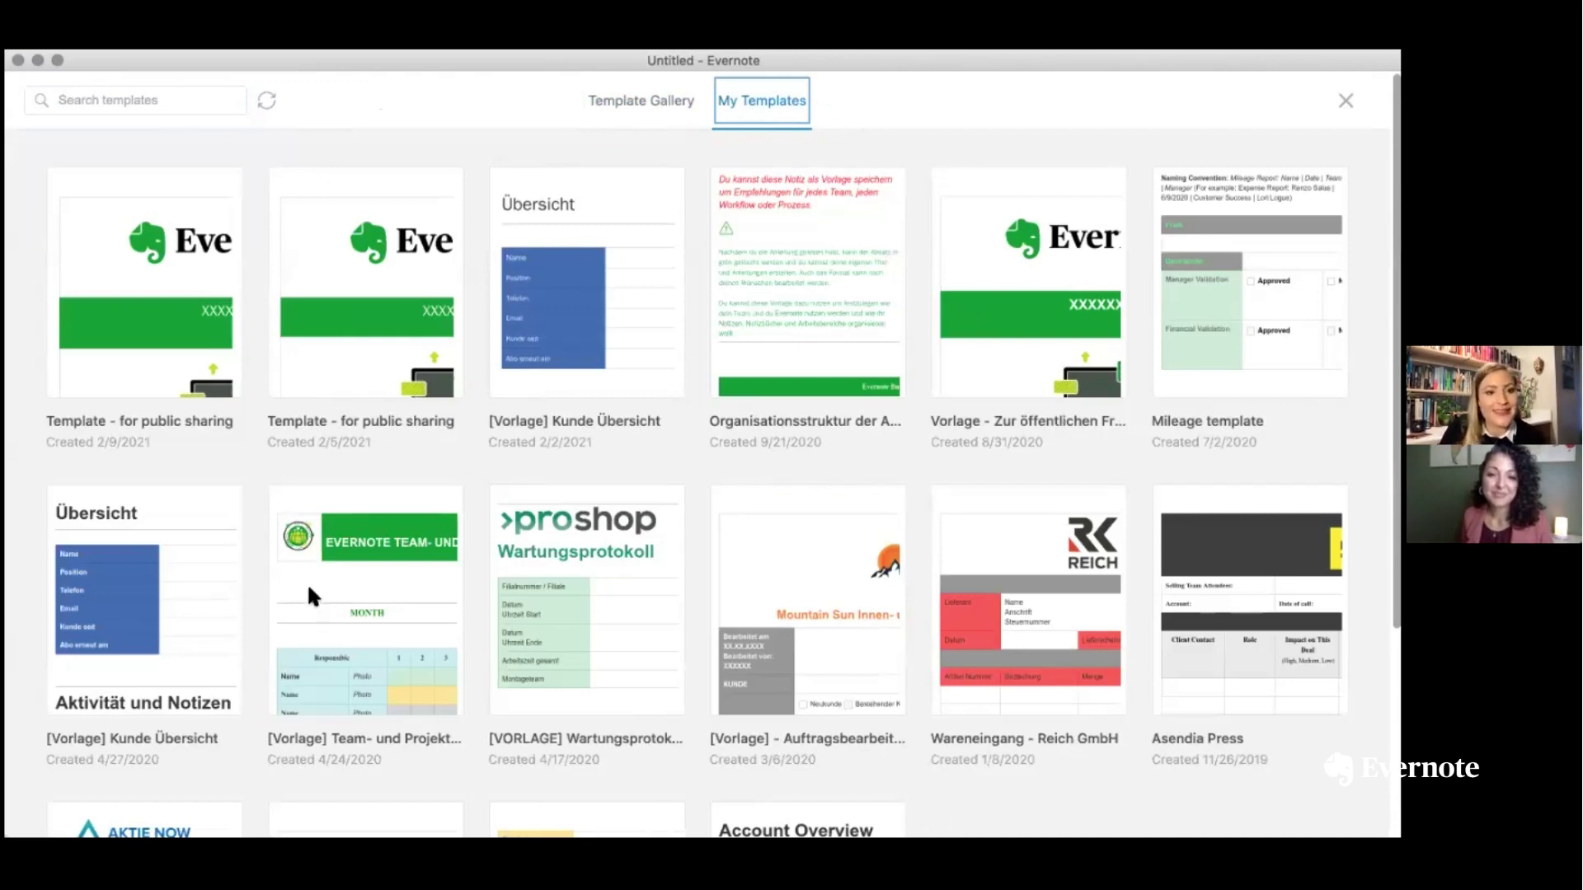
pyautogui.click(127, 347)
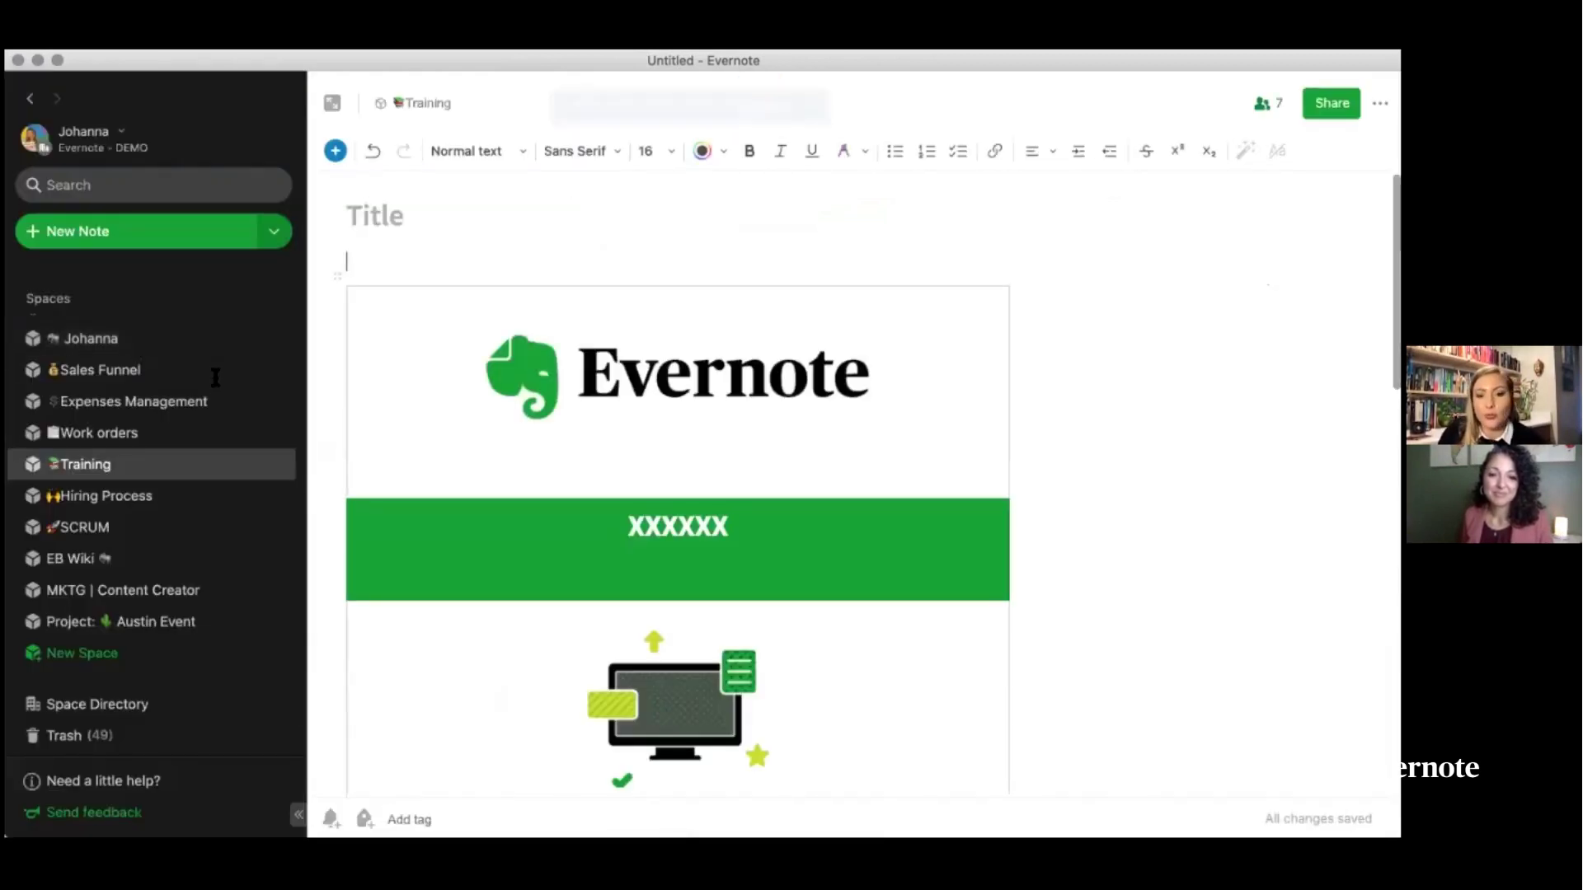
# - Title the new note "Mountain Sun Landscaping - Evernote Basic"
pyautogui.scroll(-5, 864, 689)
pyautogui.scroll(5, 864, 690)
pyautogui.click(371, 214)
pyautogui.write('Mountain ')
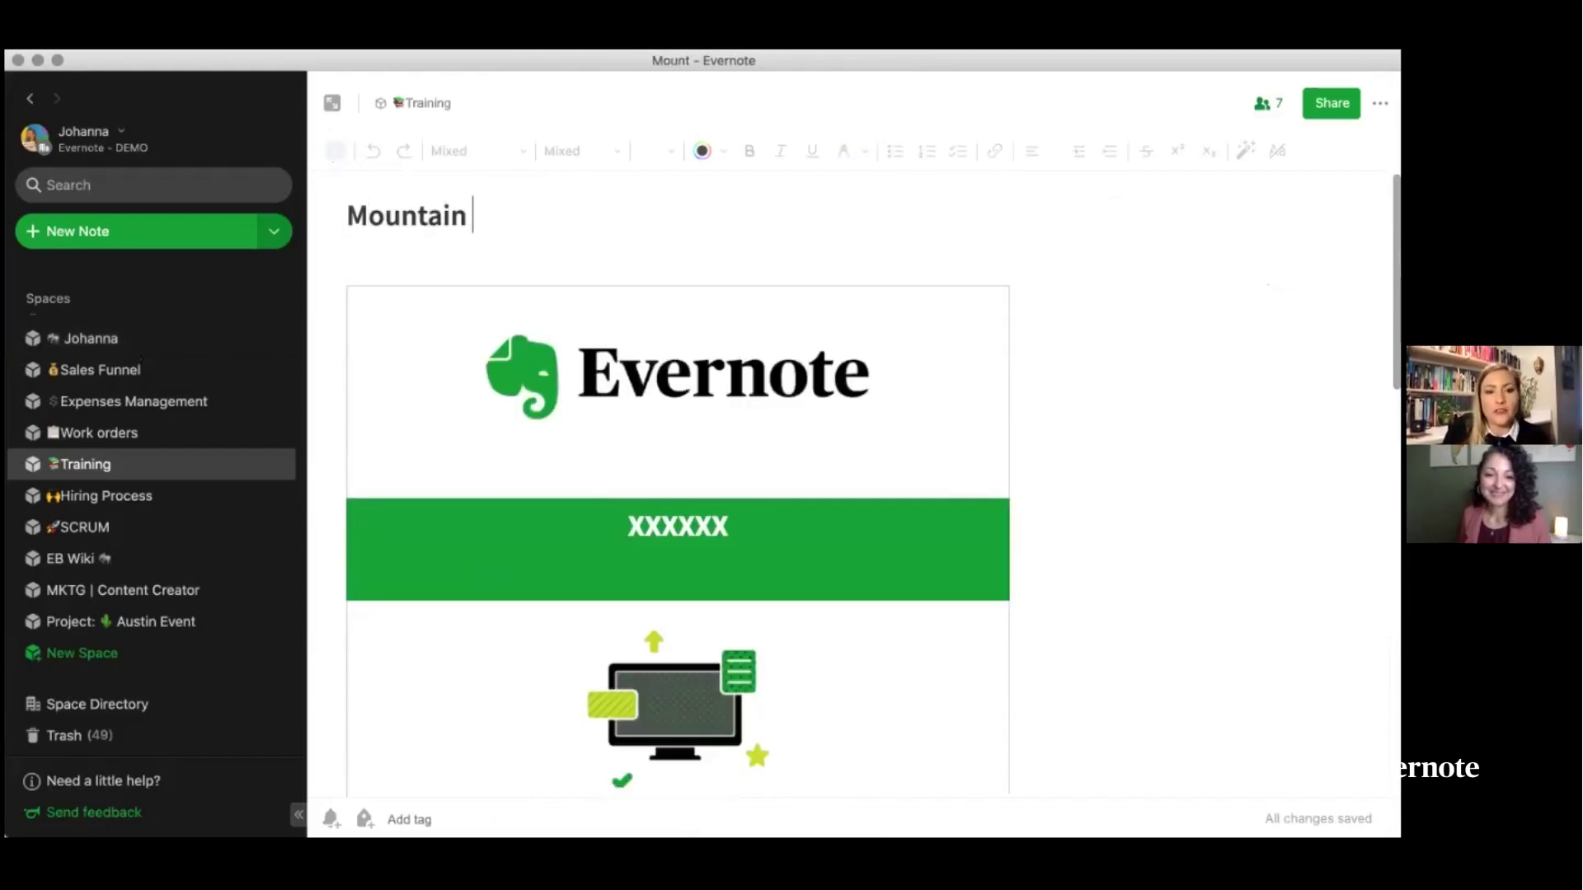
pyautogui.write('Sun Landsc')
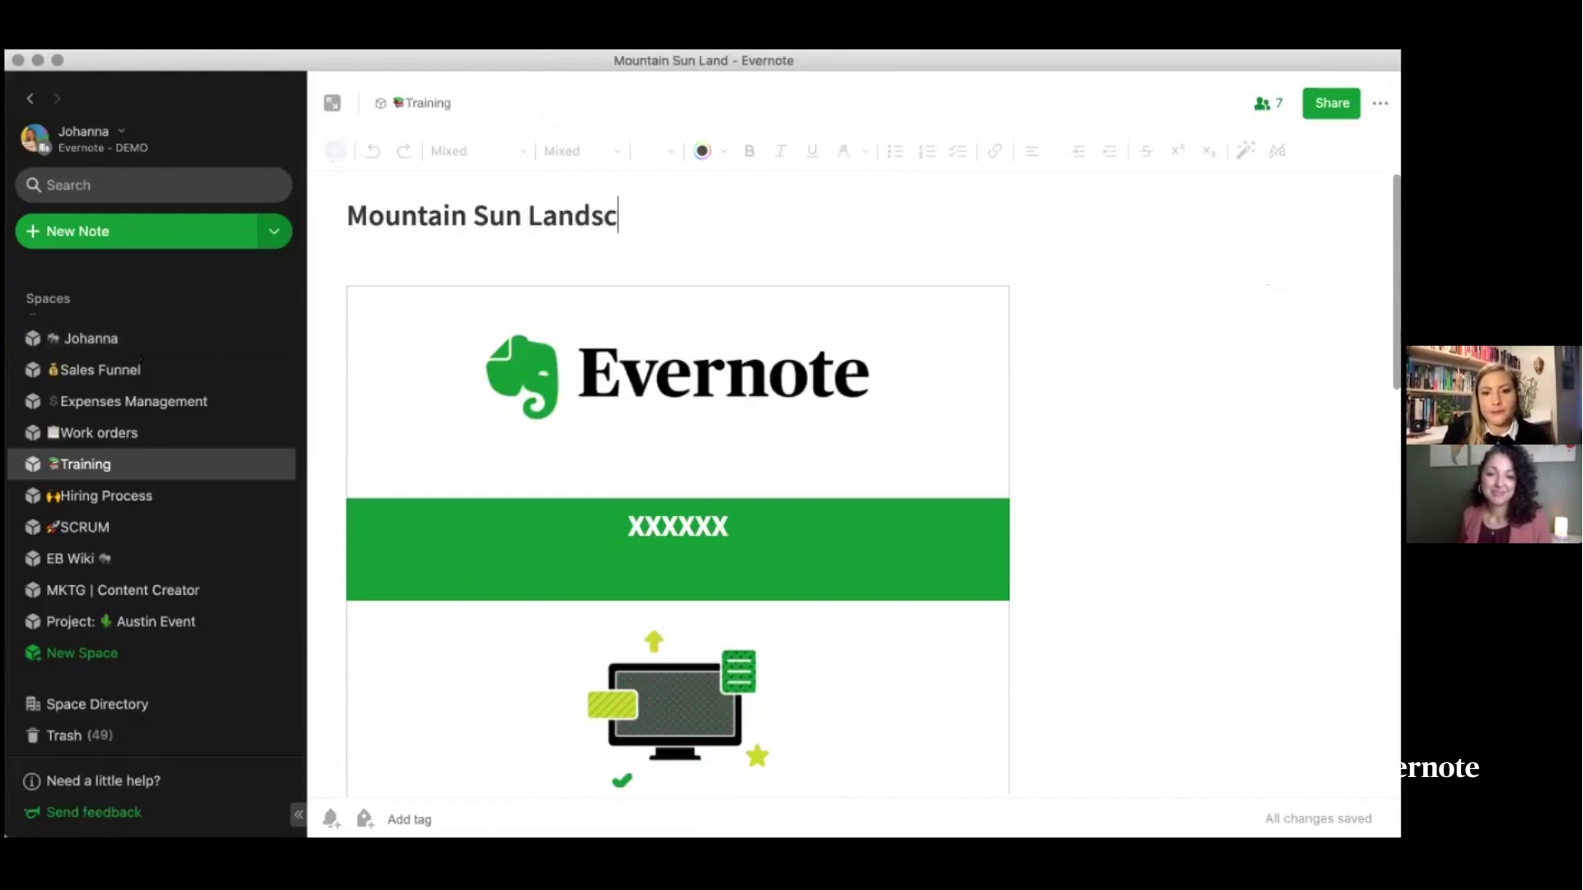
pyautogui.write('aping - Evernote Basic')
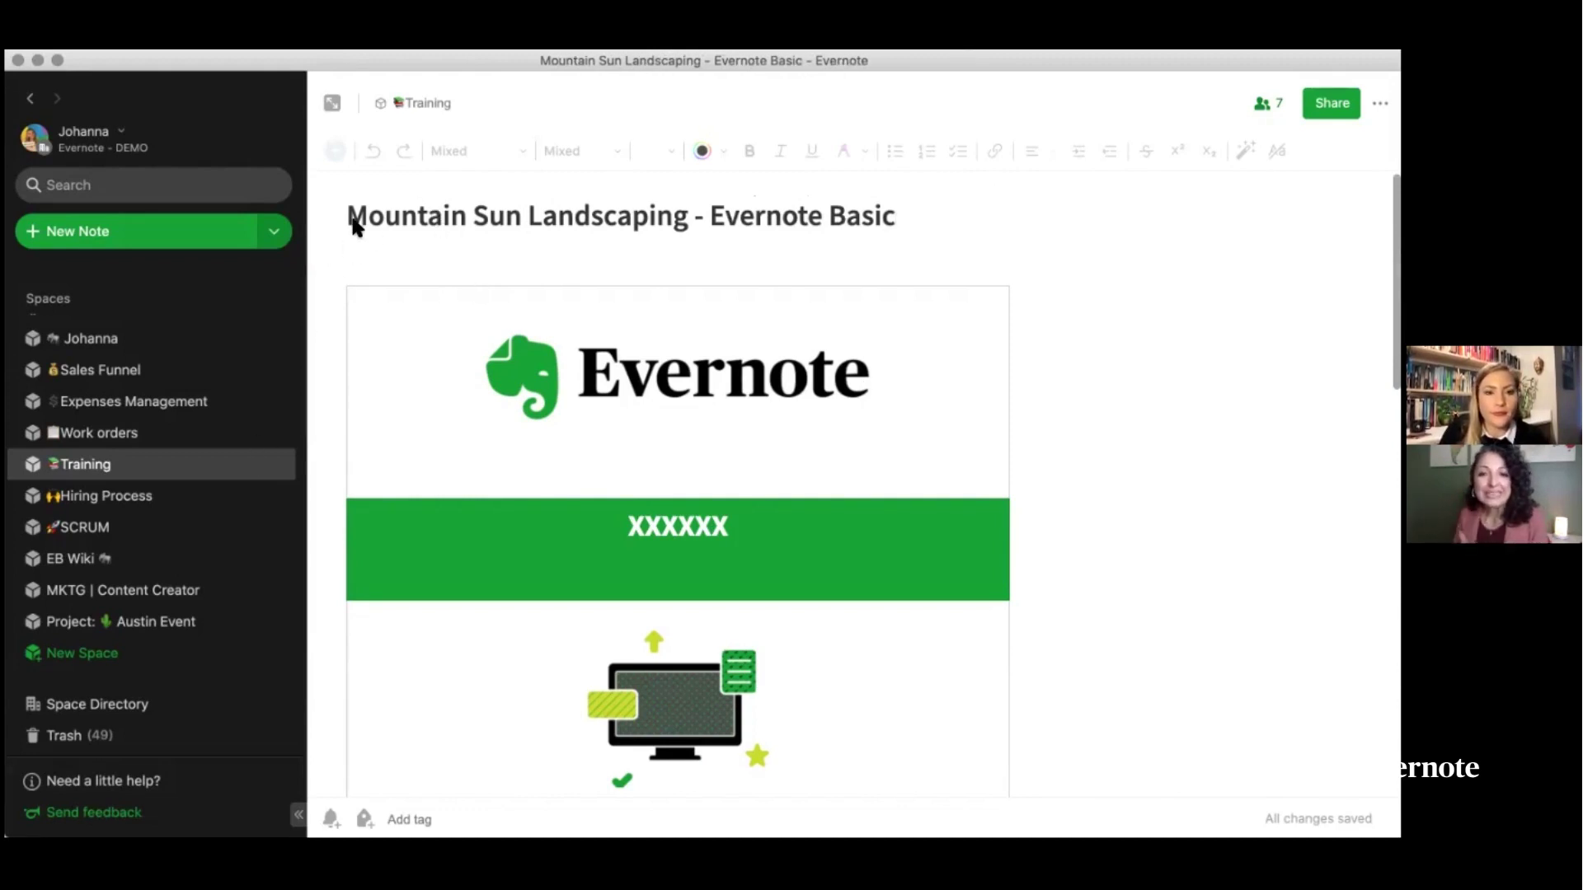
# - Copy the note title and use it to replace the XXXXXX placeholder in the green banner cell
pyautogui.moveTo(353, 221); pyautogui.dragTo(887, 219)
pyautogui.press('super+c')
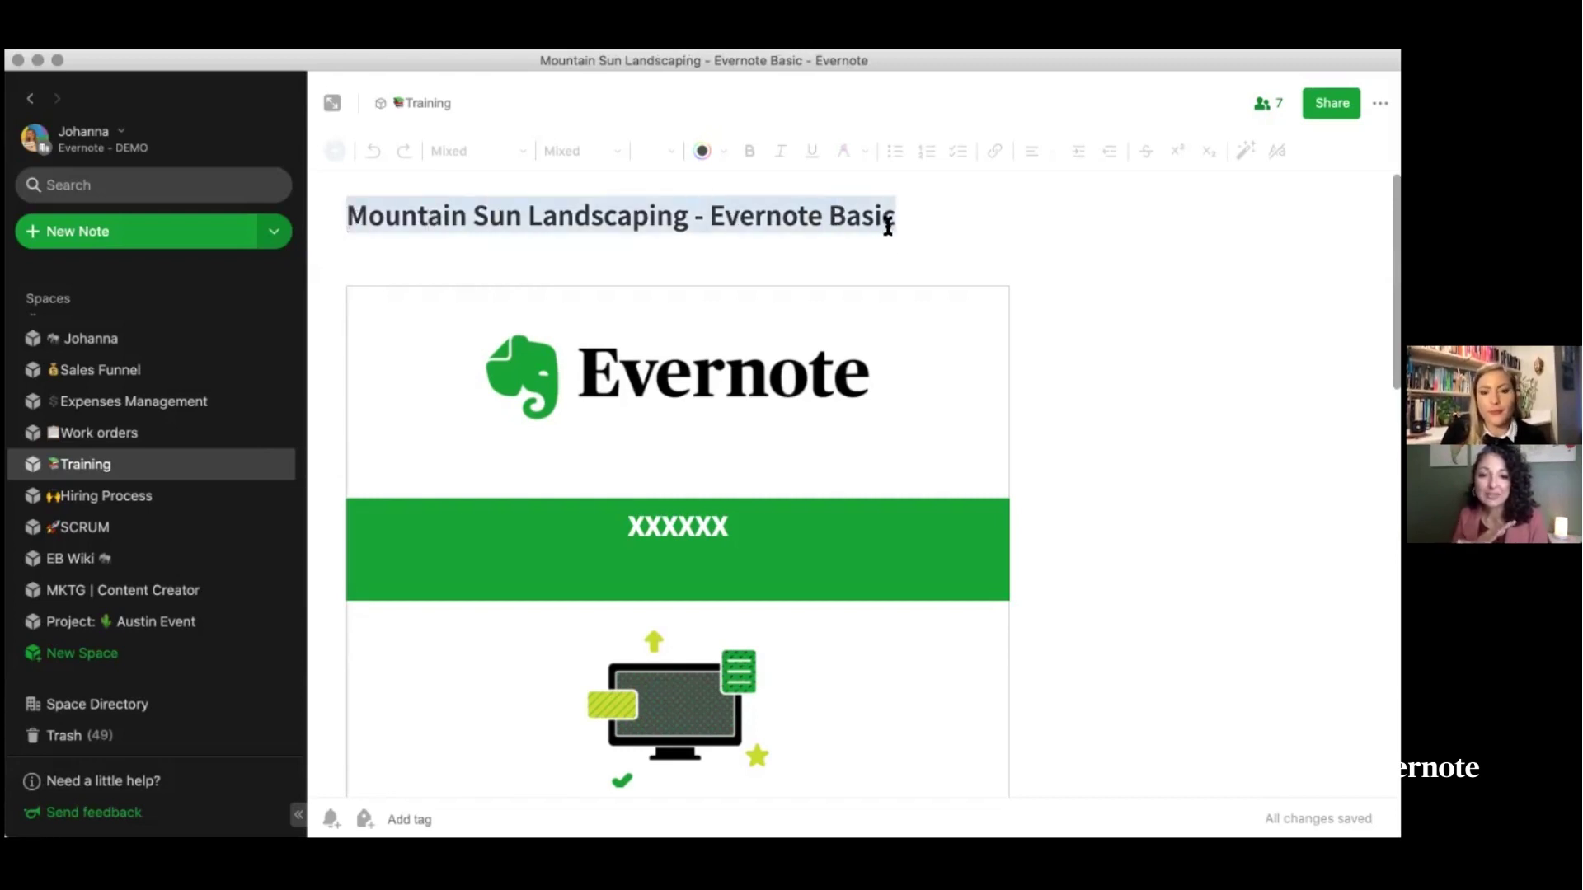
pyautogui.click(720, 526)
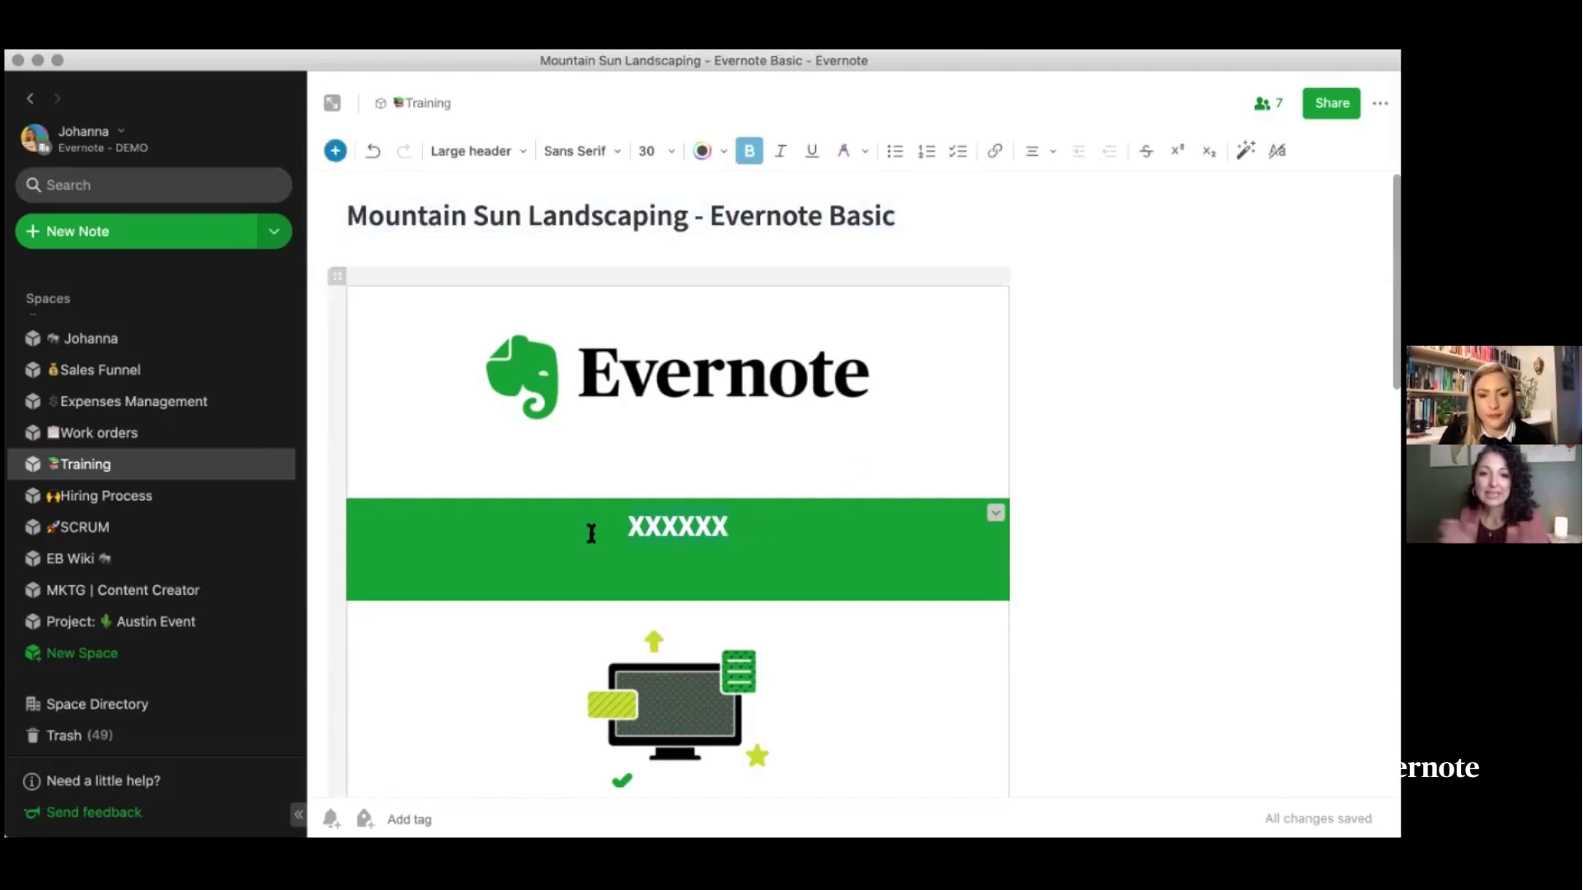
pyautogui.press('super+v')
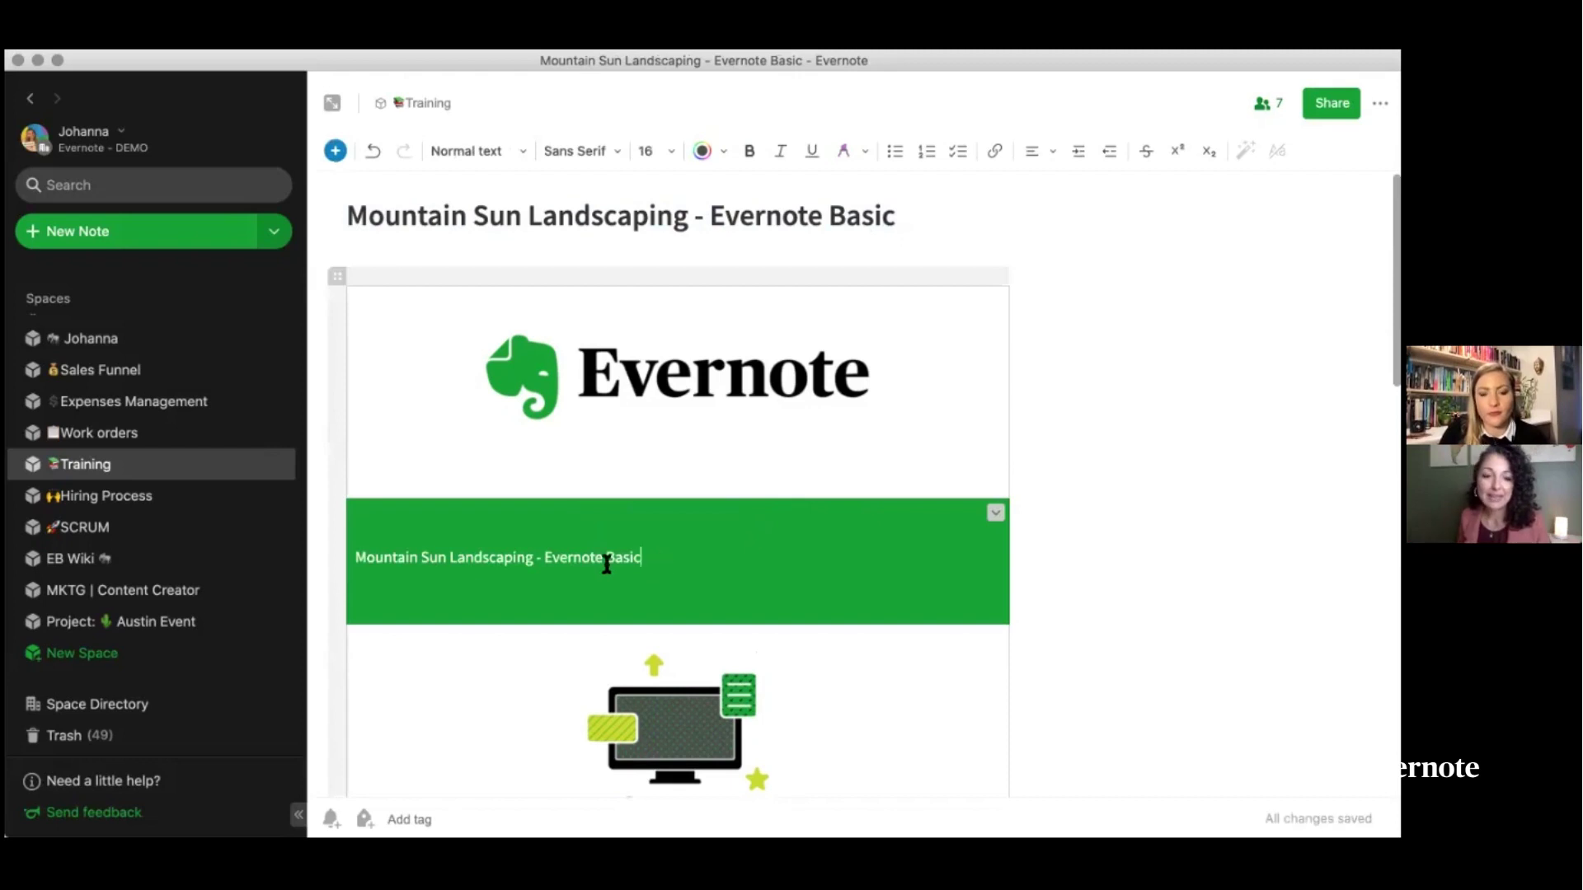
# - Make the banner text "Mountain Sun Landscaping - Evernote Basic" bold and center it
pyautogui.click(343, 541)
pyautogui.click(454, 558)
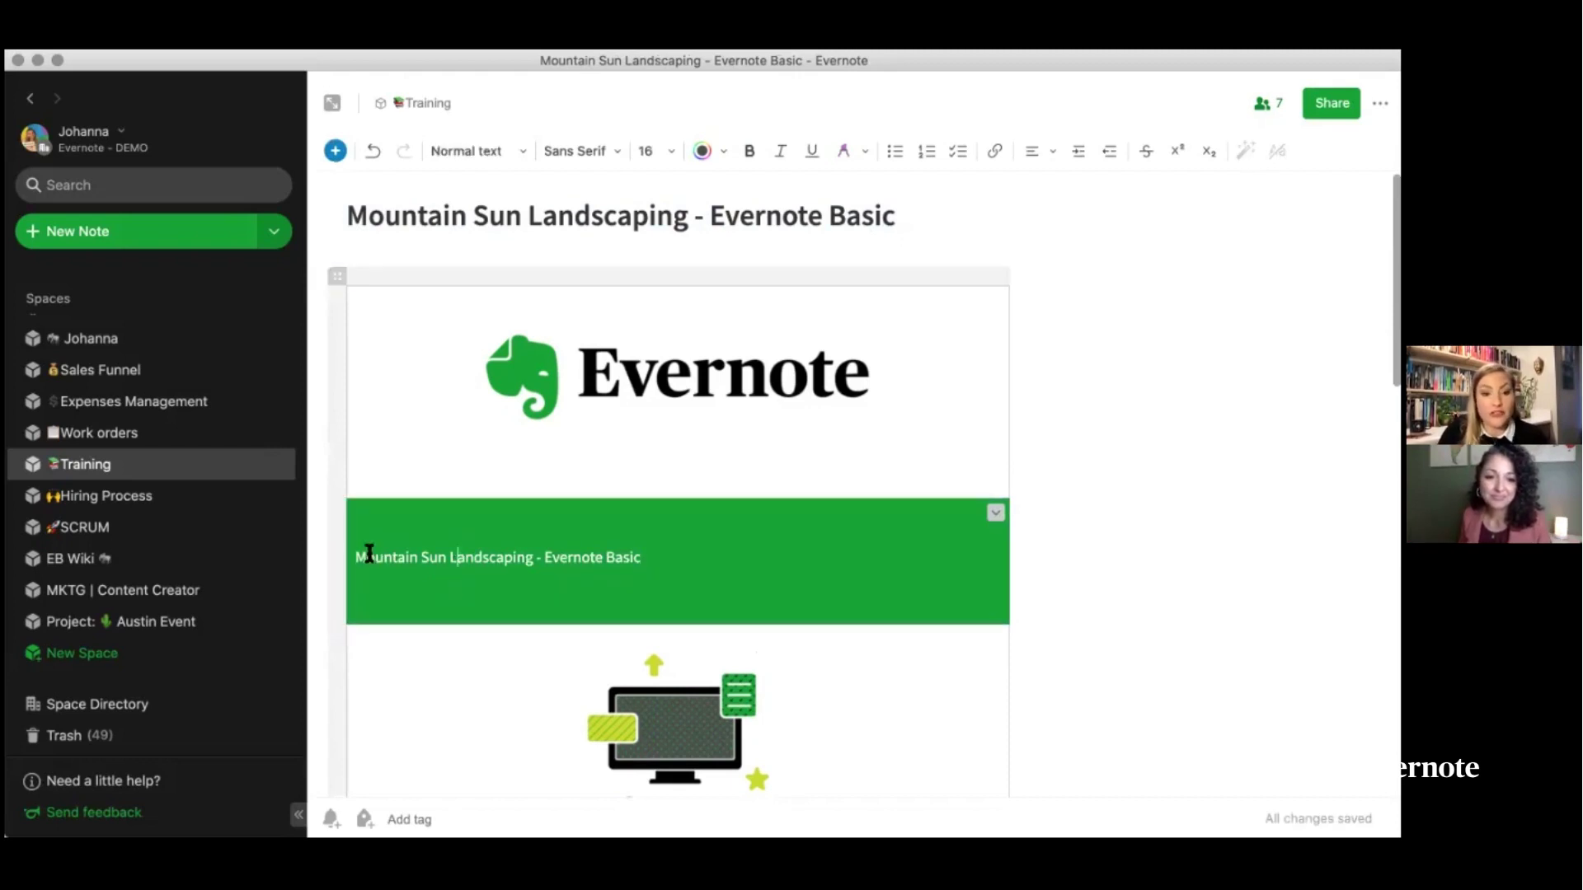
pyautogui.moveTo(353, 554); pyautogui.dragTo(652, 558)
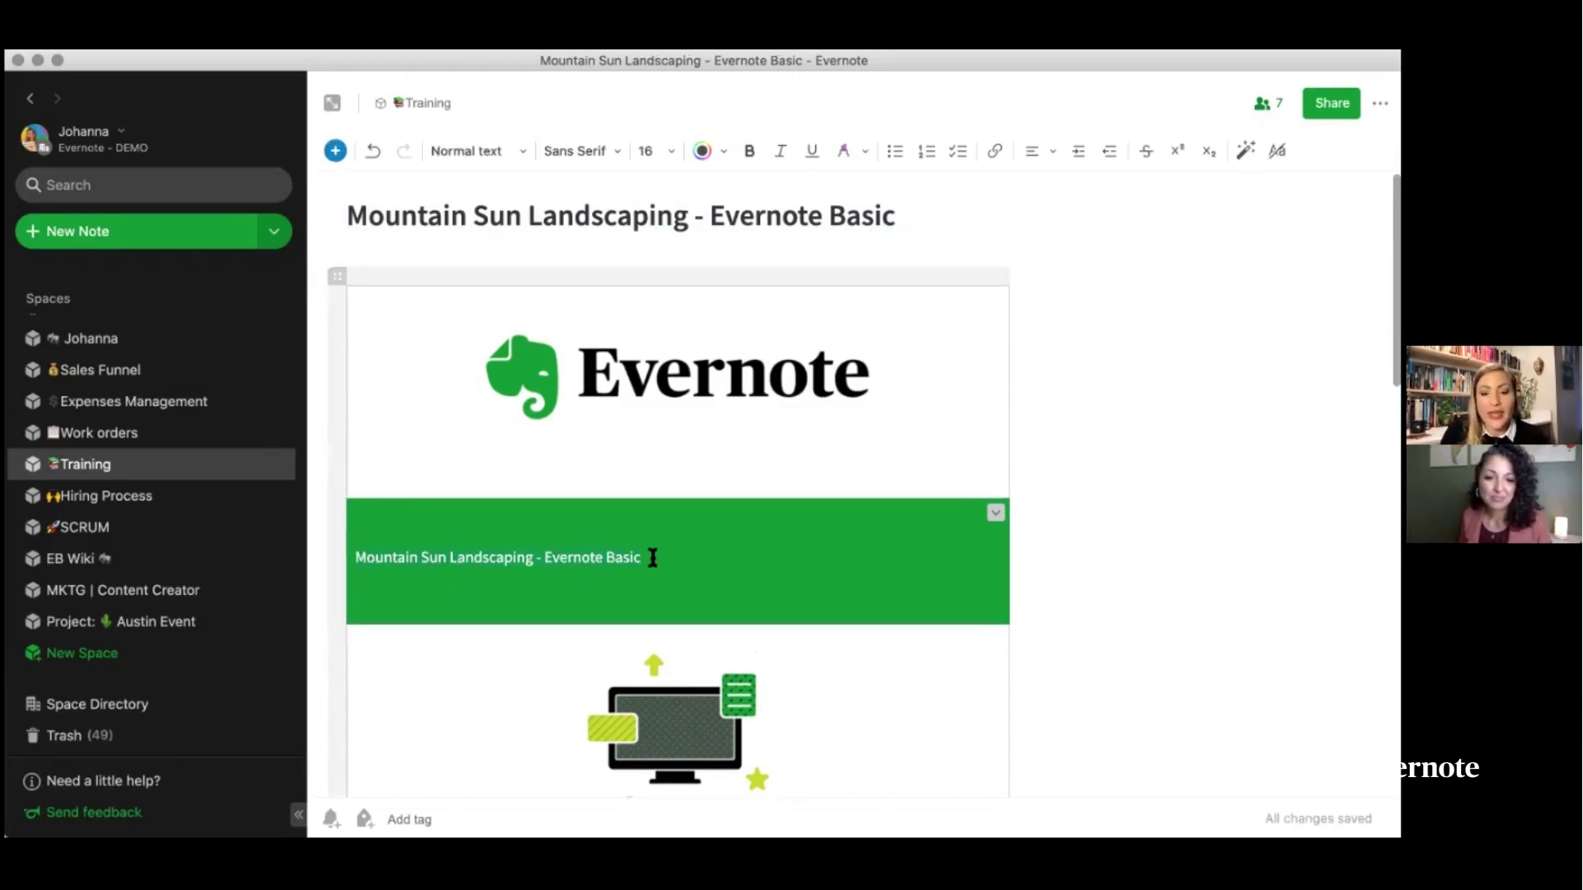
pyautogui.press('super+b')
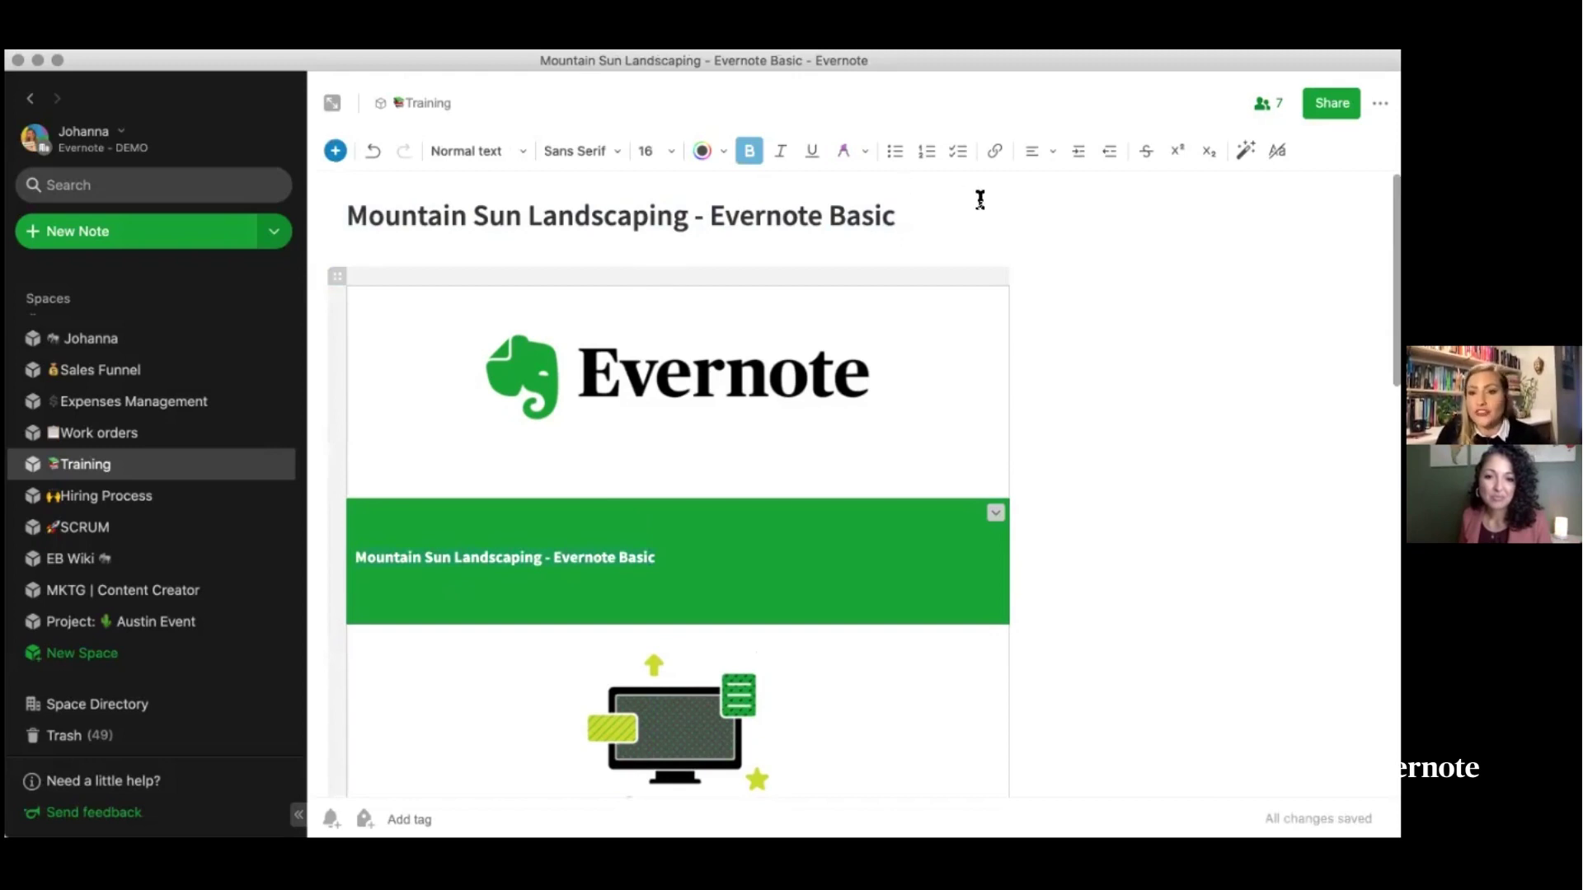
pyautogui.click(1030, 153)
pyautogui.click(1056, 250)
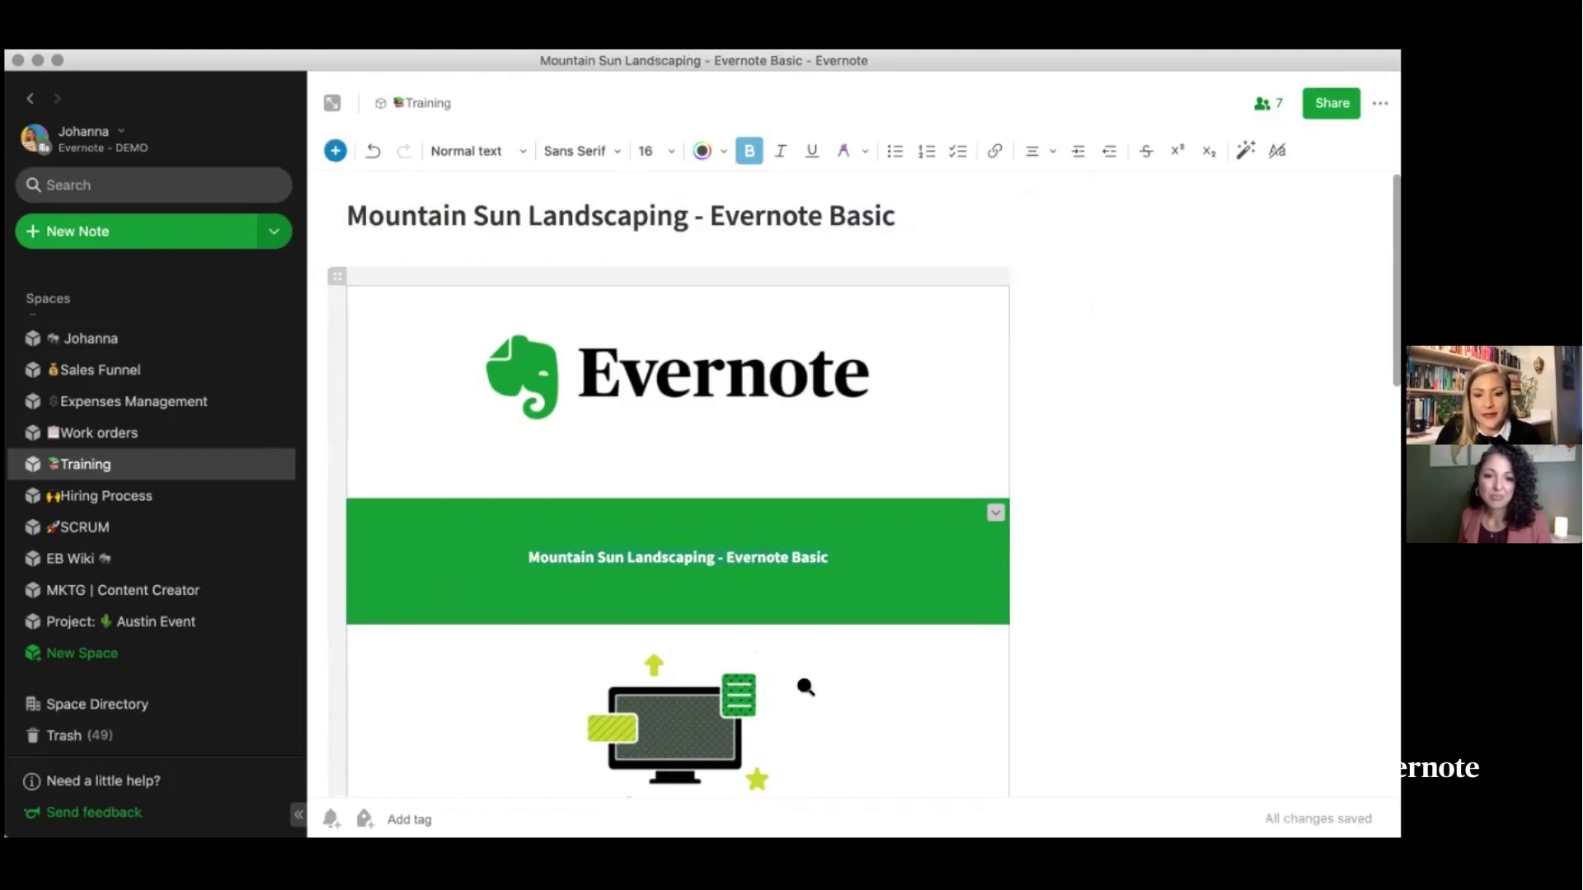
# - Add the client's sun-and-mountains logo image below the Evernote logo, above the green banner
pyautogui.click(805, 685)
pyautogui.click(1179, 481)
pyautogui.scroll(-3, 809, 514)
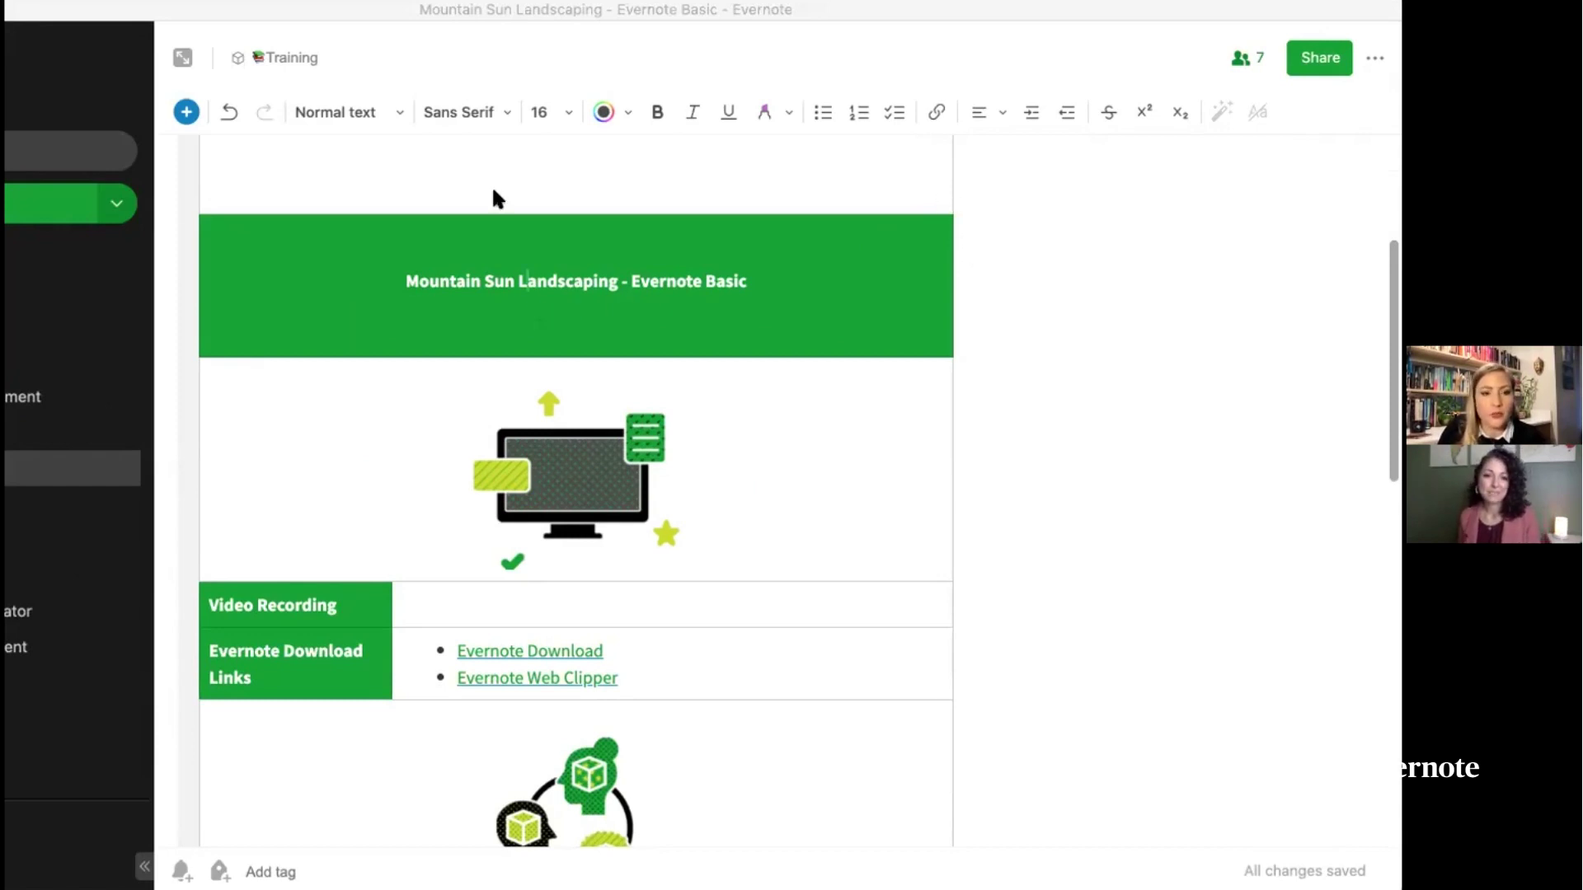
pyautogui.scroll(1, 488, 189)
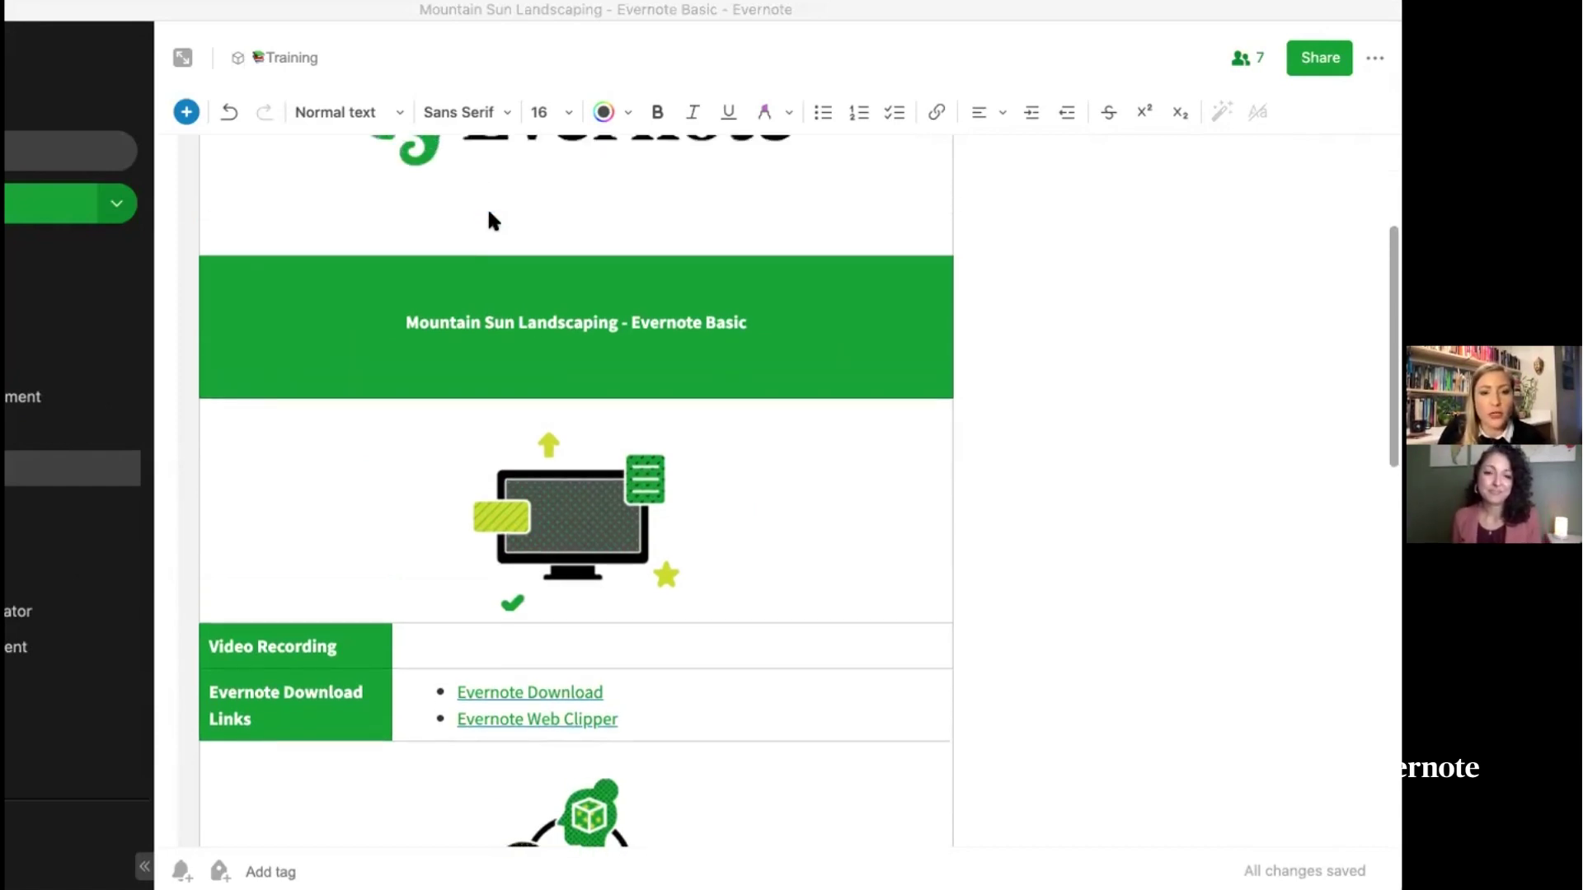
pyautogui.hotkey('ctrl', 'v')
pyautogui.scroll(-2, 653, 752)
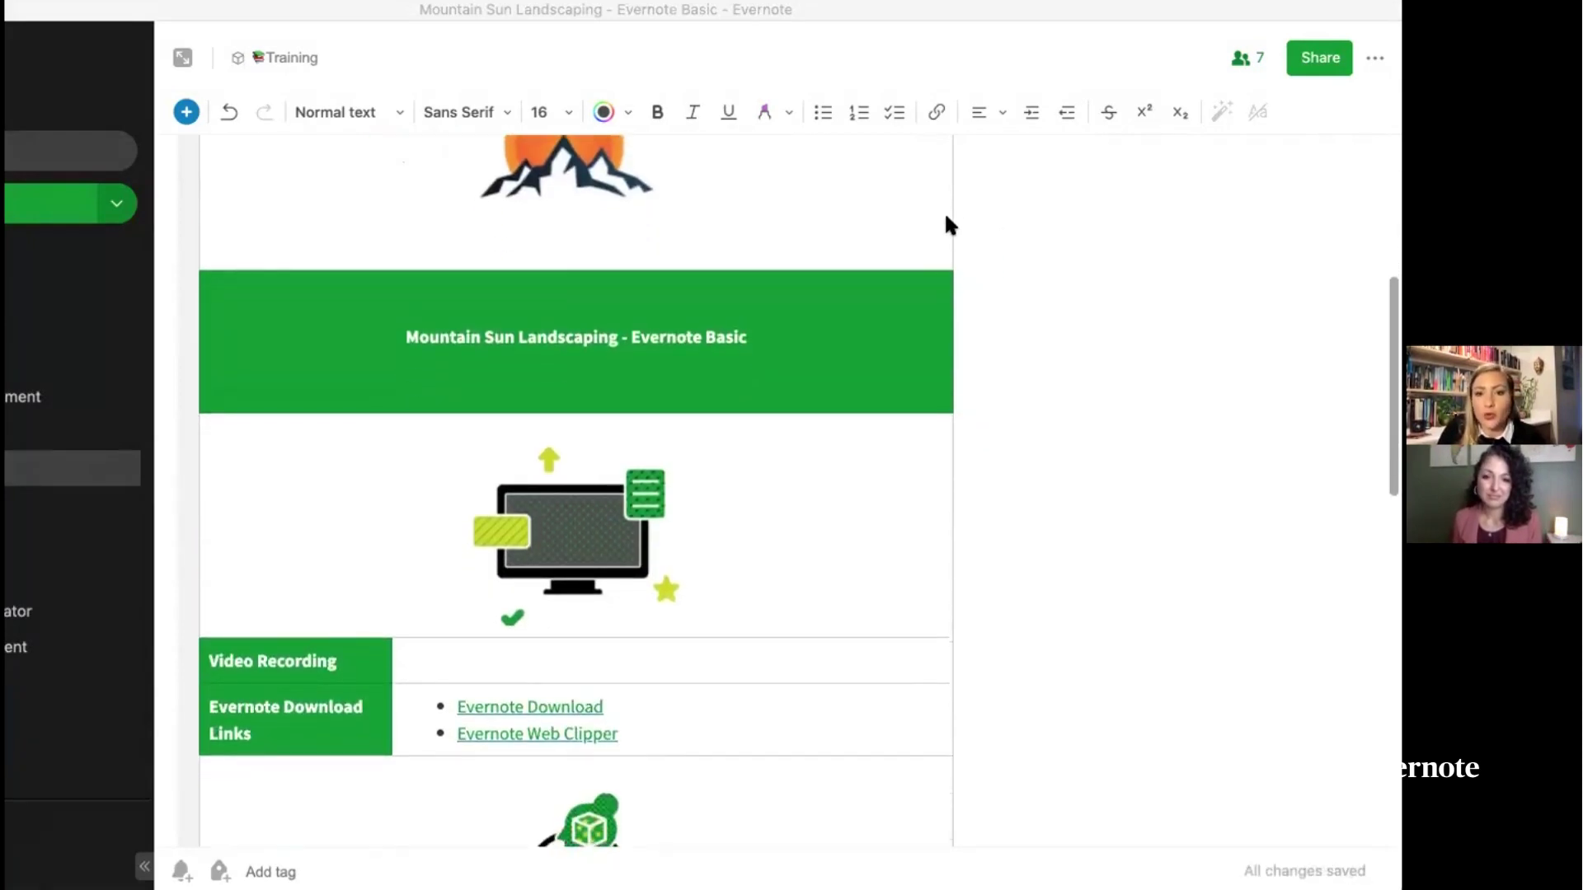
# - Attach the file Training.mp4 in the empty cell beside Video Recording
pyautogui.click(623, 653)
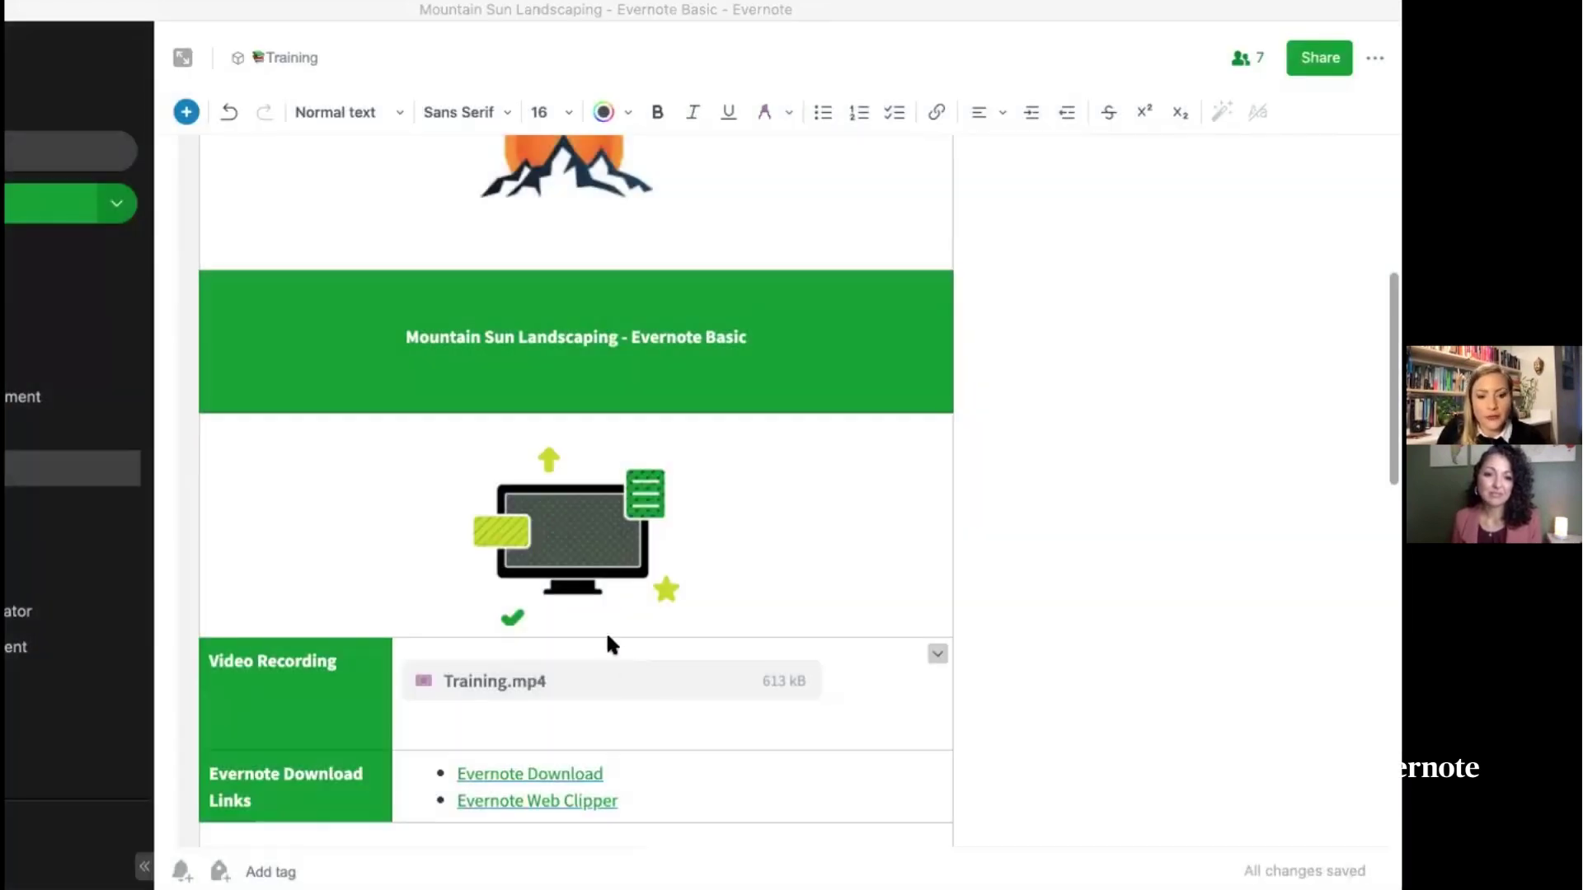
pyautogui.scroll(-5, 615, 755)
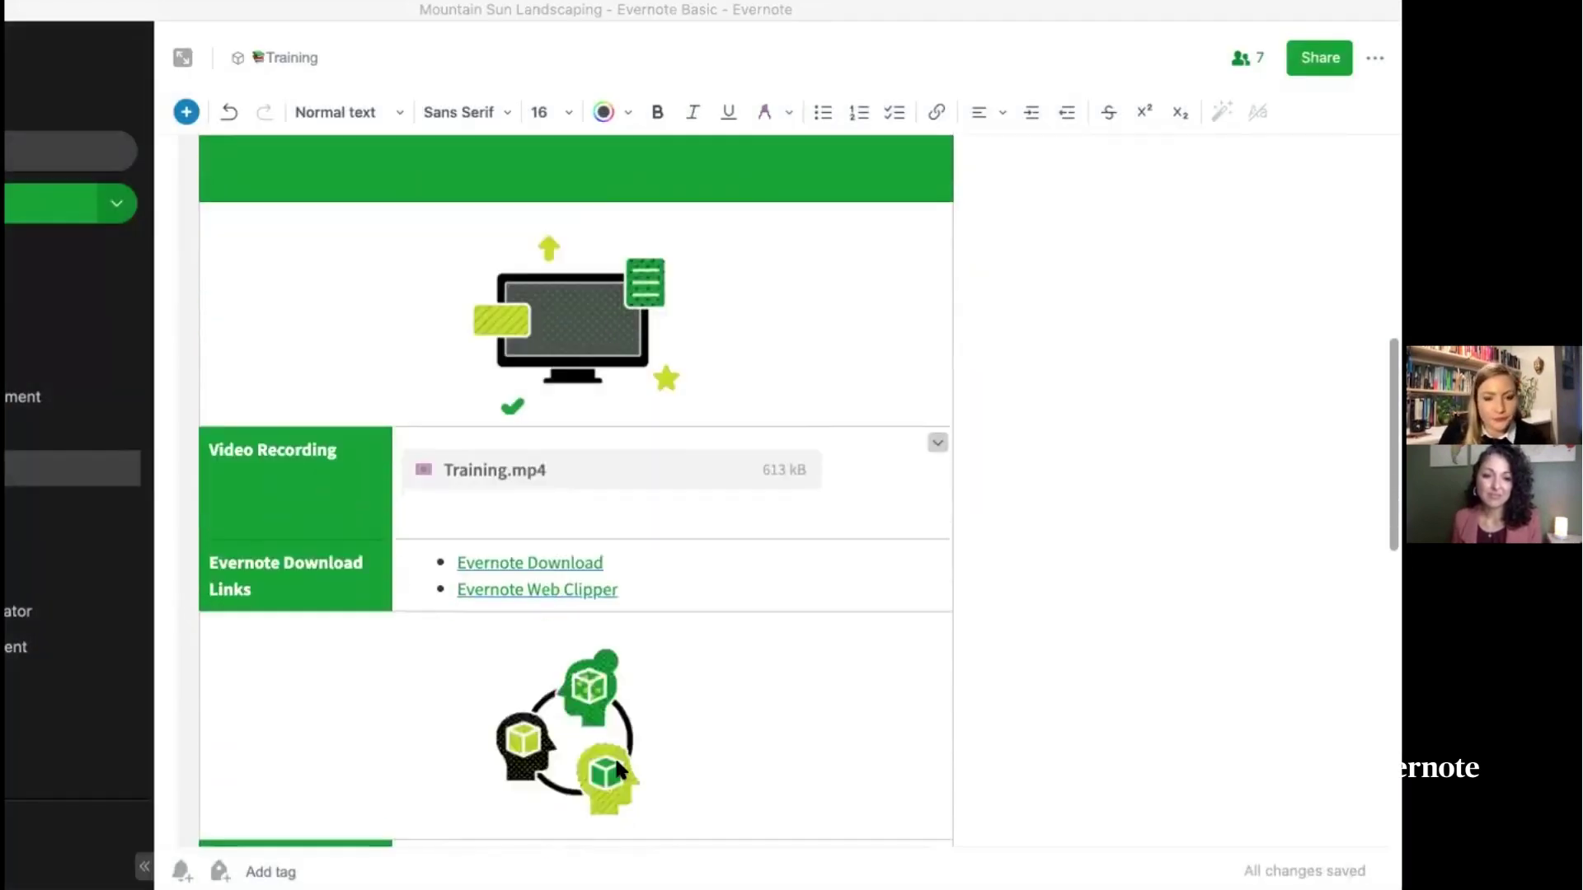
pyautogui.scroll(2, 617, 759)
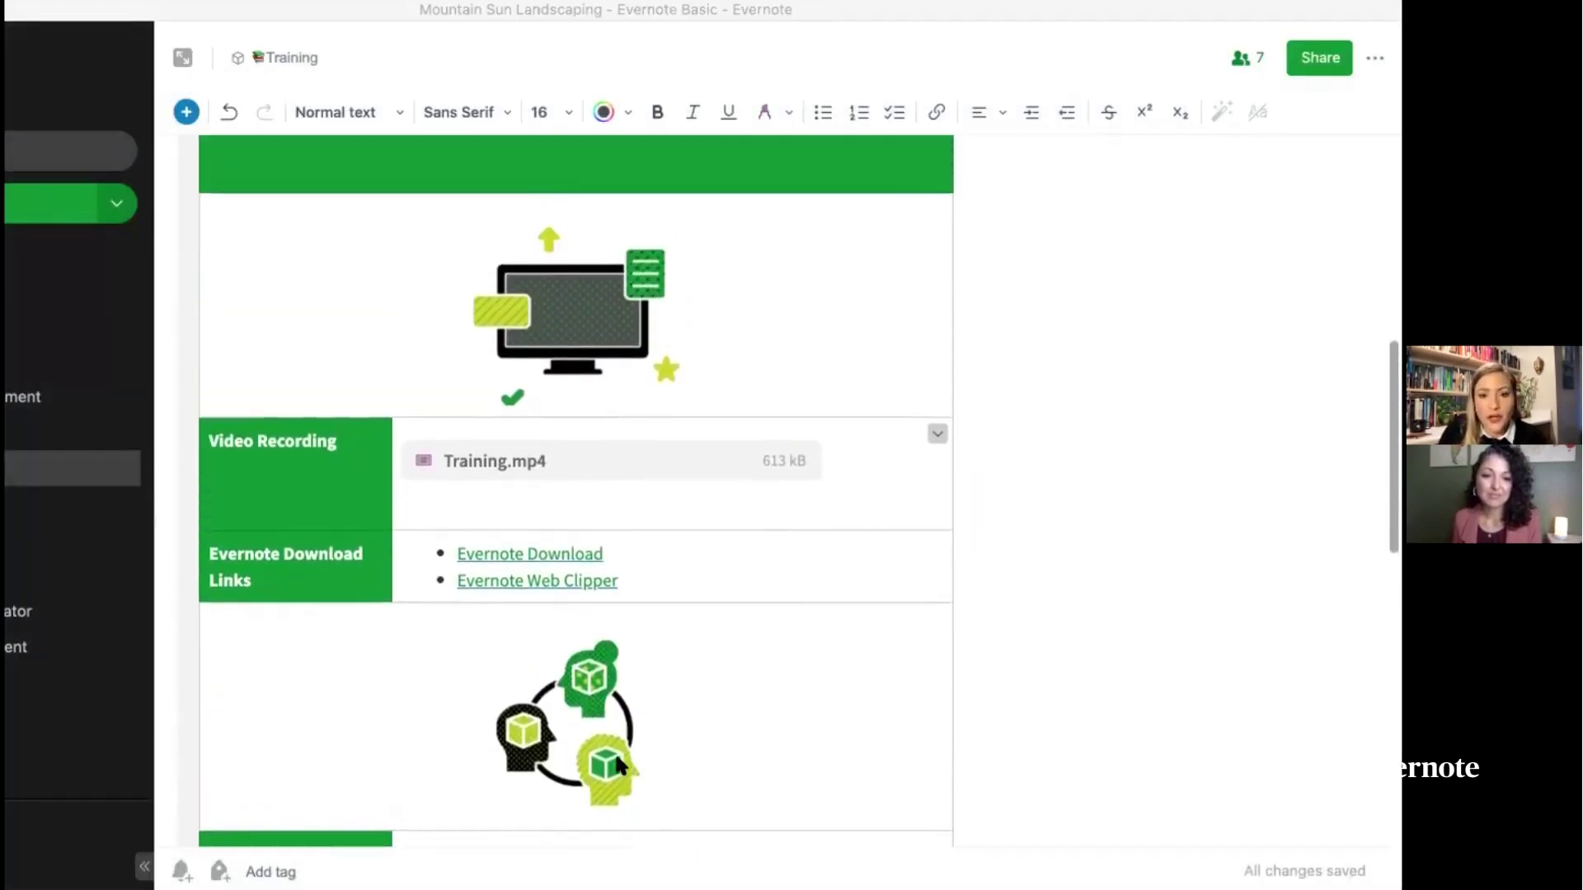
# - Insert a table row below Video Recording and give its first cell the green background
pyautogui.scroll(-8, 616, 758)
pyautogui.scroll(8, 615, 750)
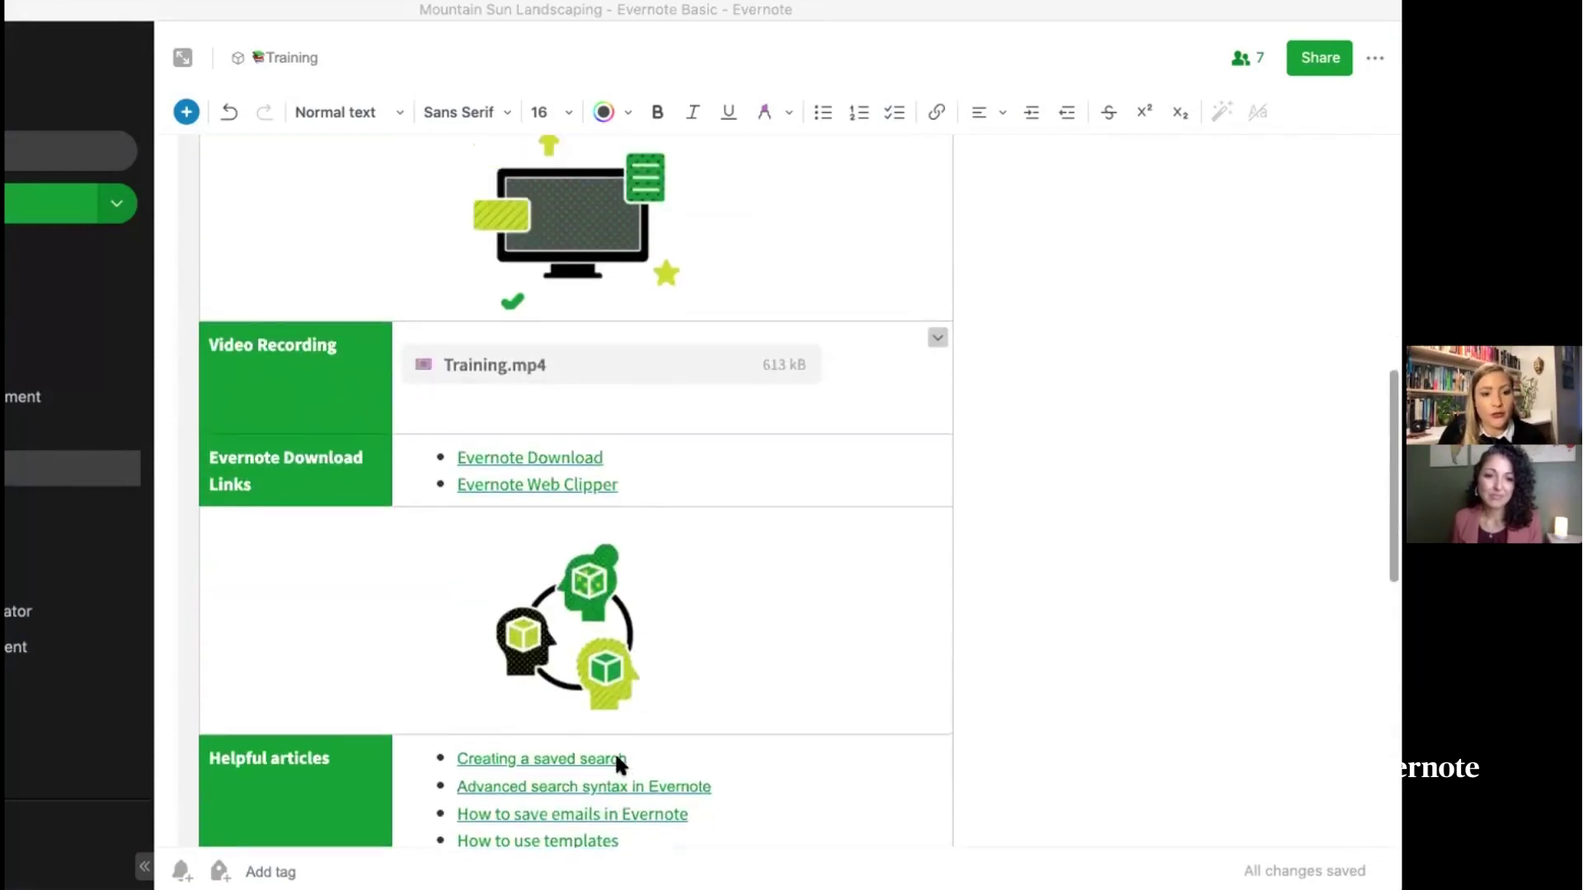
pyautogui.click(190, 394)
pyautogui.click(189, 437)
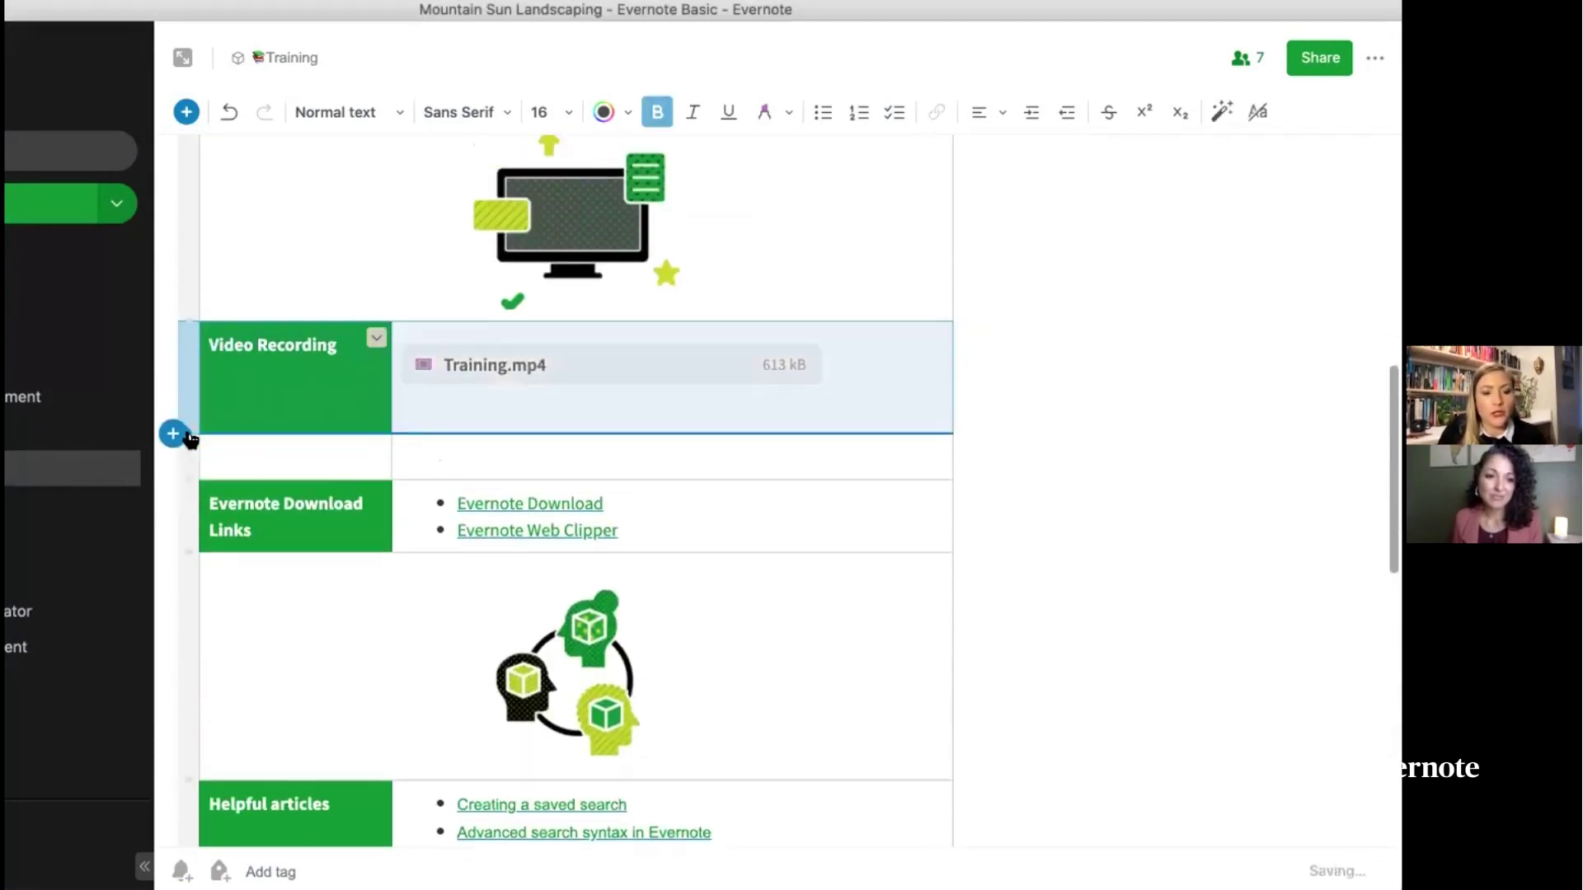
pyautogui.click(375, 451)
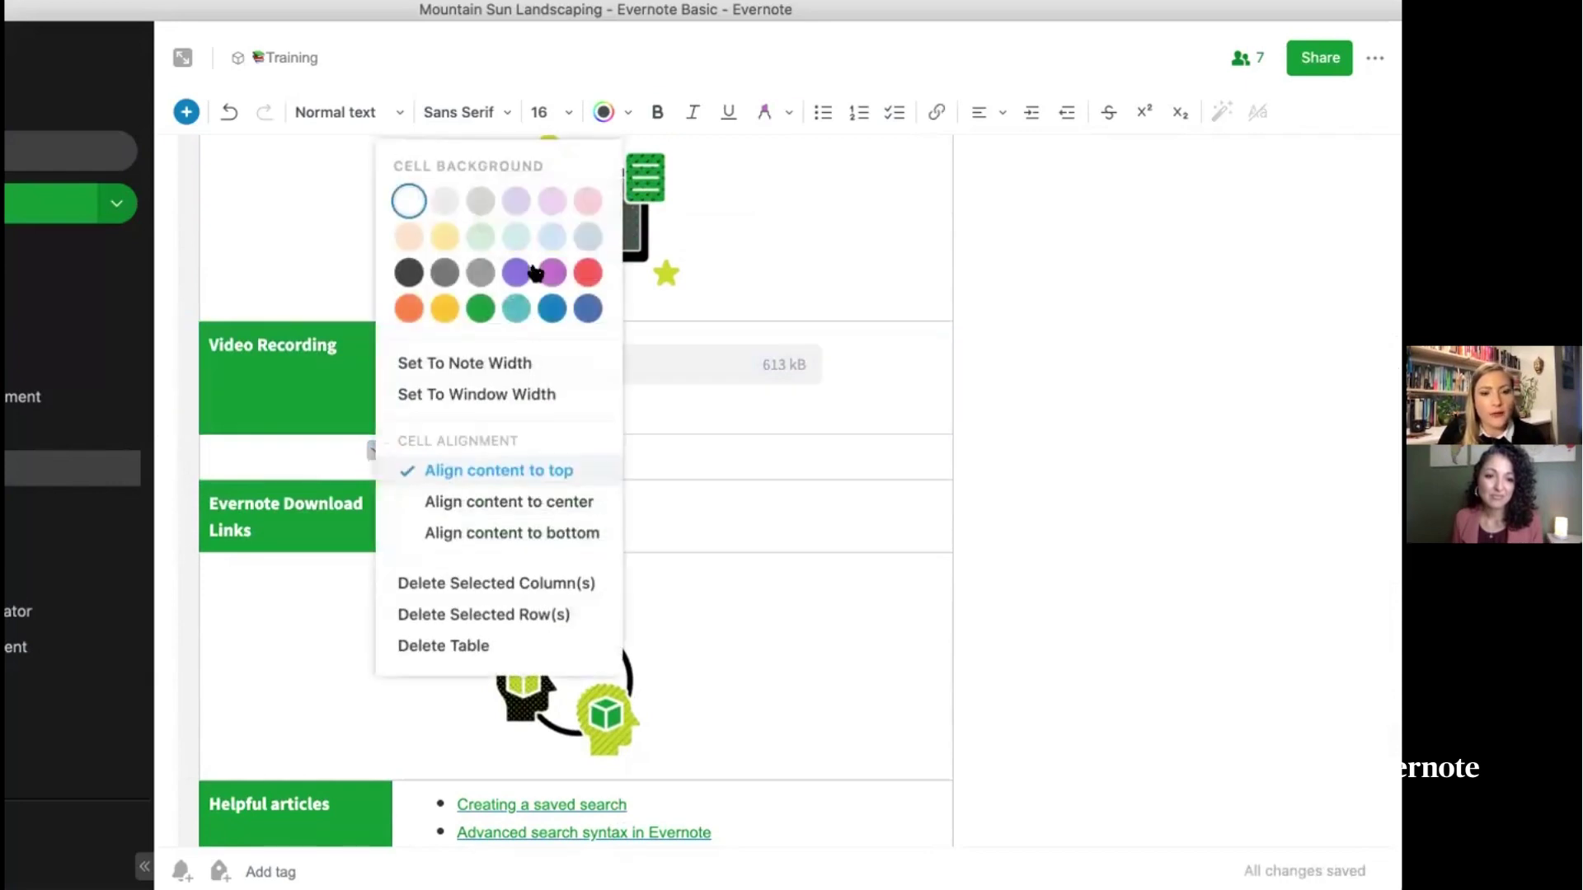
pyautogui.click(483, 307)
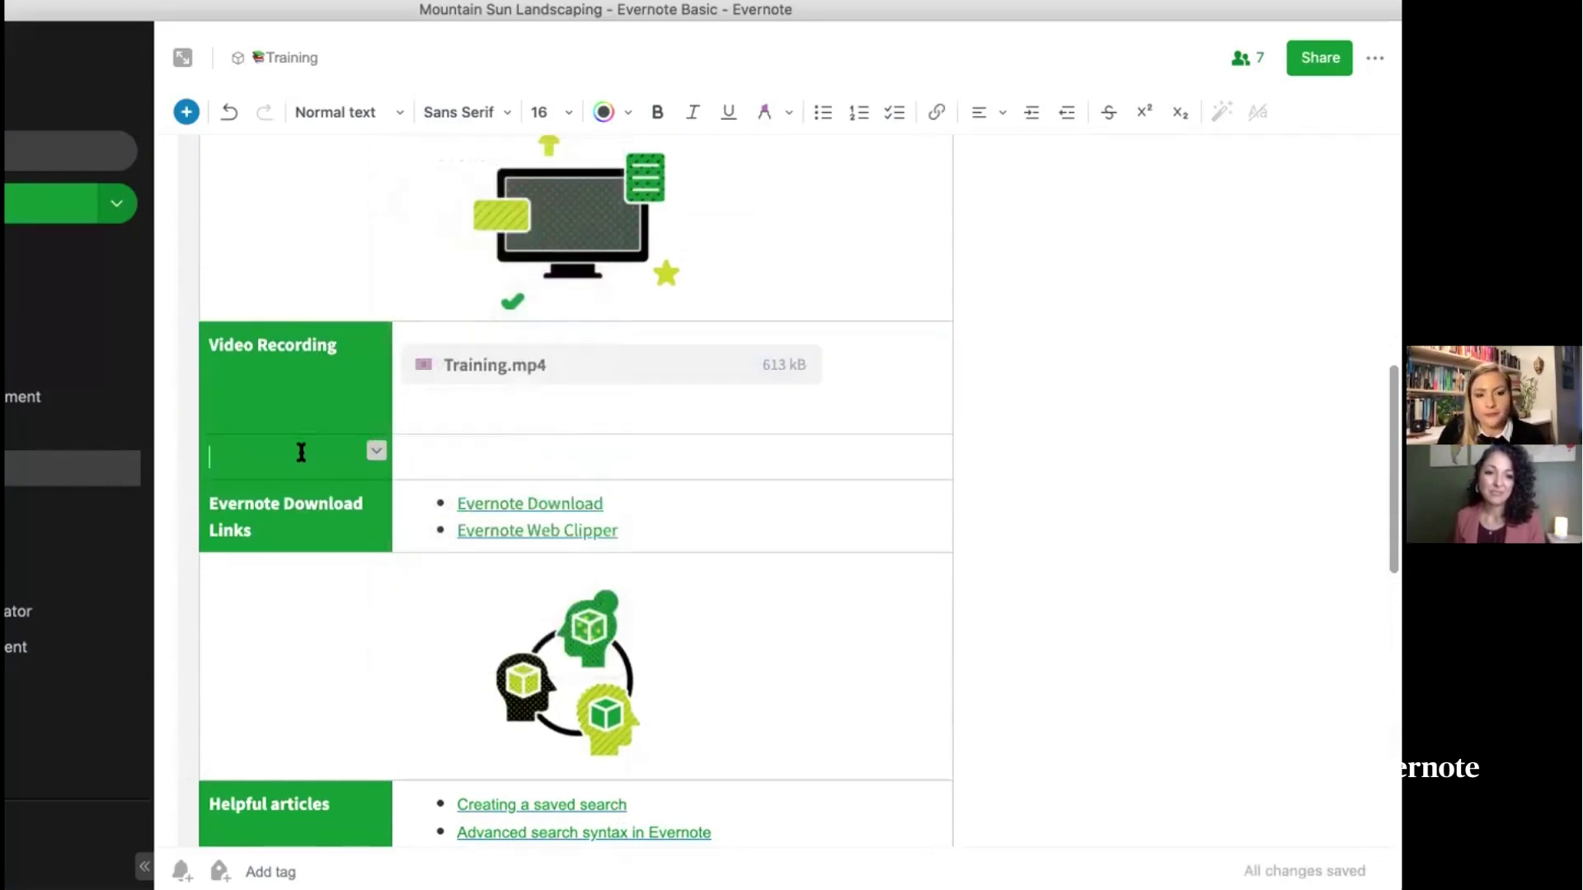
# - Label the new row "PDF" and attach the file Why Evernote.pdf in the cell beside it
pyautogui.write('PDF')
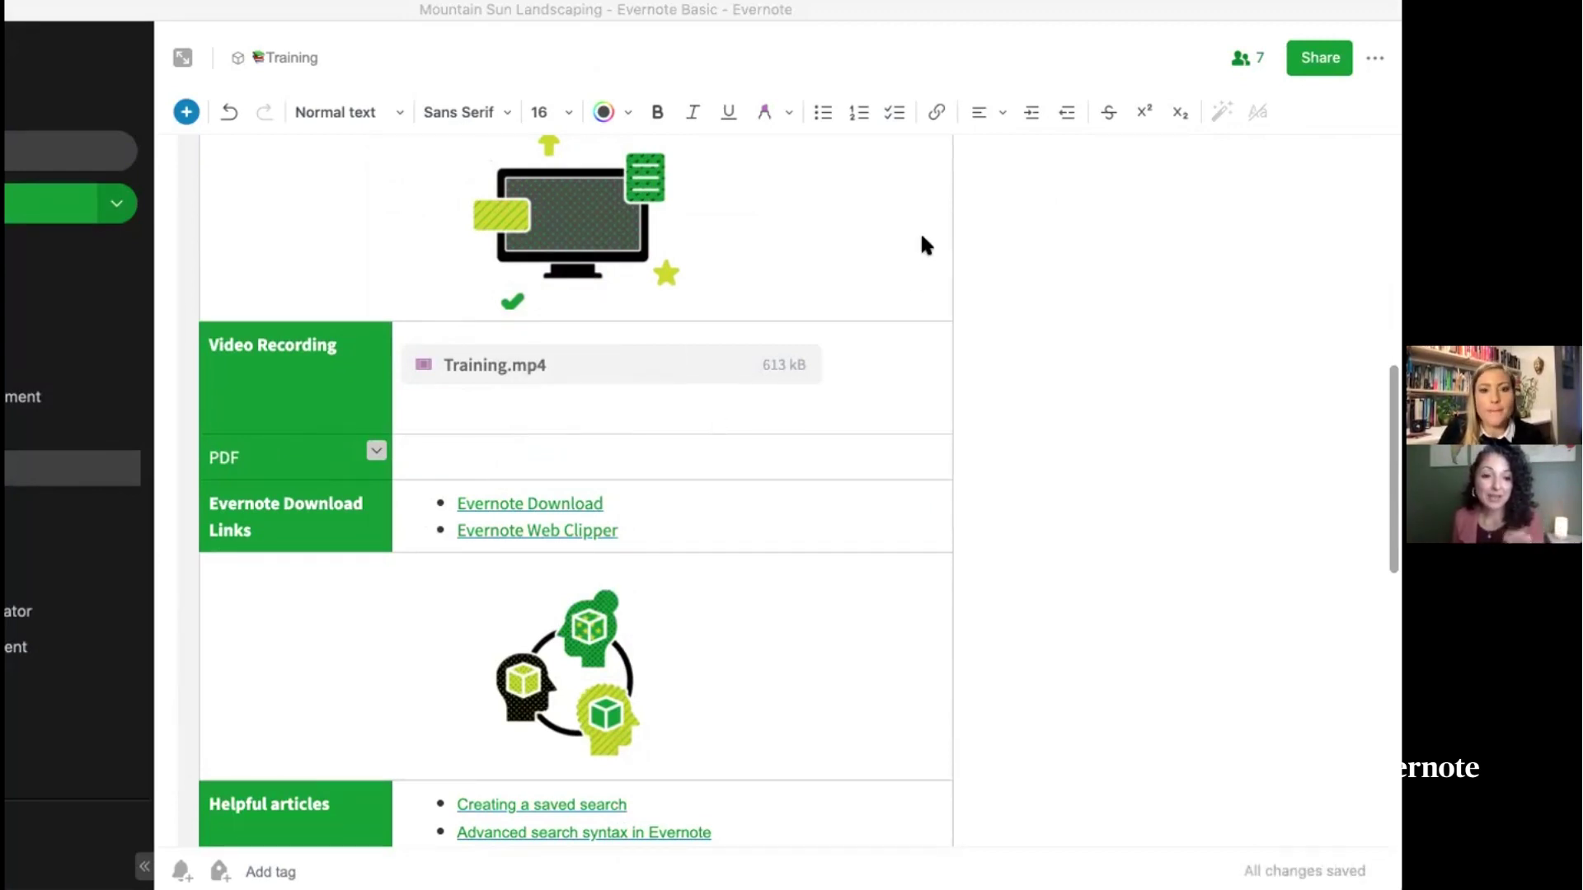
pyautogui.click(584, 455)
pyautogui.press('super+v')
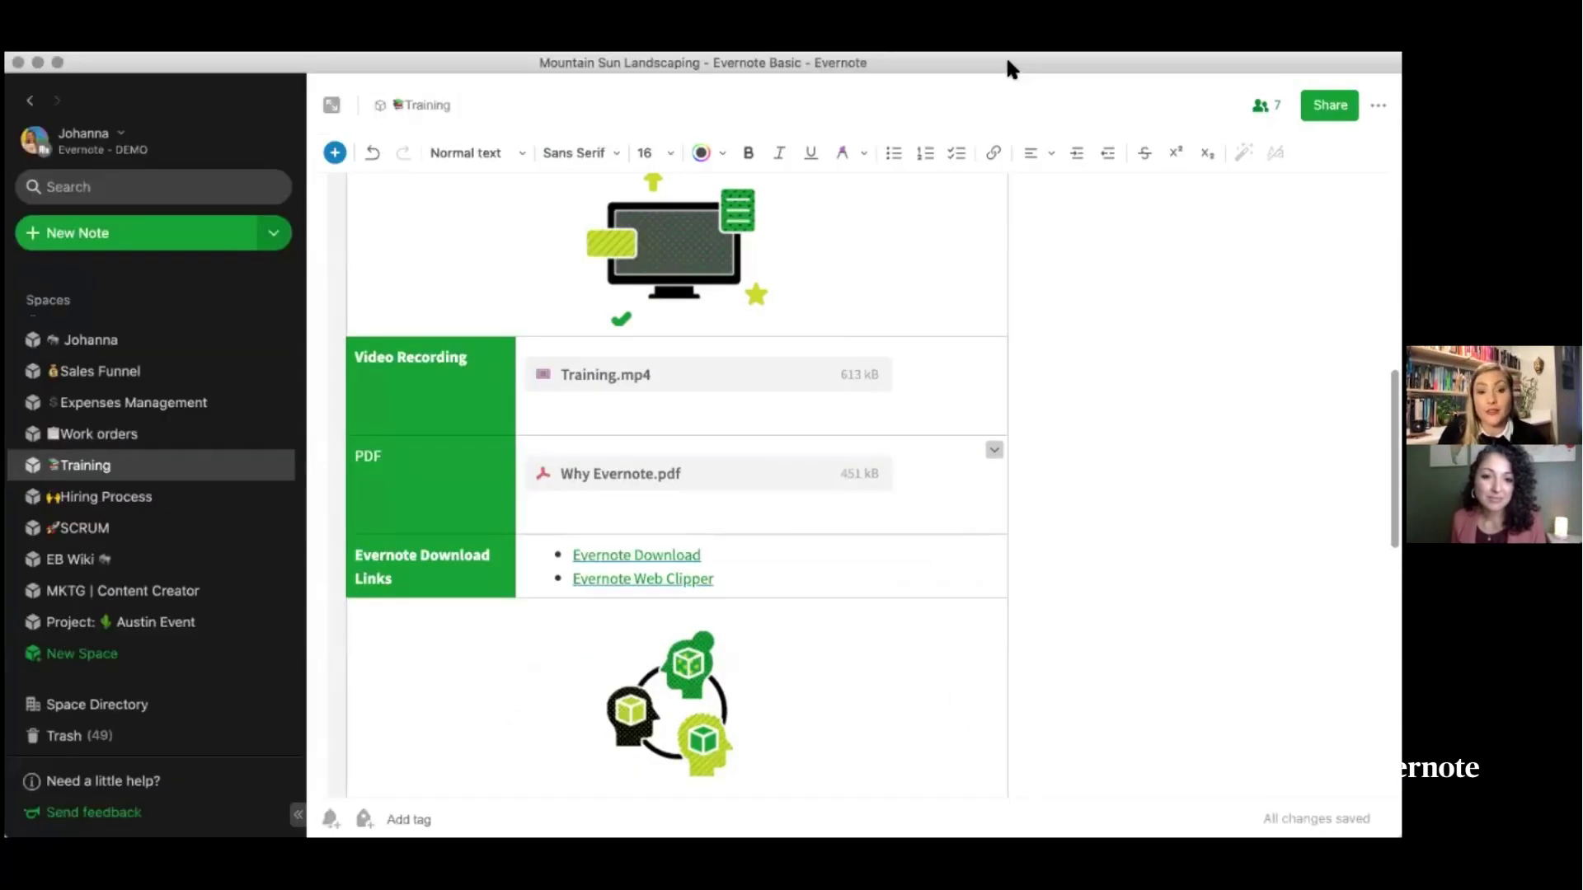
# - Enable the finished note's shareable link so that anyone with it can view, and copy the link
pyautogui.scroll(10, 842, 342)
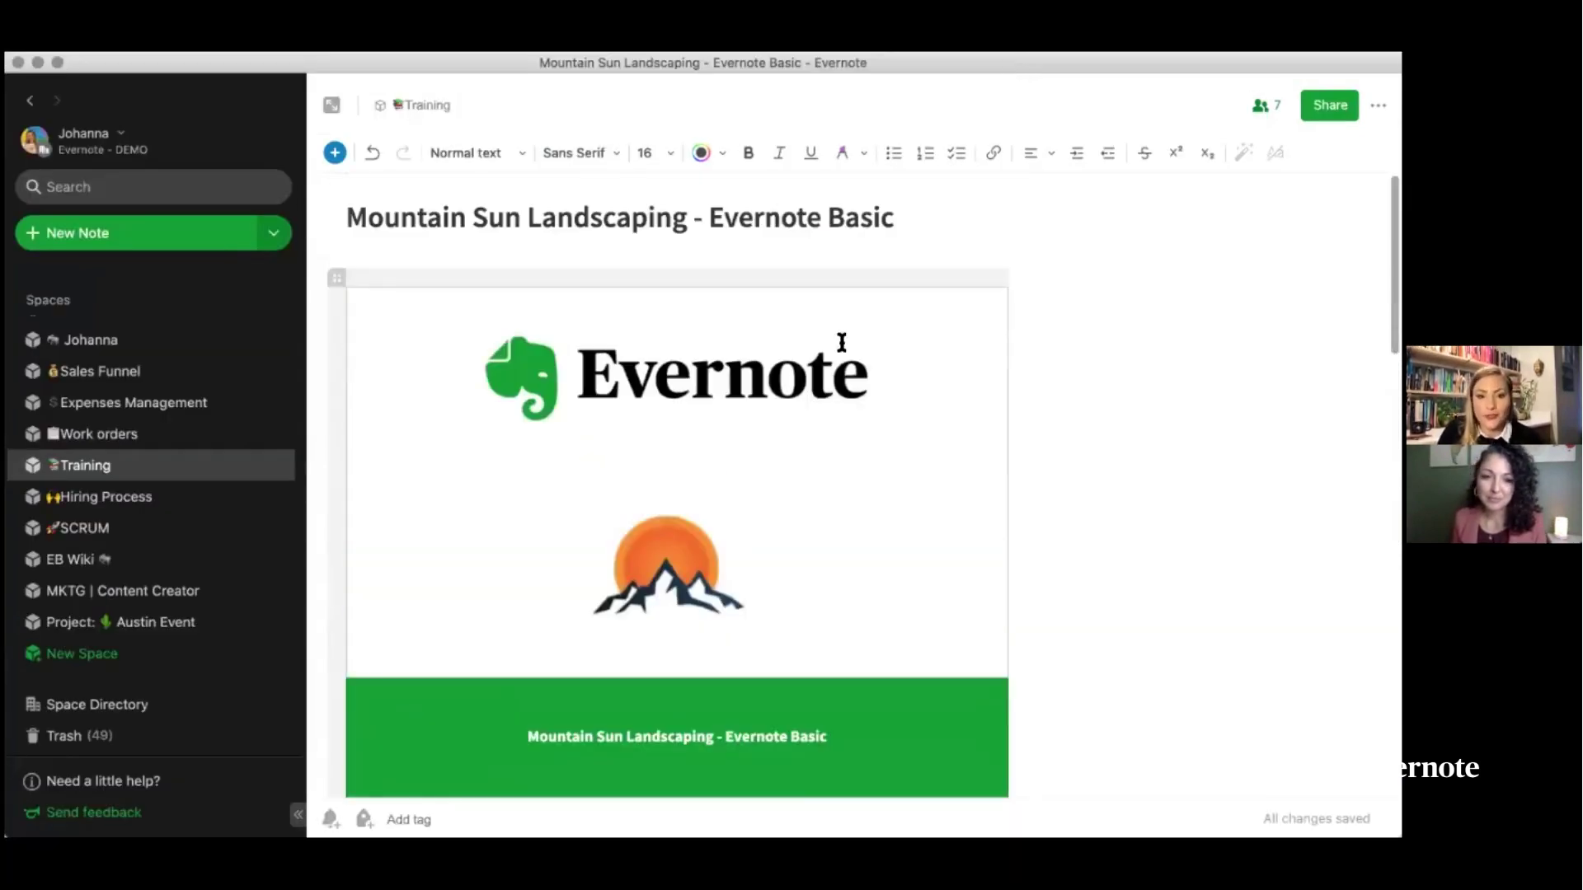
pyautogui.scroll(-12, 776, 633)
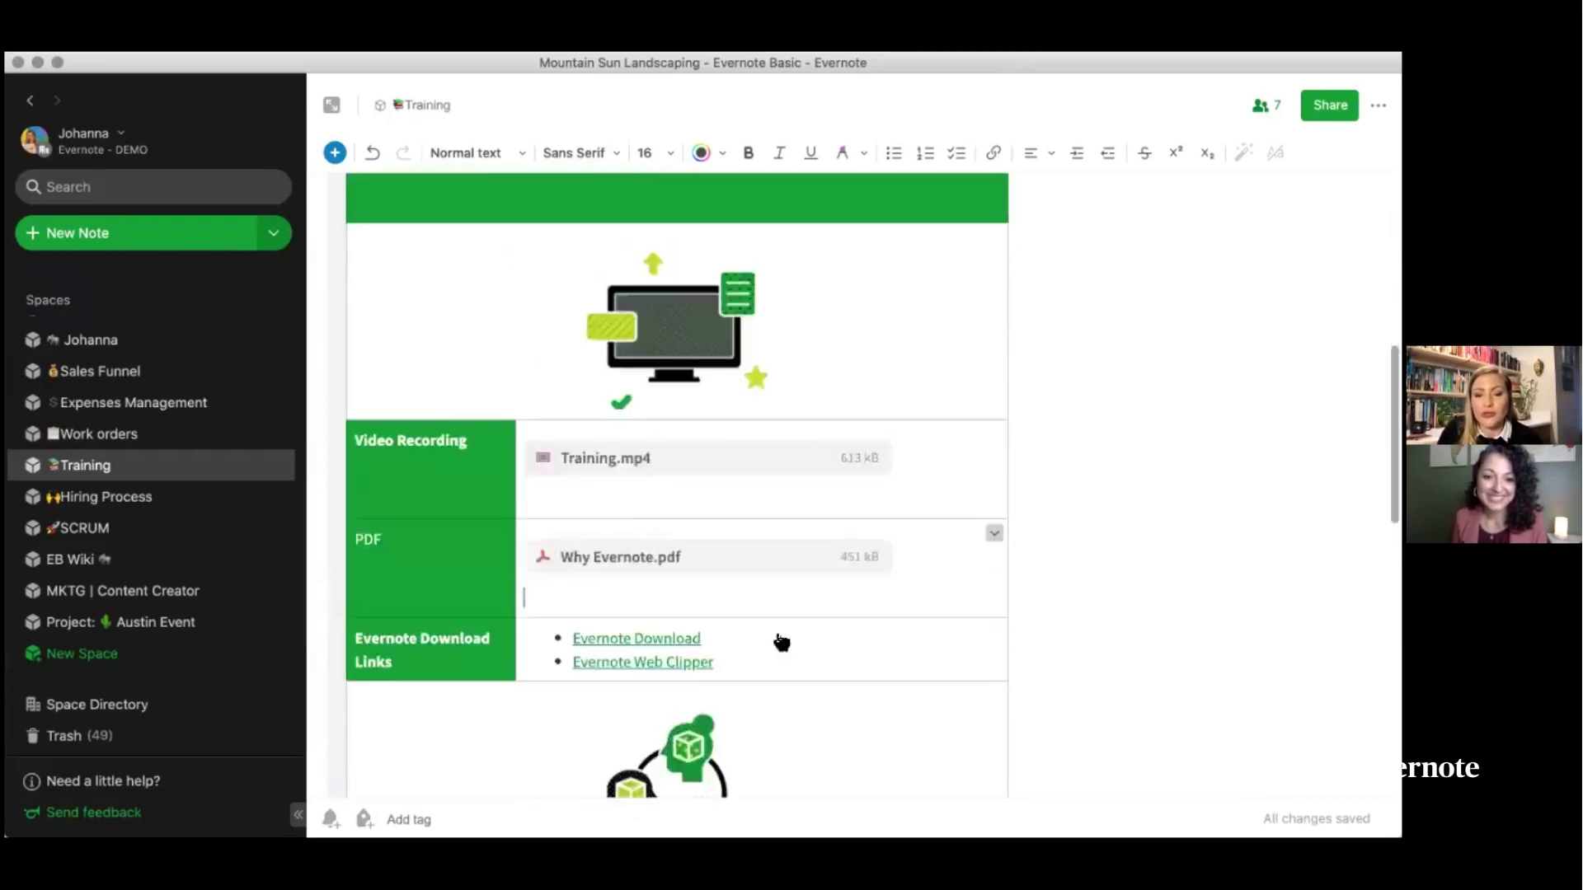
pyautogui.scroll(-8, 775, 633)
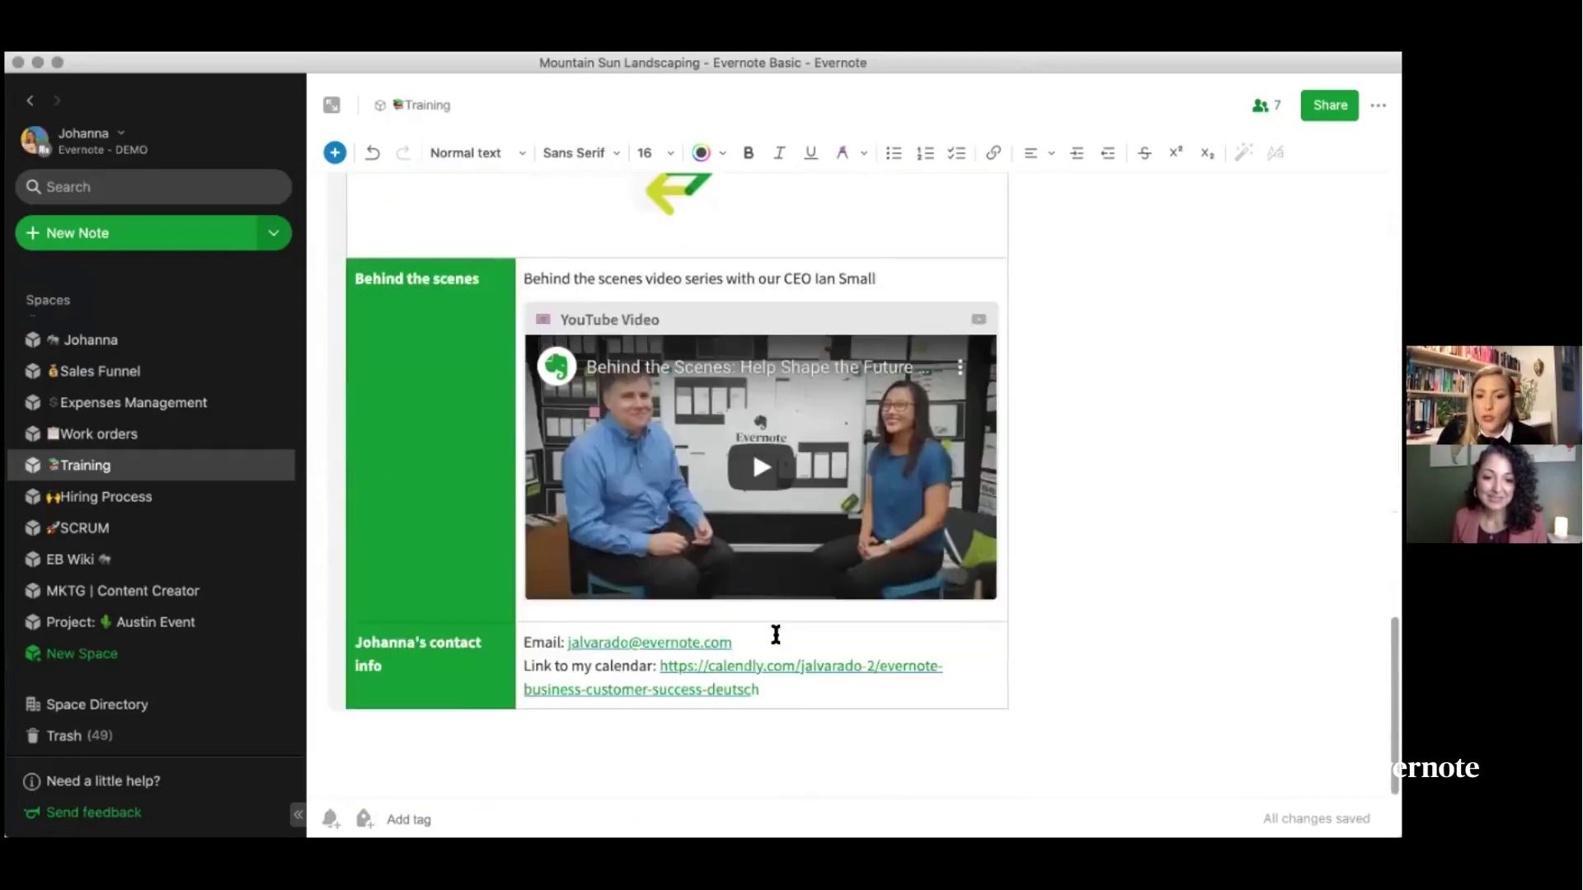
pyautogui.scroll(15, 780, 674)
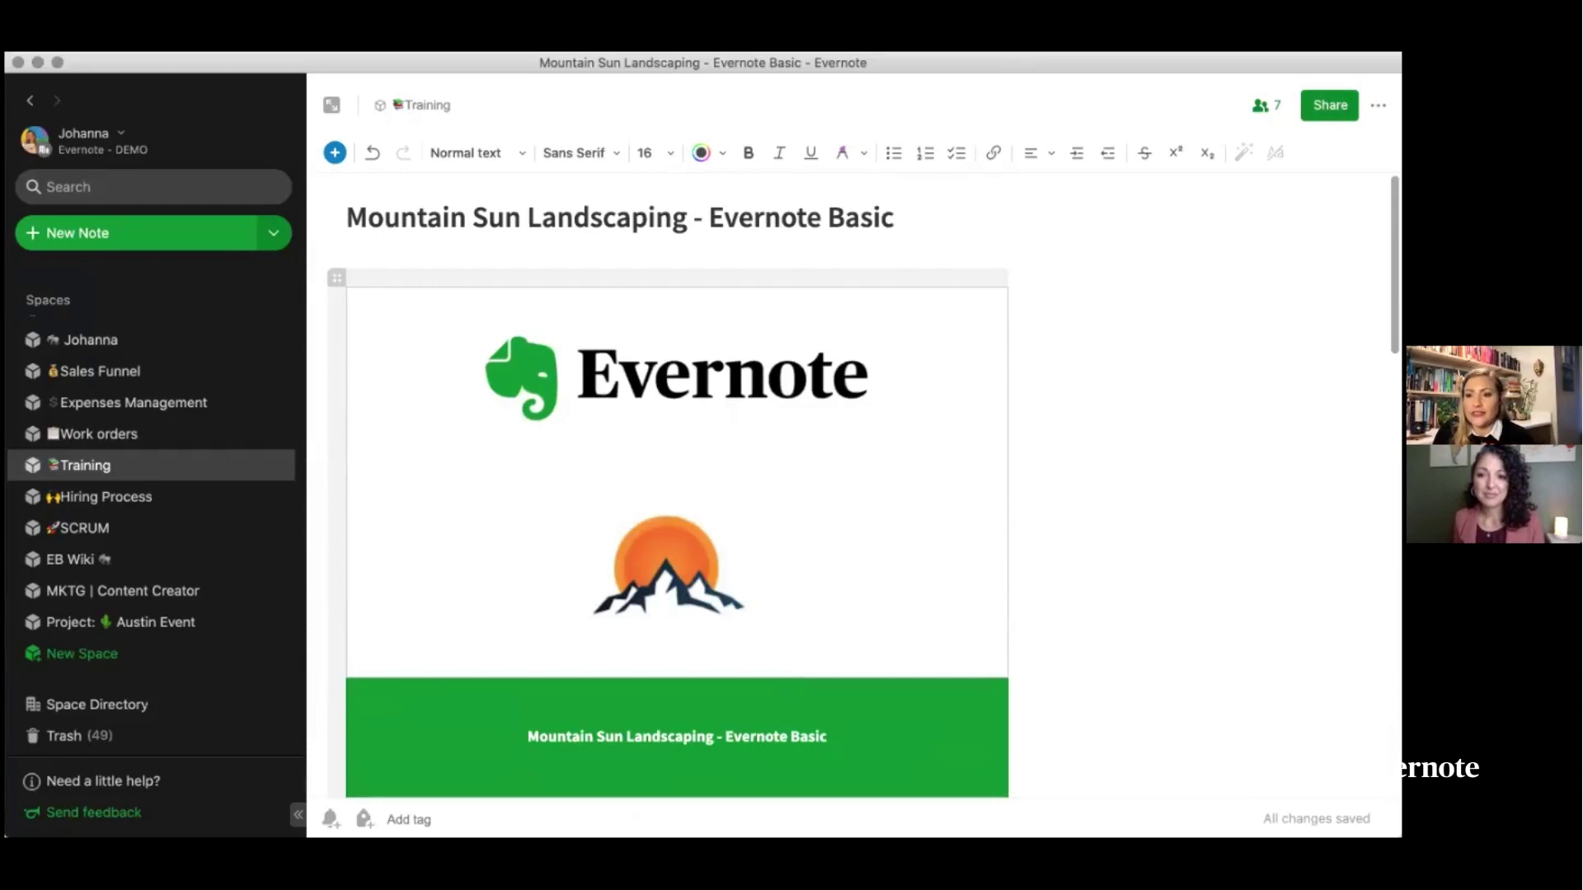
pyautogui.click(1330, 105)
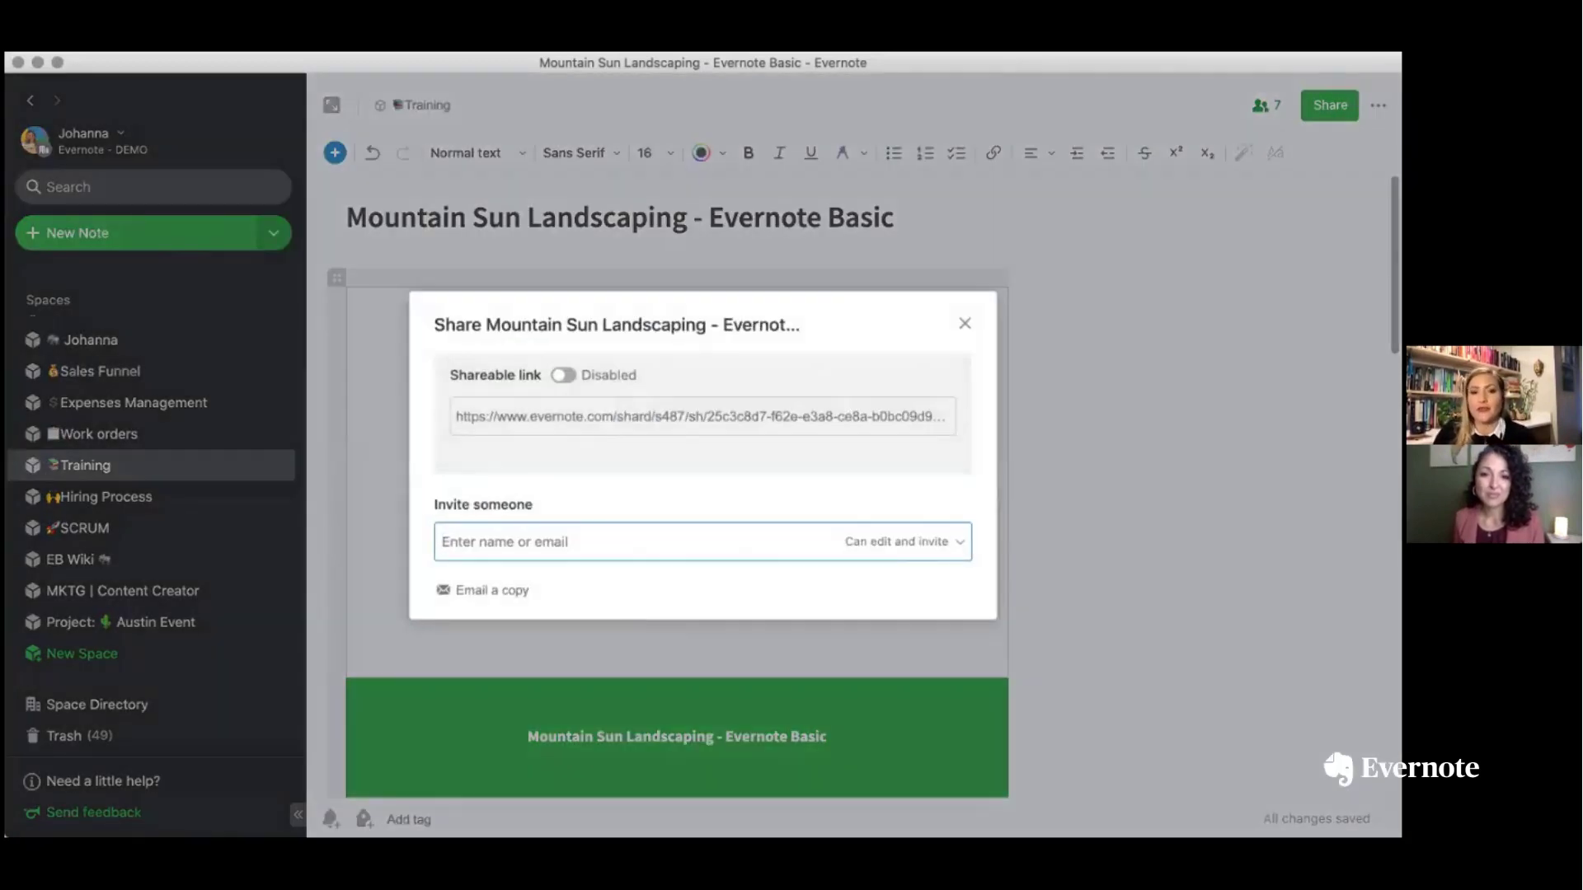
pyautogui.scroll(-5, 944, 508)
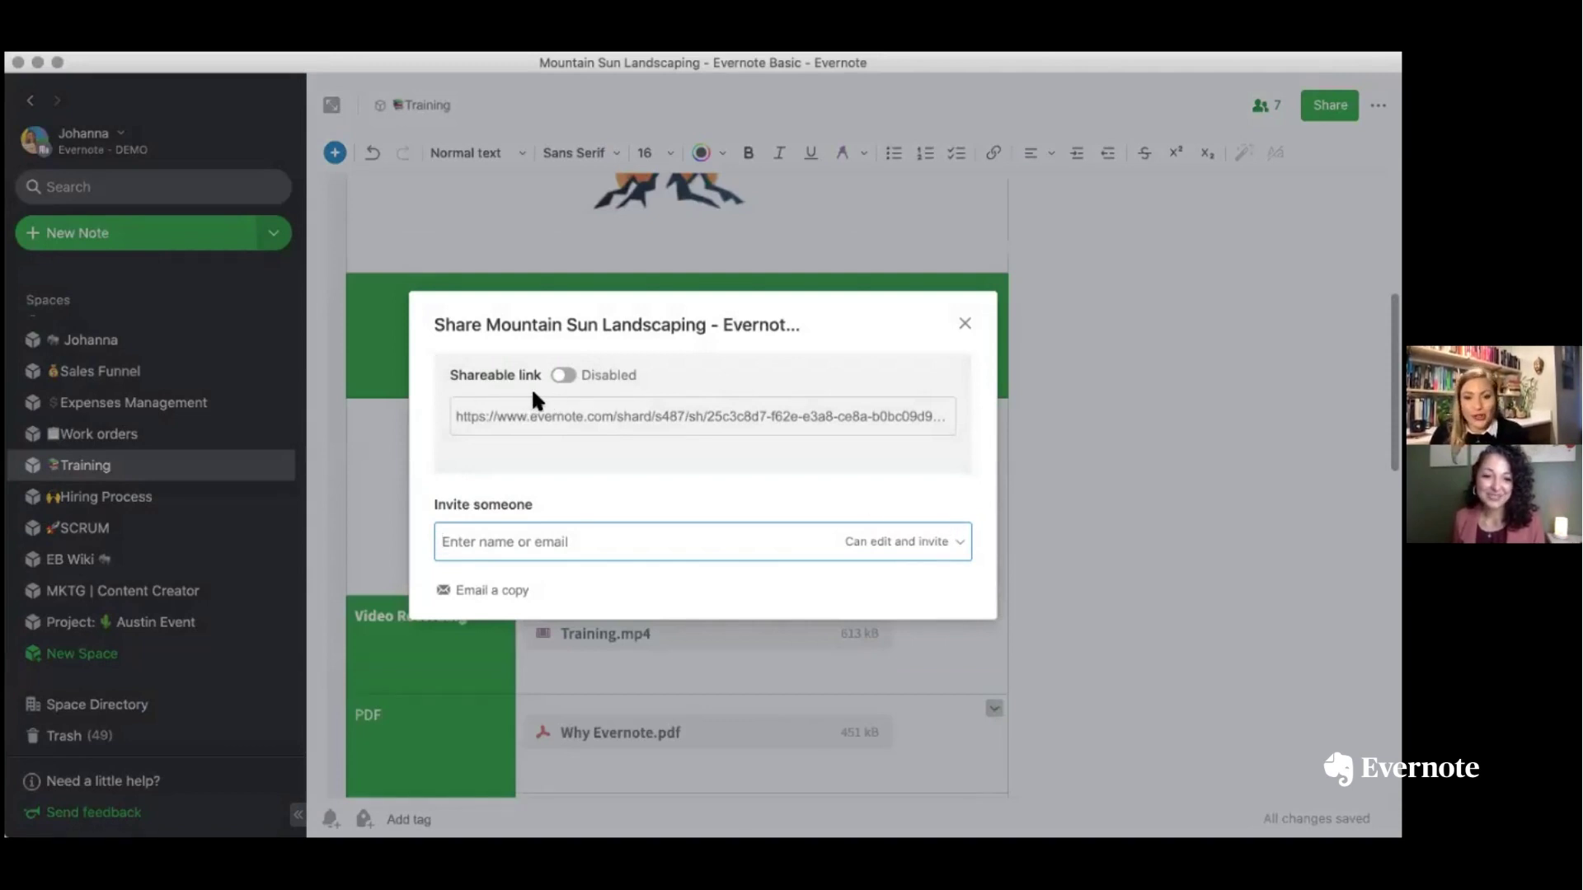
pyautogui.click(567, 376)
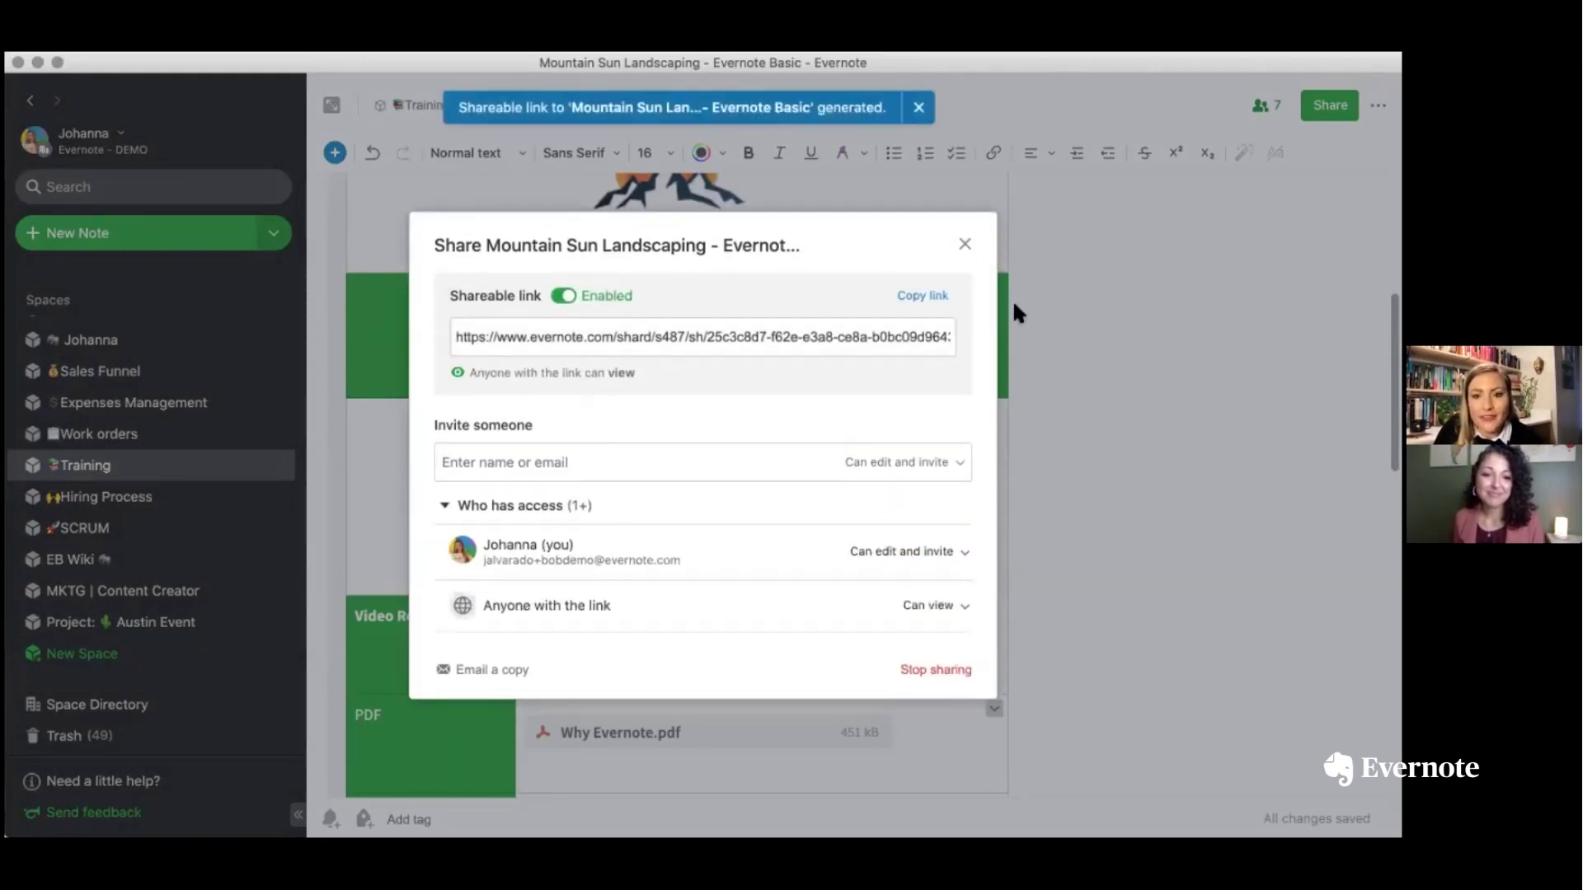
pyautogui.click(922, 295)
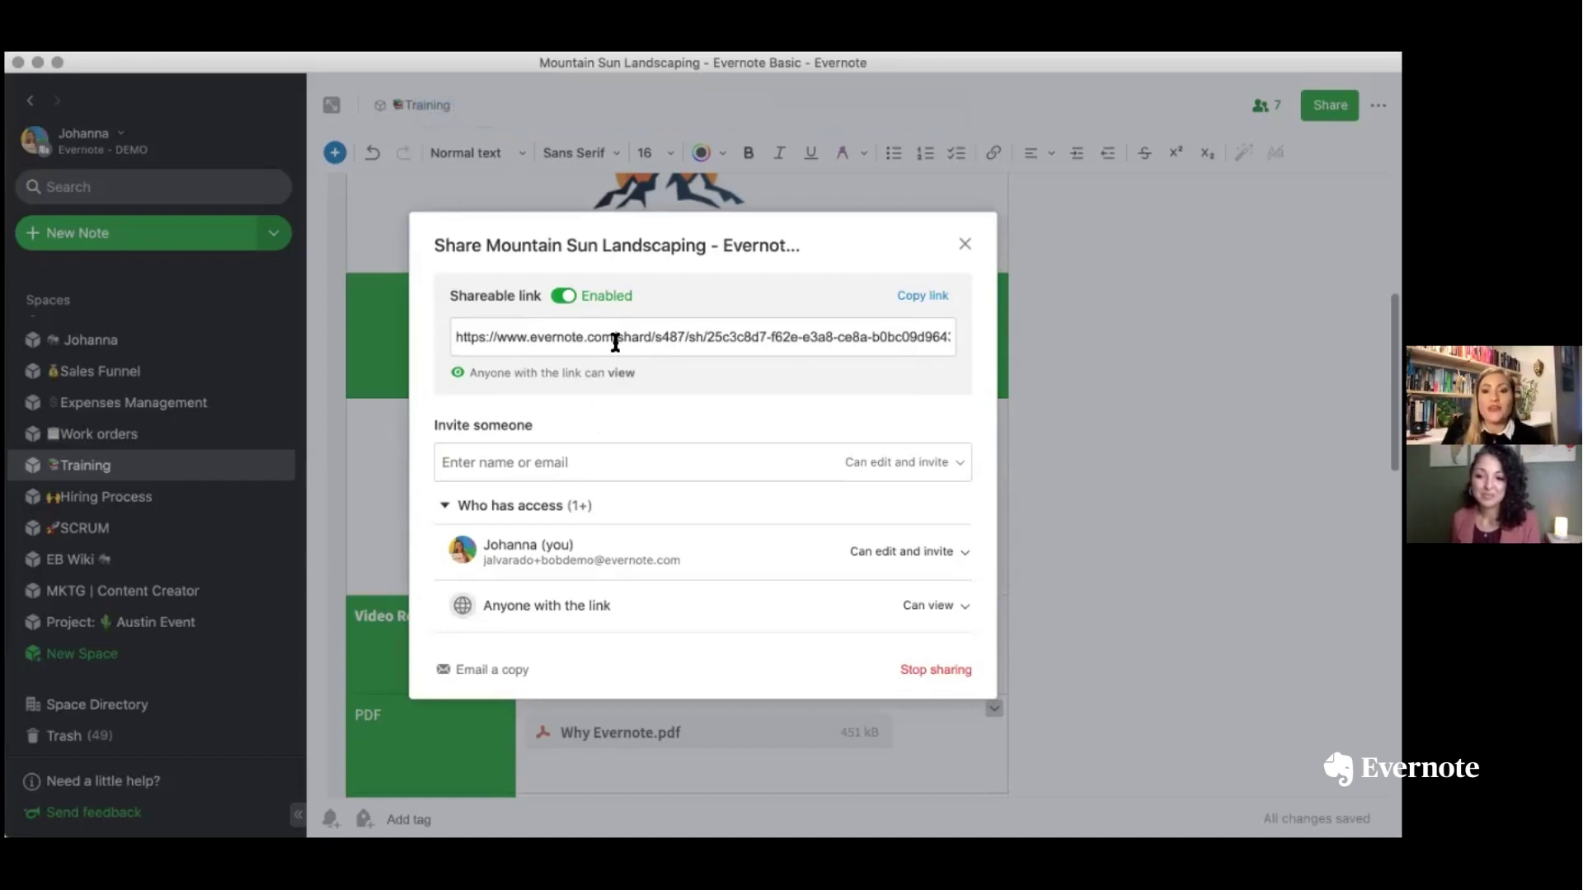
pyautogui.click(963, 241)
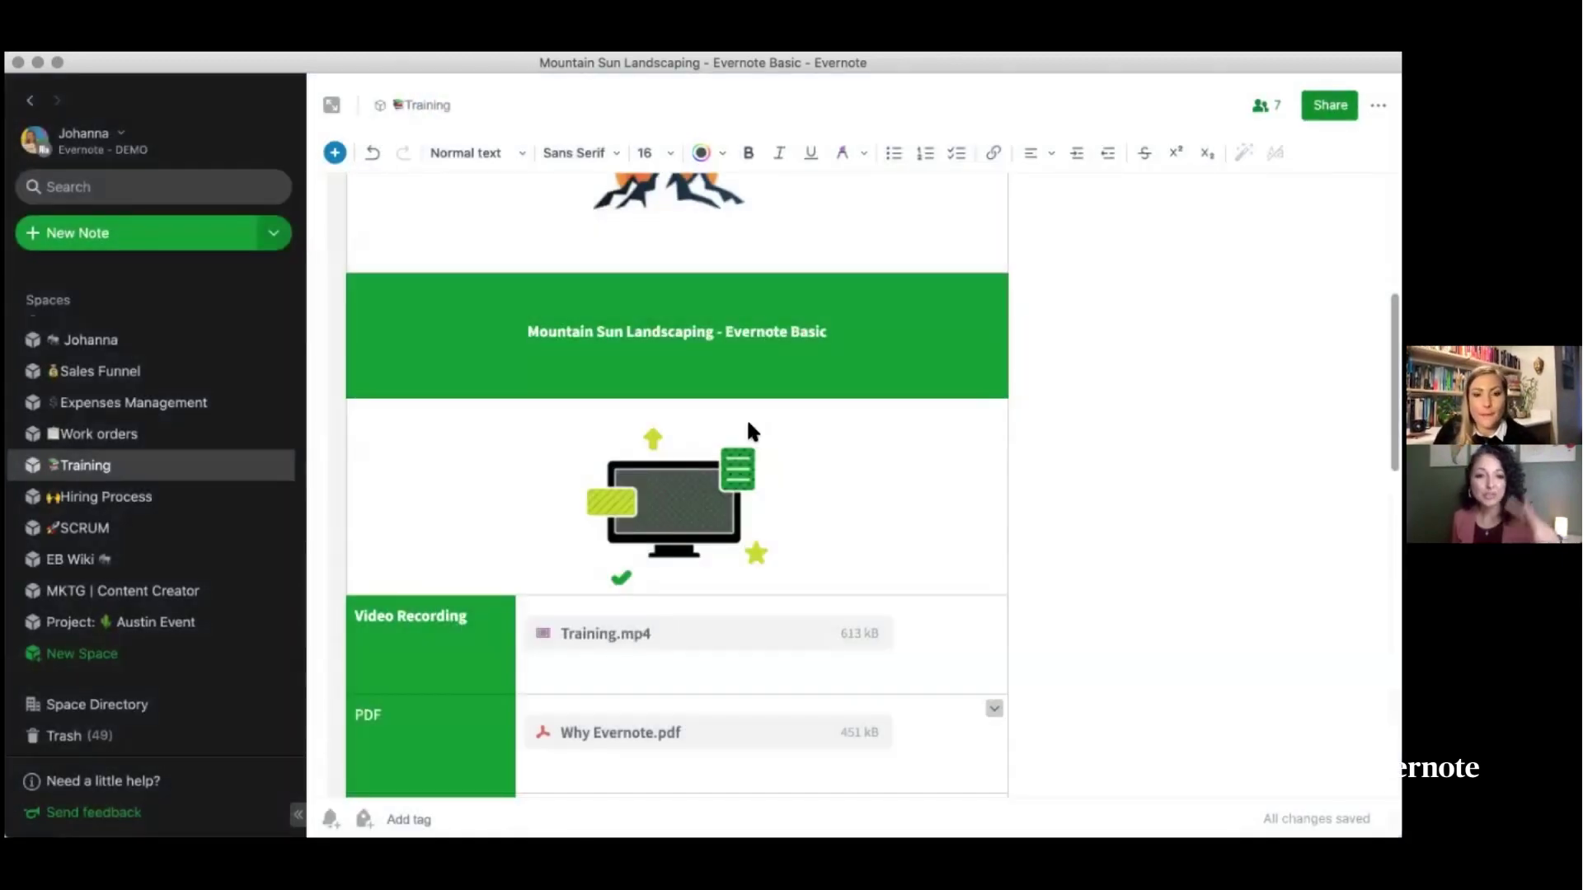
# - Disable the note's shareable link in its sharing settings to stop public access
pyautogui.scroll(5, 748, 427)
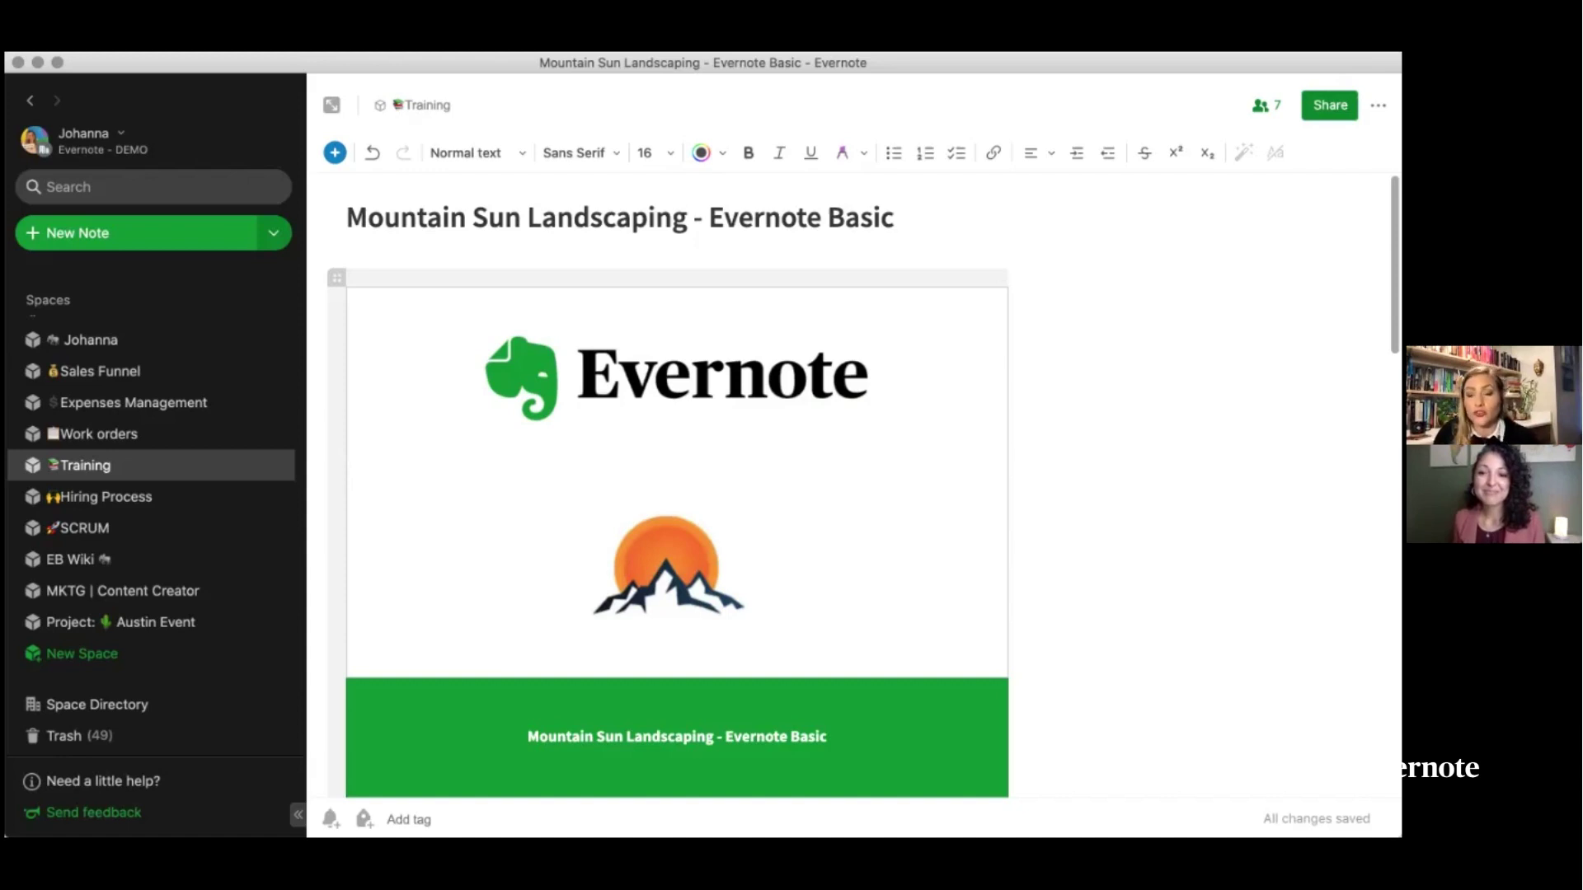
pyautogui.click(1330, 105)
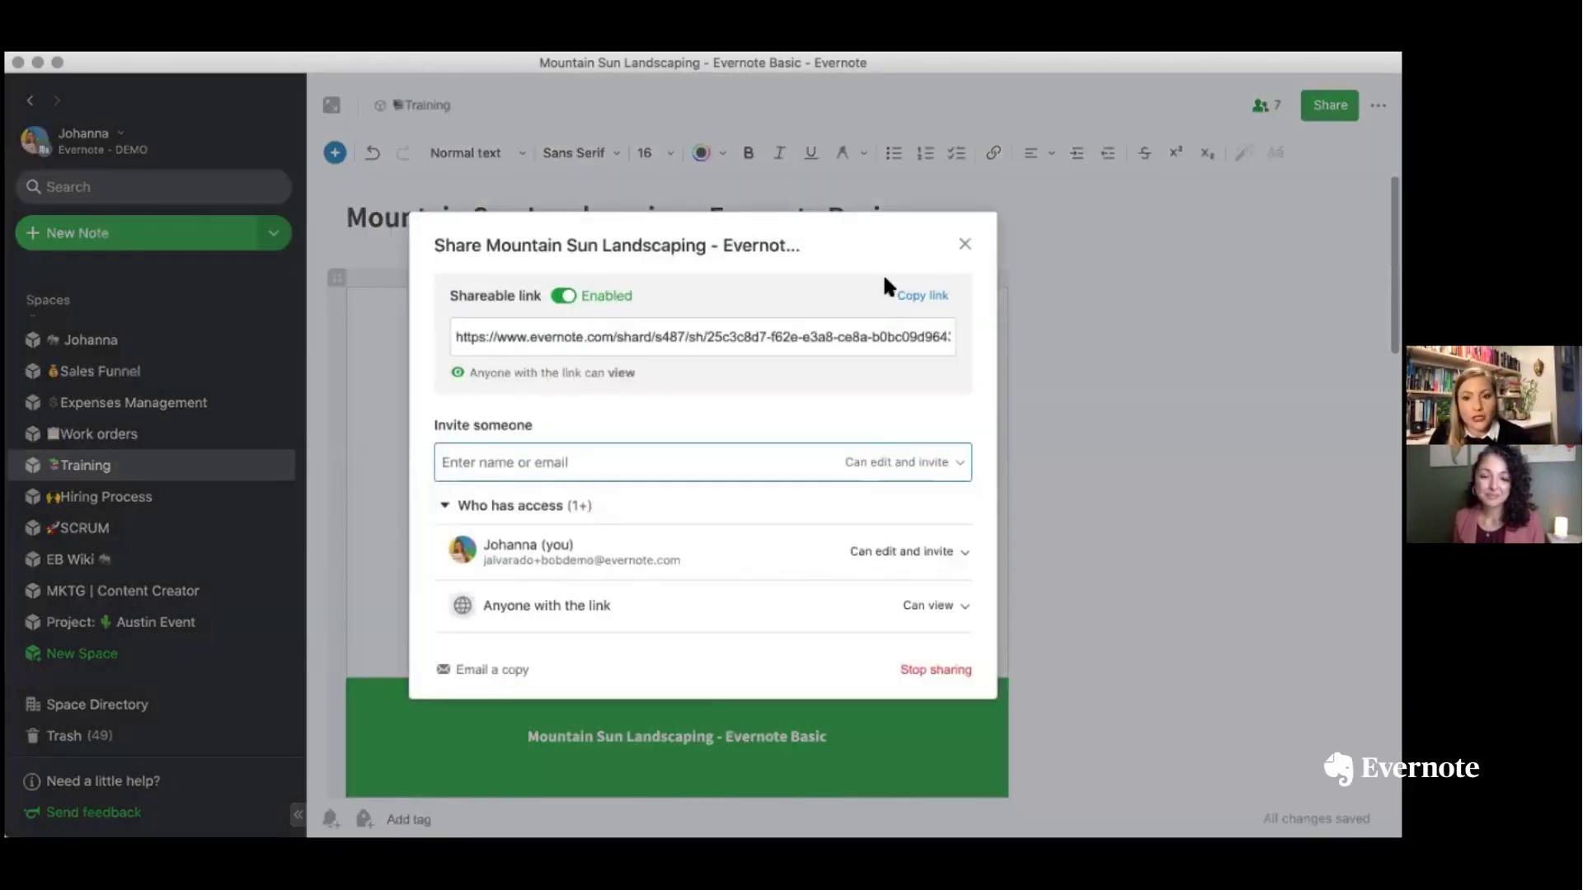
pyautogui.click(561, 296)
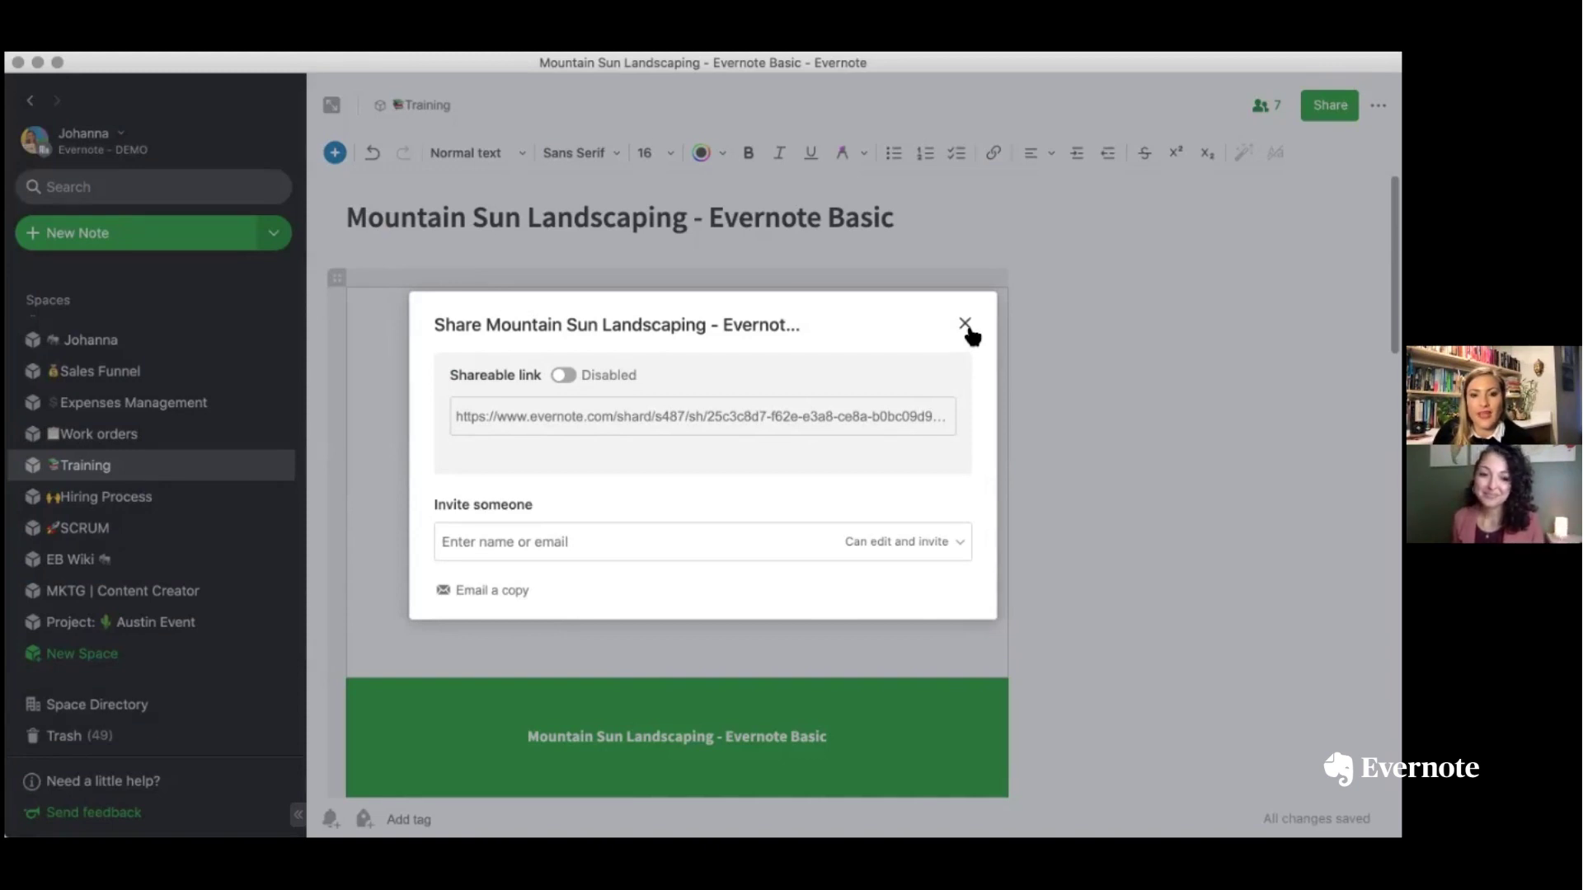
pyautogui.click(564, 375)
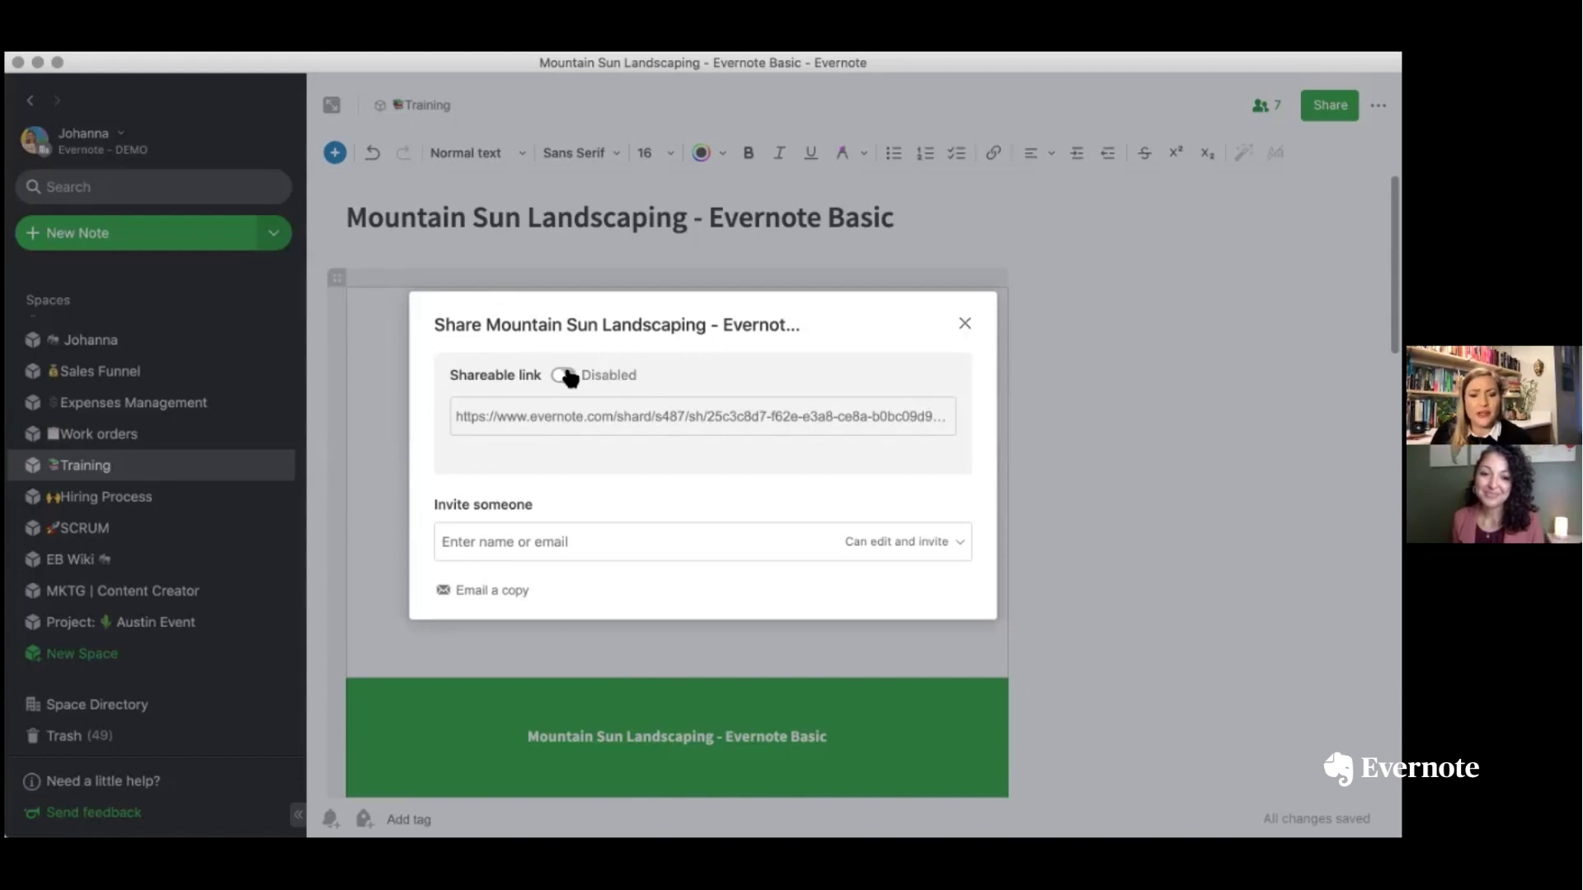
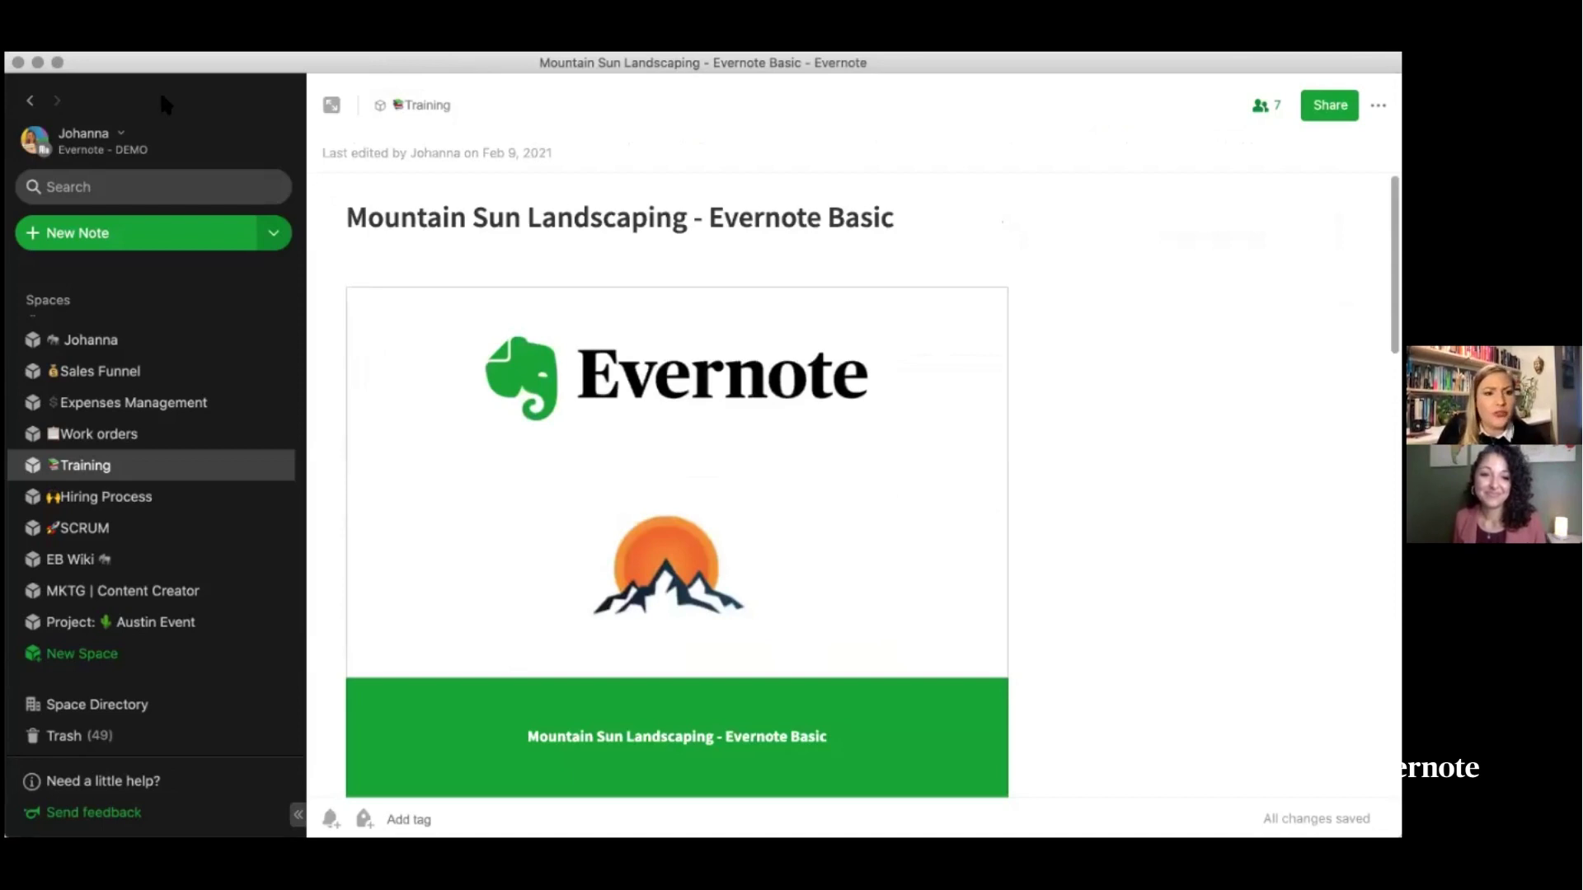
# - Return to the Training space and open the recent note "North Austin - GPR property management"
pyautogui.click(424, 105)
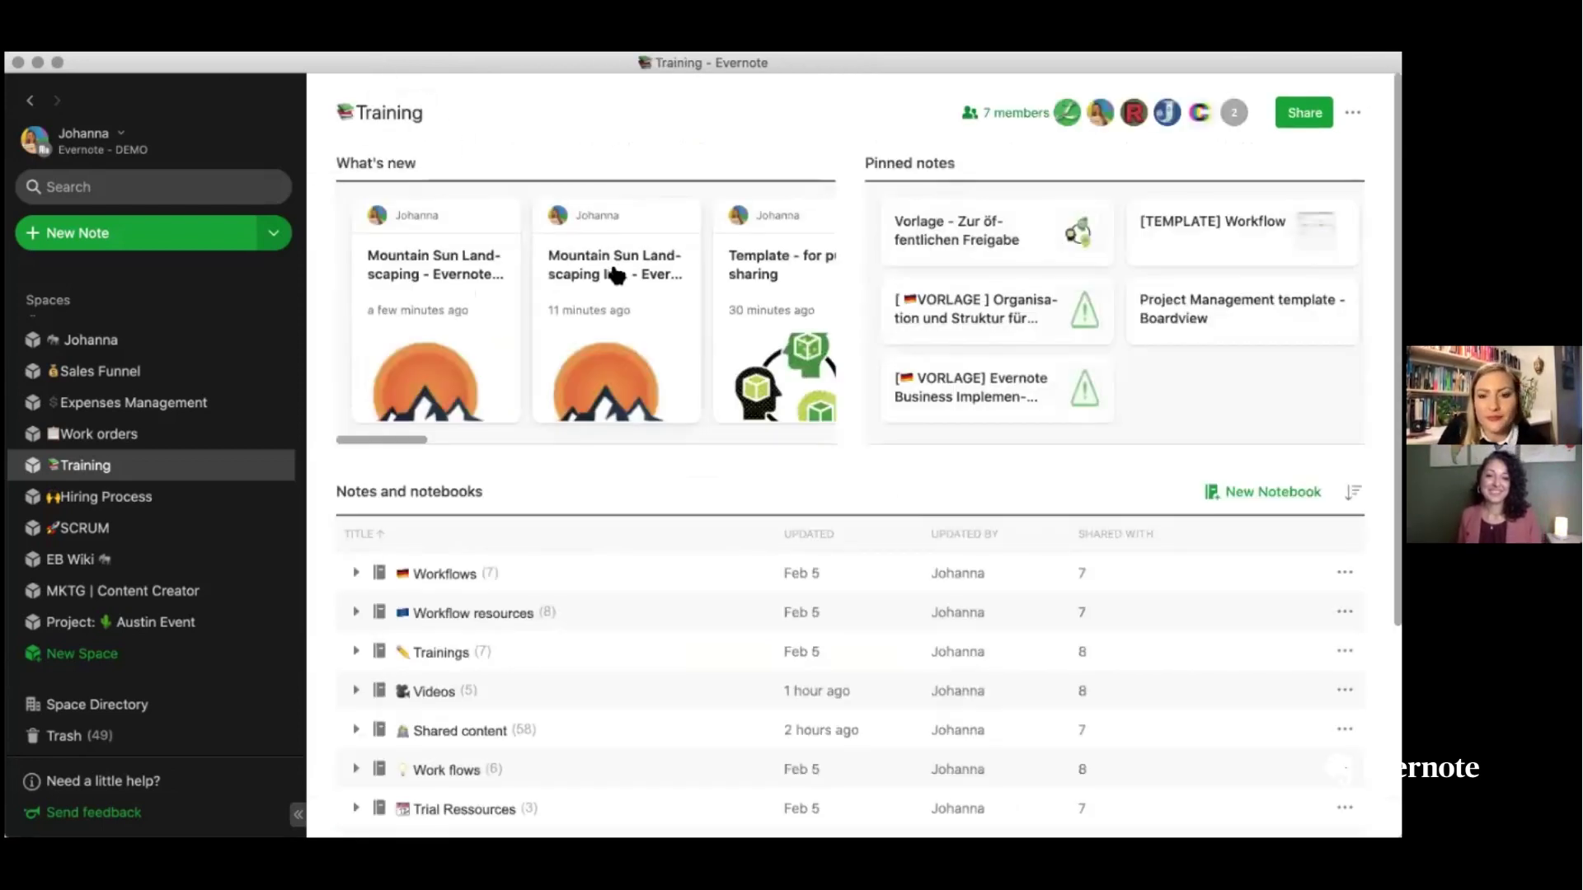
pyautogui.hscroll(5, 613, 275)
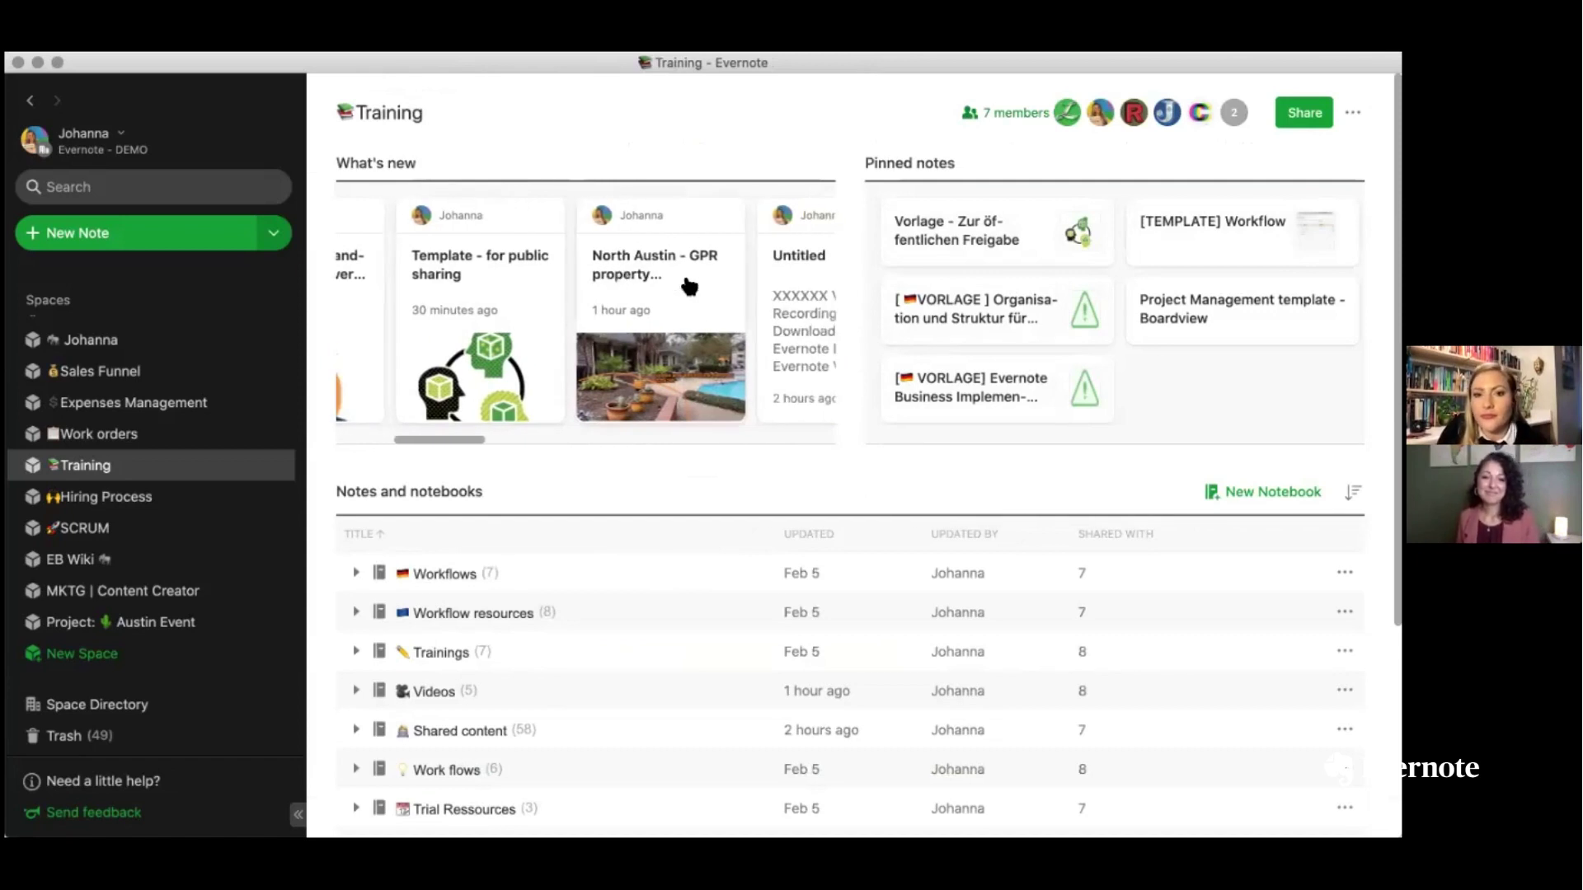
pyautogui.hscroll(3, 689, 284)
pyautogui.hscroll(-3, 689, 284)
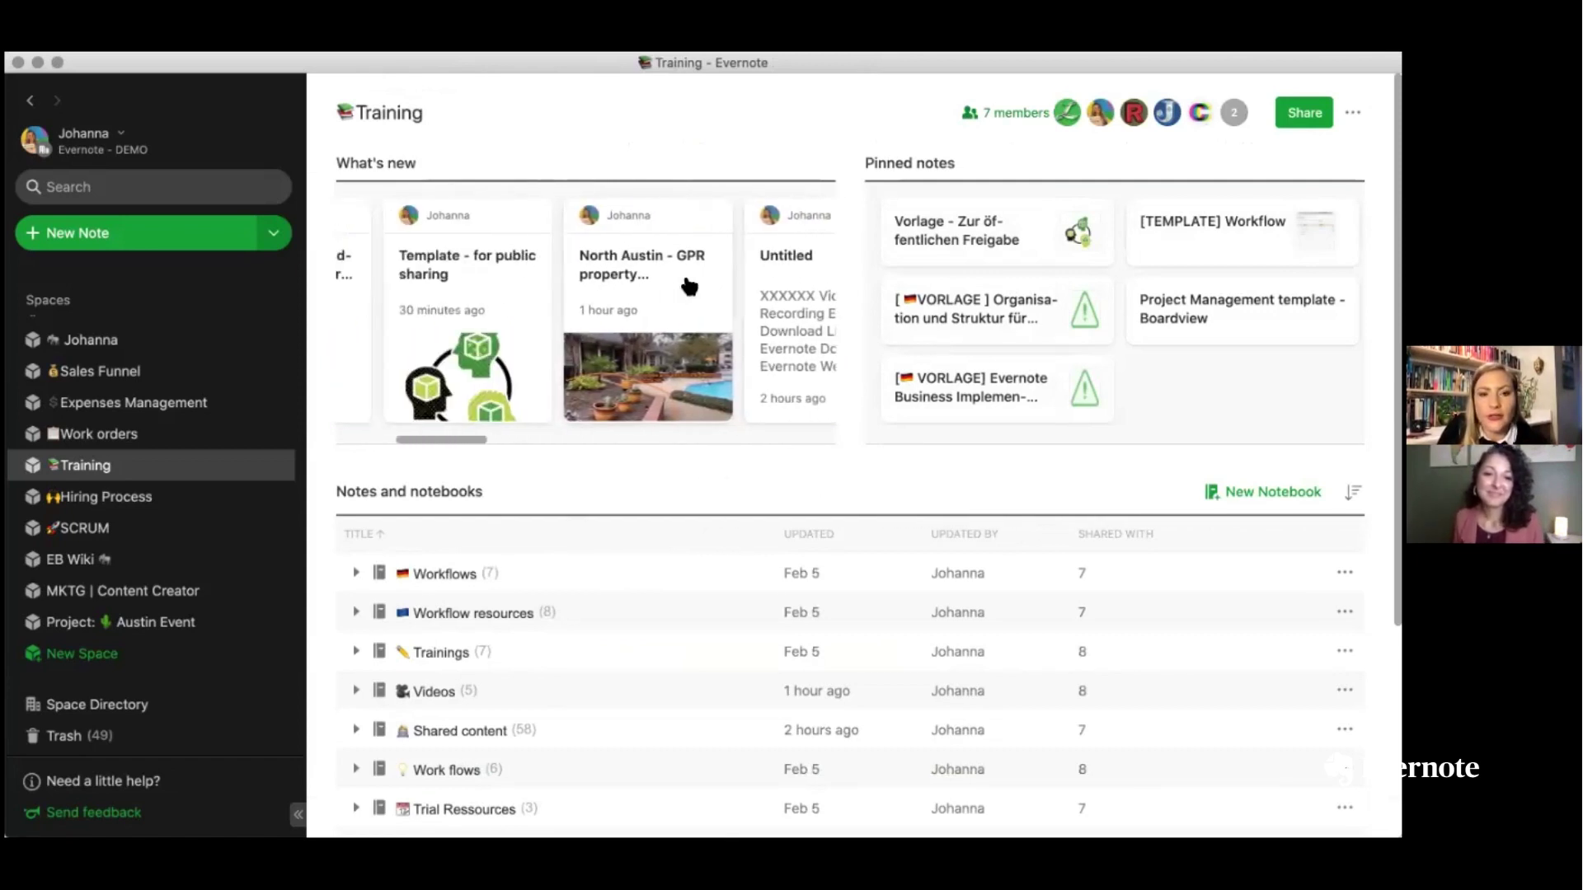
pyautogui.click(635, 268)
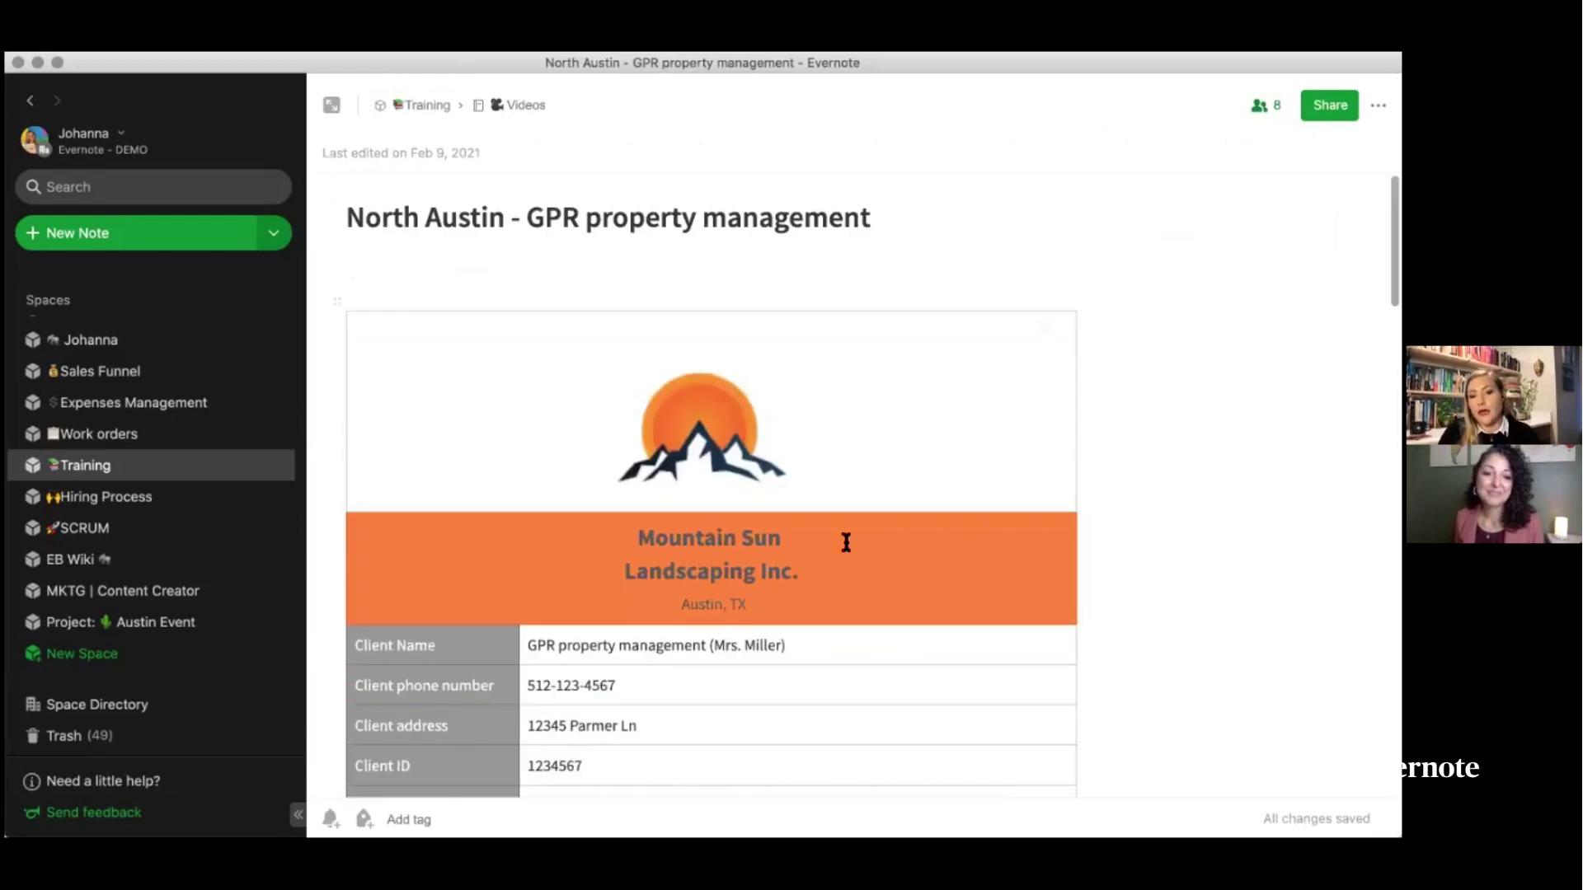
# - Examine the work order's client information, order type, order details, work description and first on-site walk thru image
pyautogui.scroll(-3, 846, 542)
pyautogui.scroll(3, 846, 542)
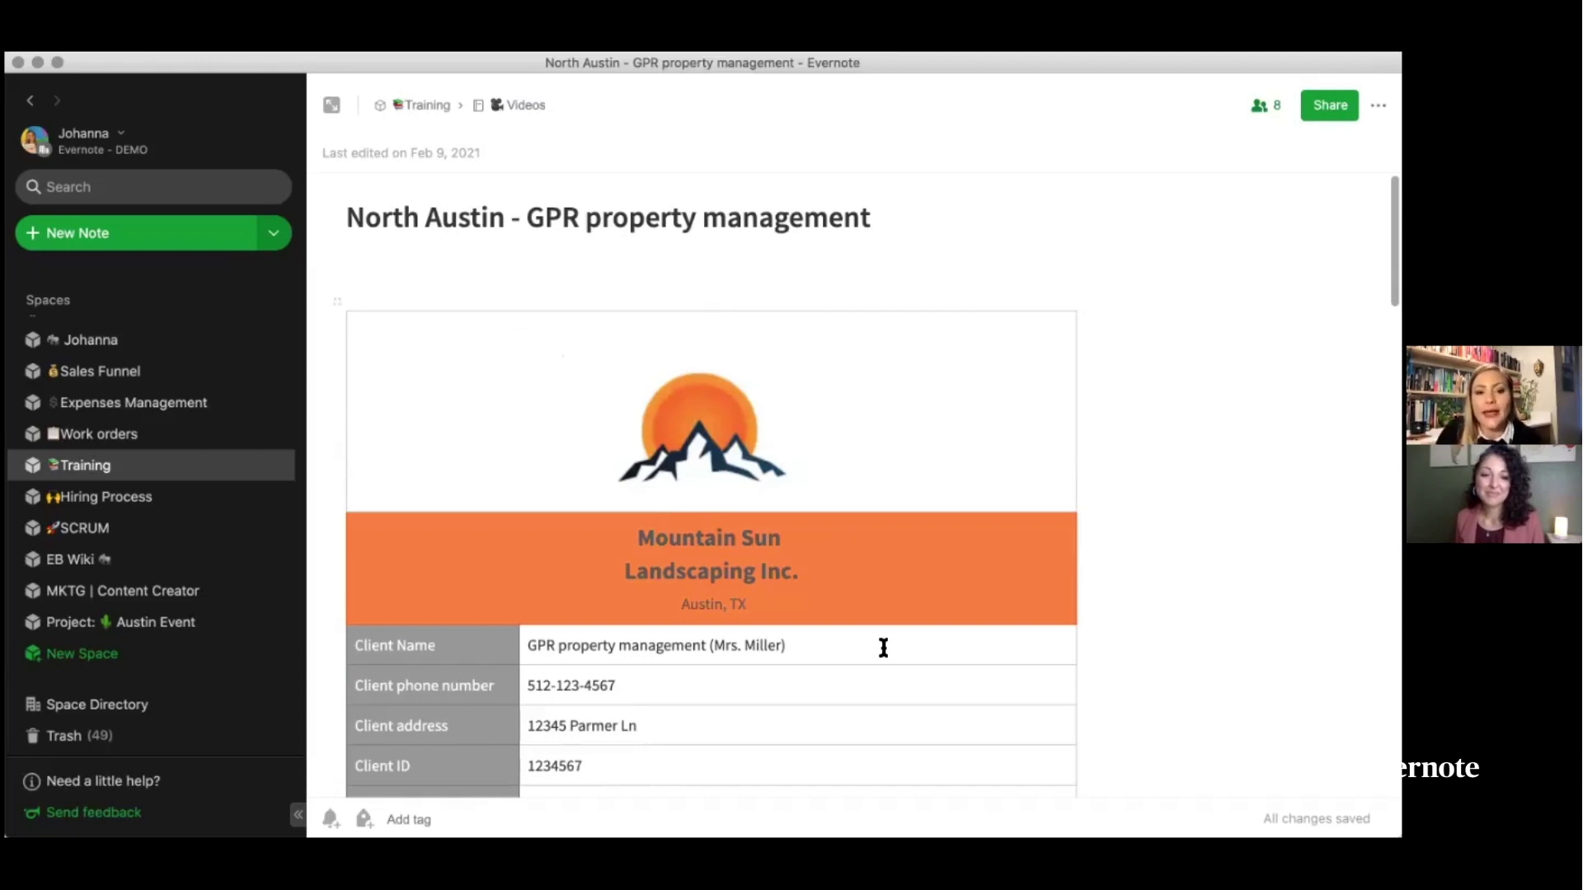
pyautogui.scroll(-2, 883, 648)
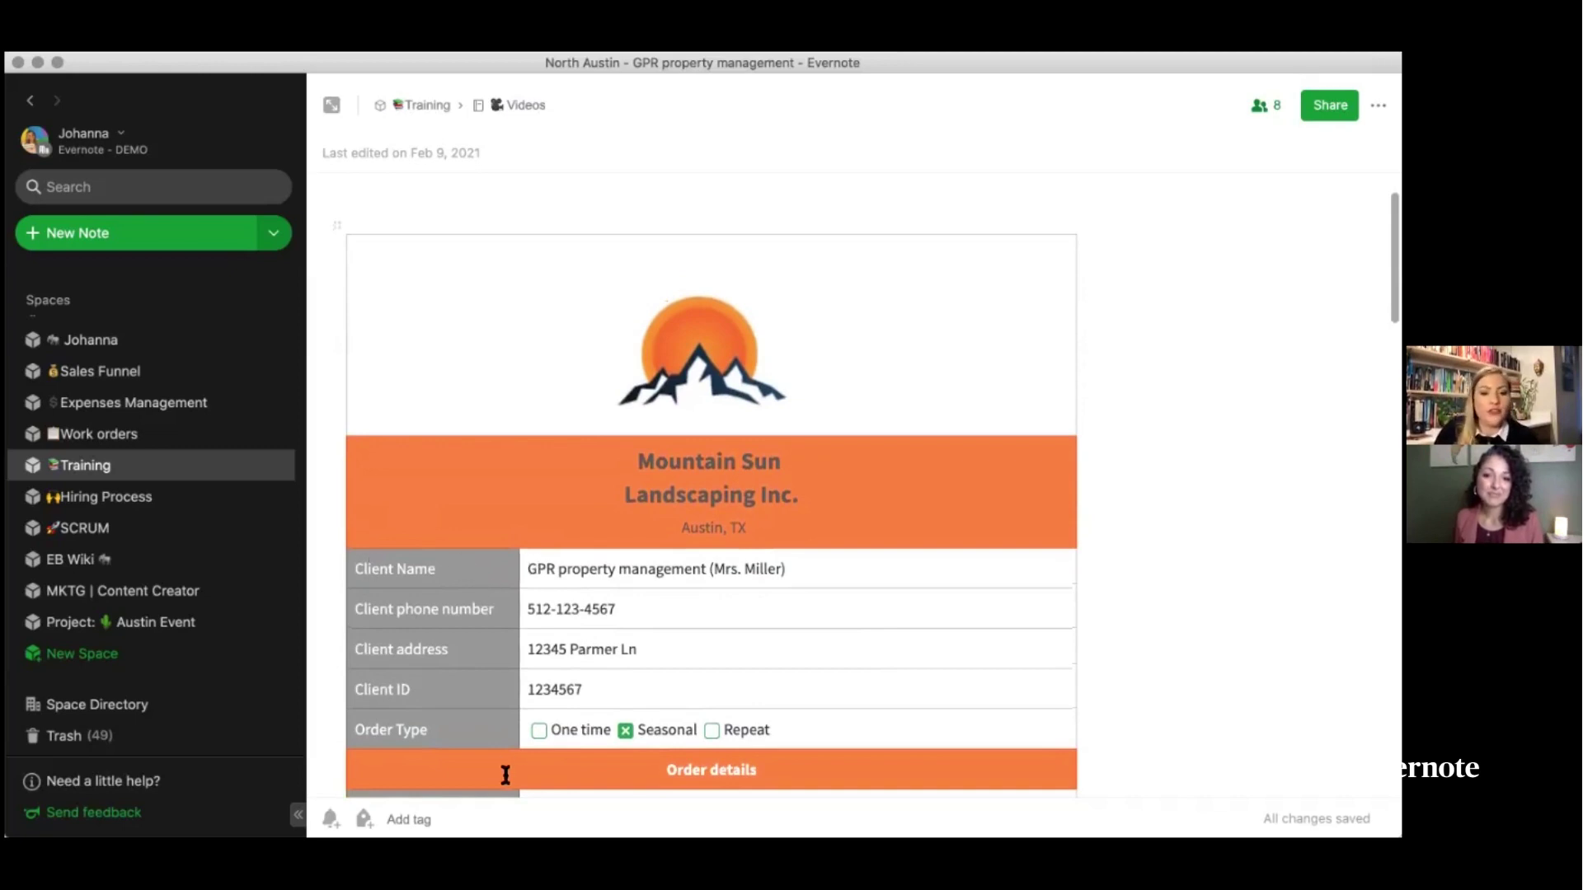
pyautogui.scroll(-5, 470, 724)
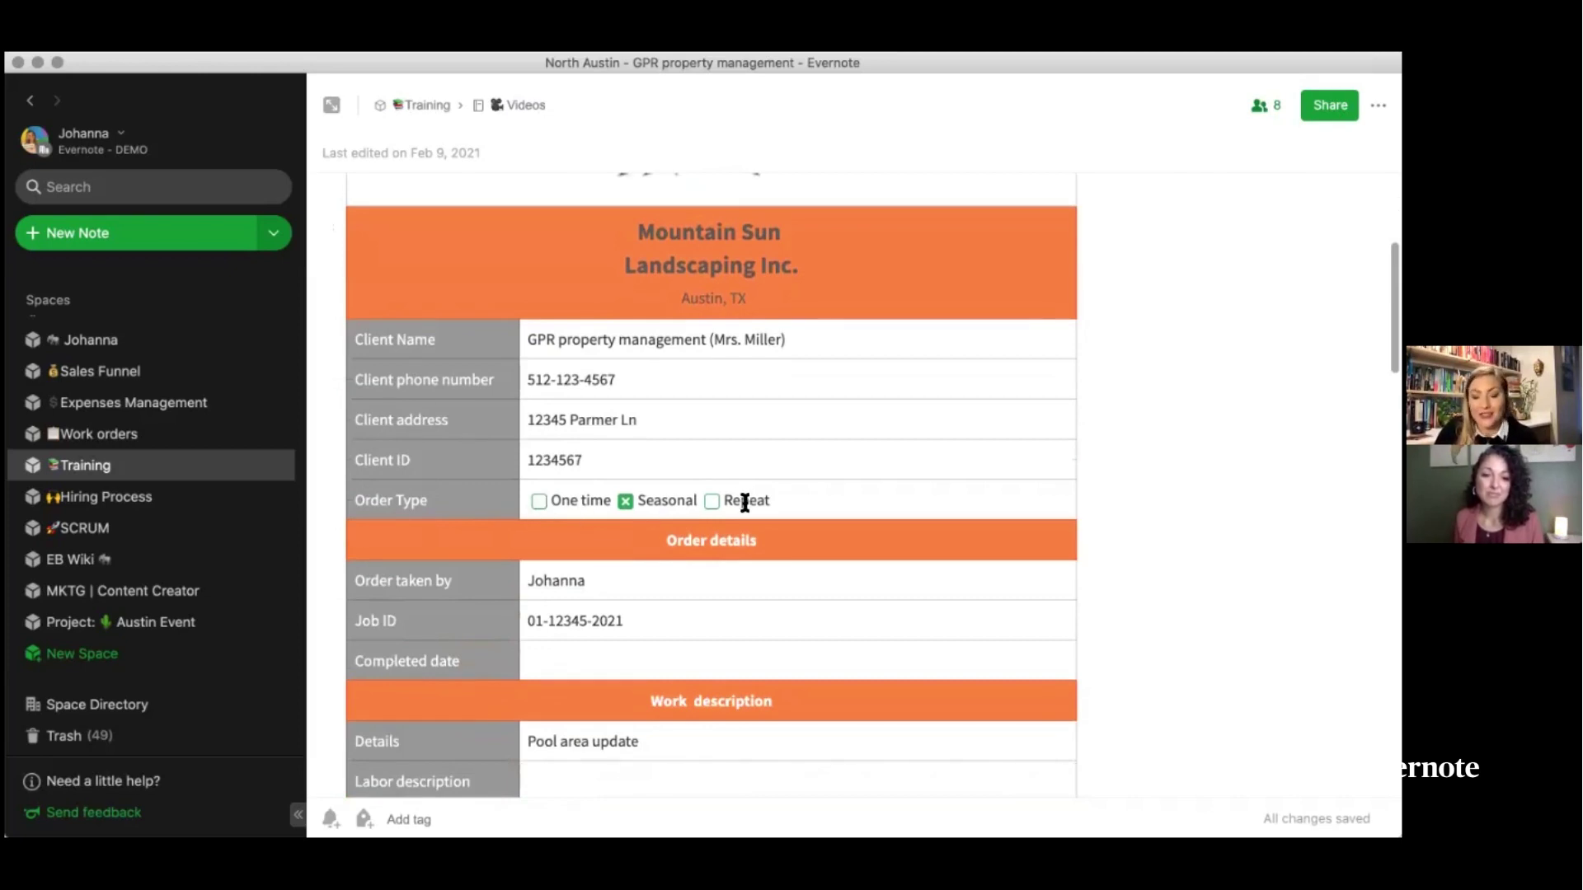
pyautogui.scroll(-10, 760, 680)
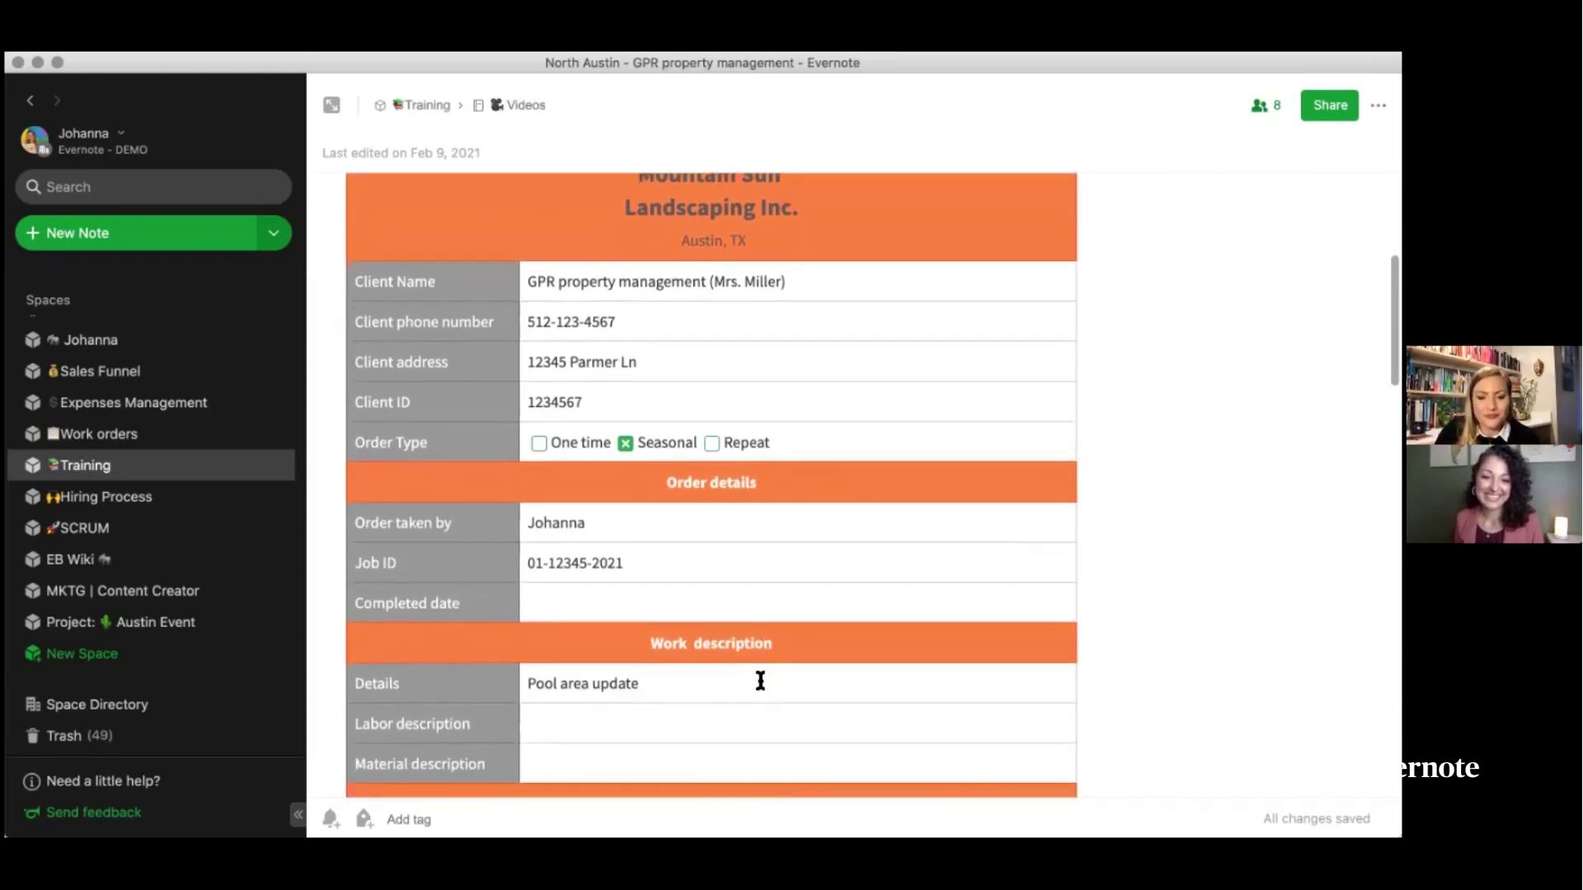
pyautogui.scroll(3, 760, 684)
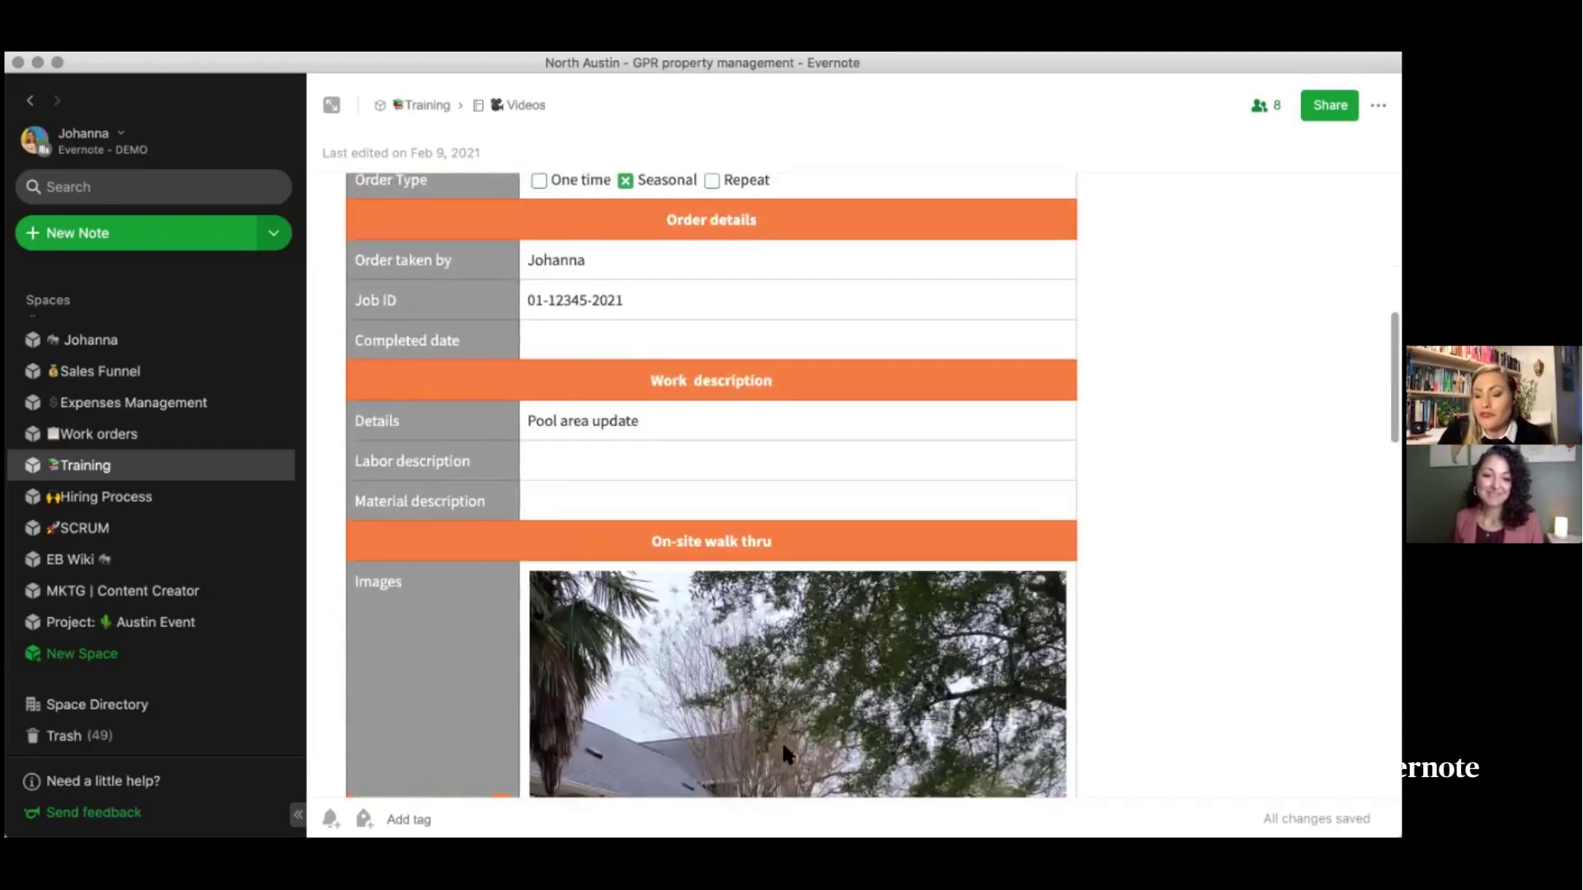
pyautogui.scroll(-5, 781, 740)
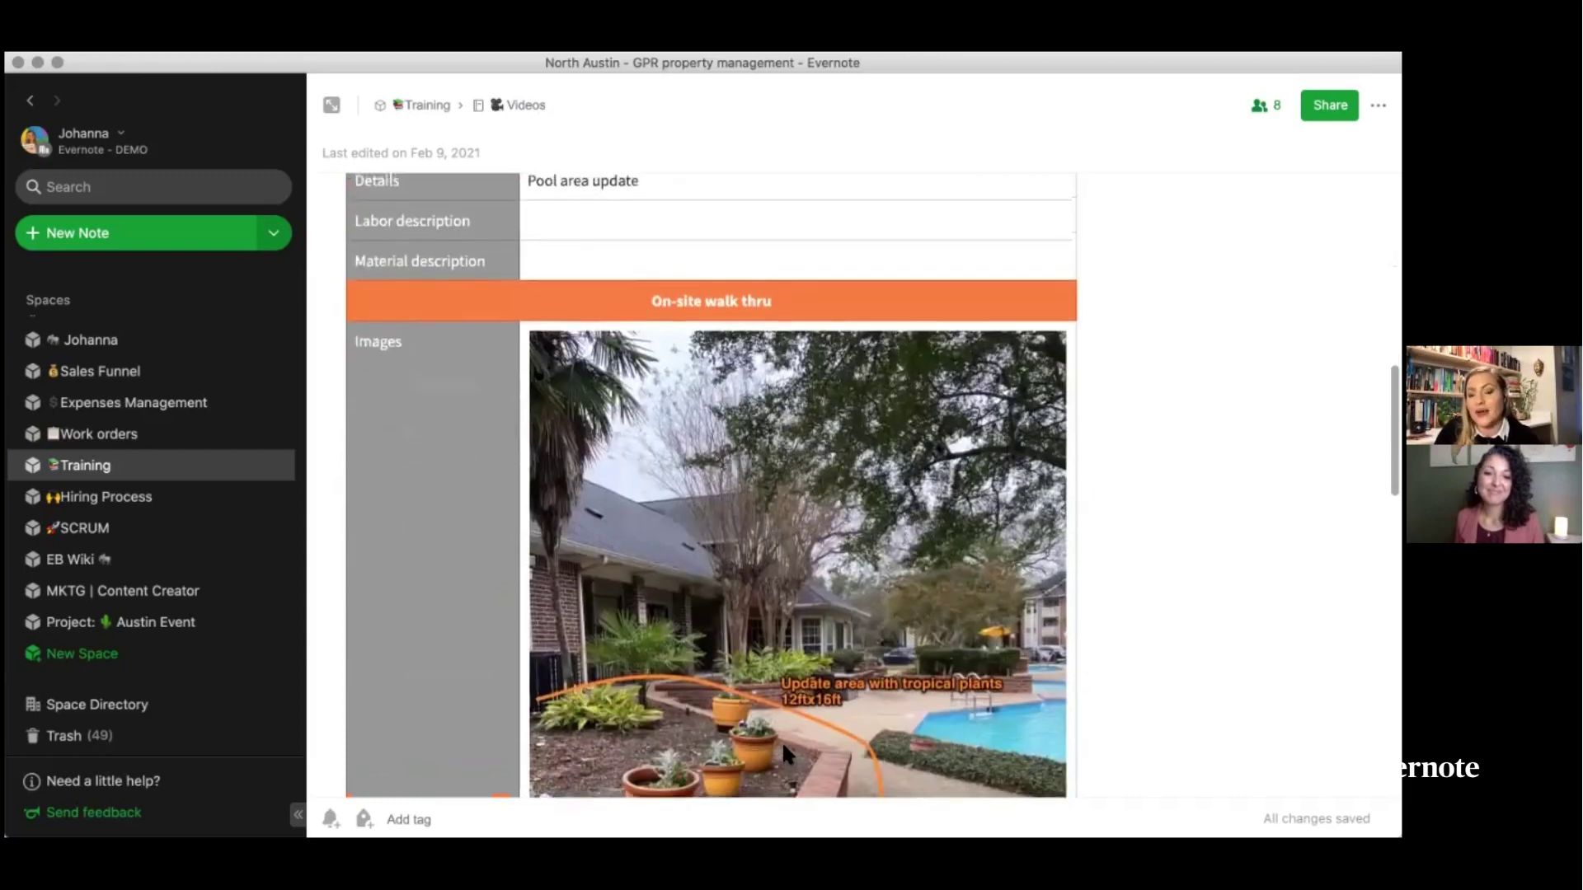
pyautogui.scroll(10, 782, 740)
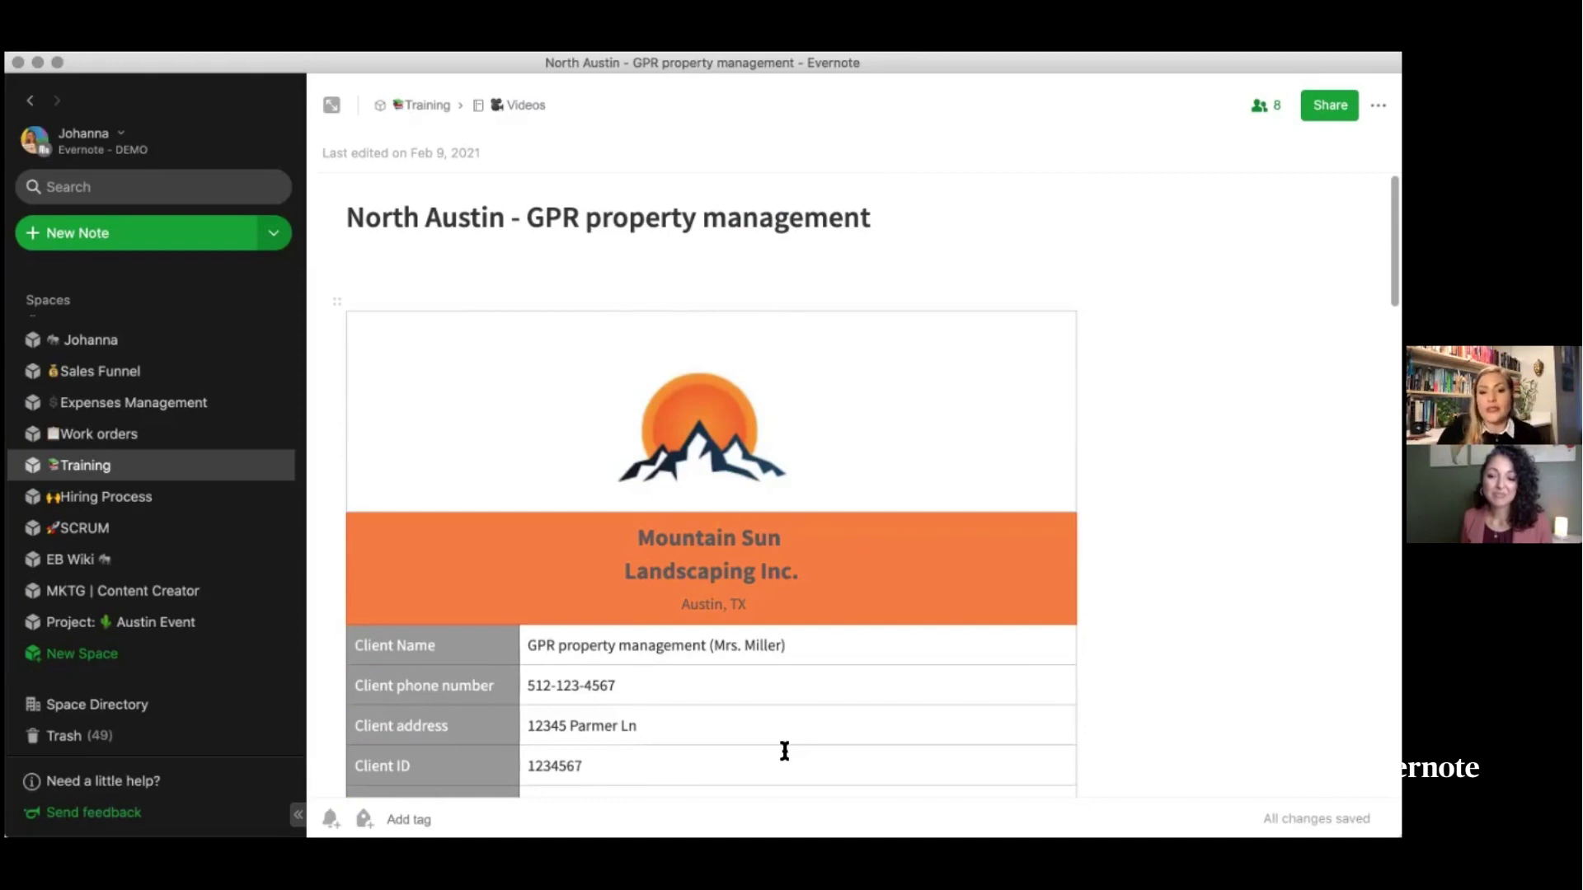
pyautogui.scroll(-5, 827, 705)
pyautogui.scroll(-7, 826, 705)
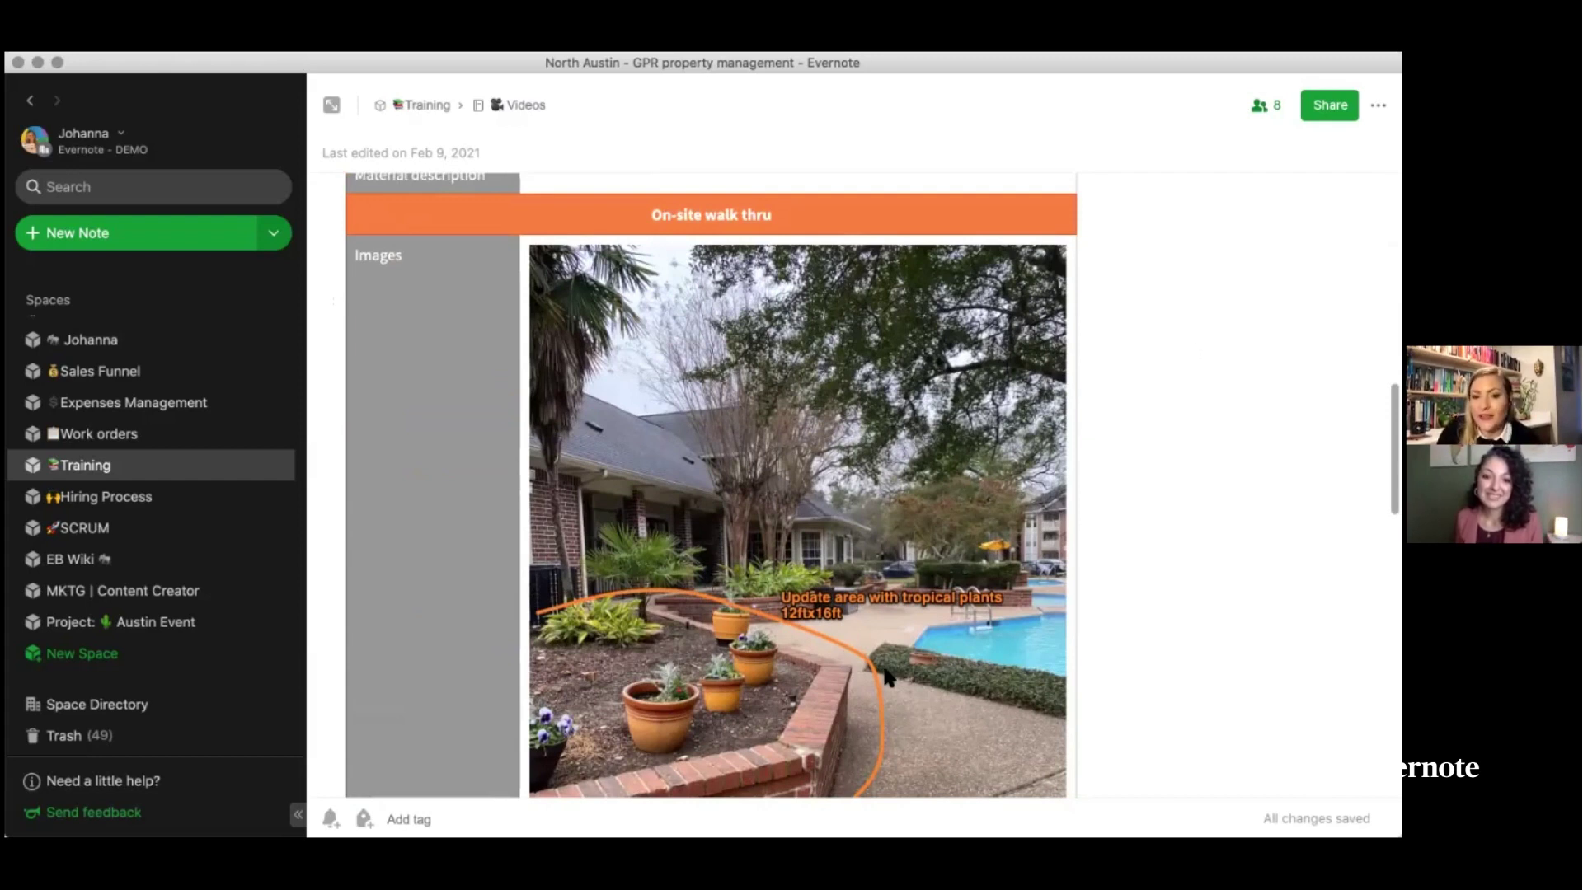
pyautogui.scroll(-3, 887, 678)
pyautogui.scroll(2, 884, 667)
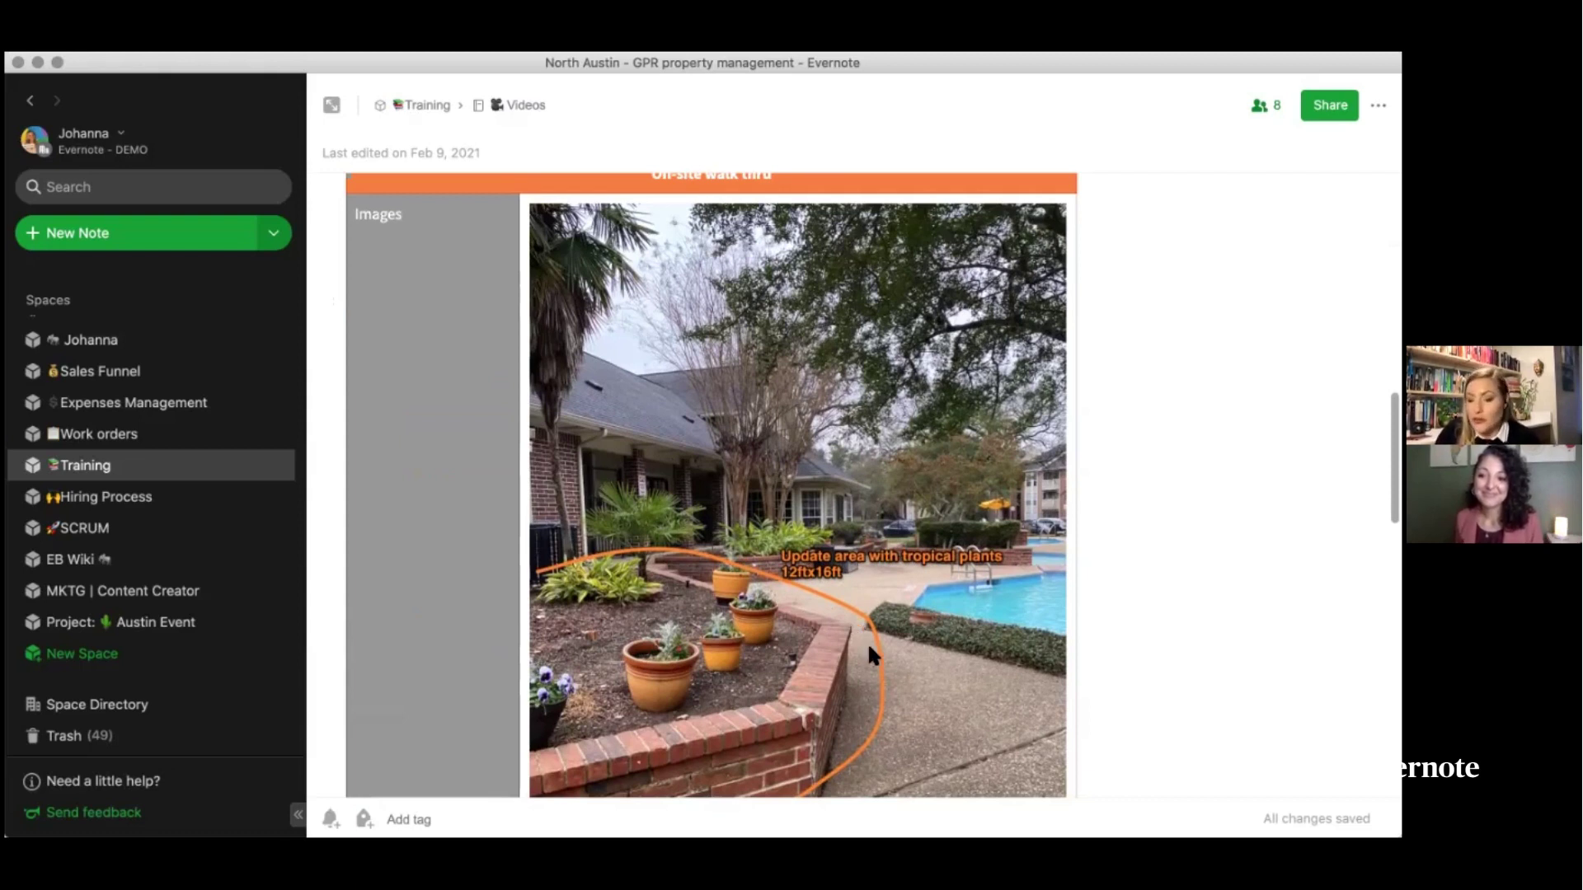
# - View the first on-site walk thru image enlarged, close the preview and open the image for annotation
pyautogui.click(870, 610)
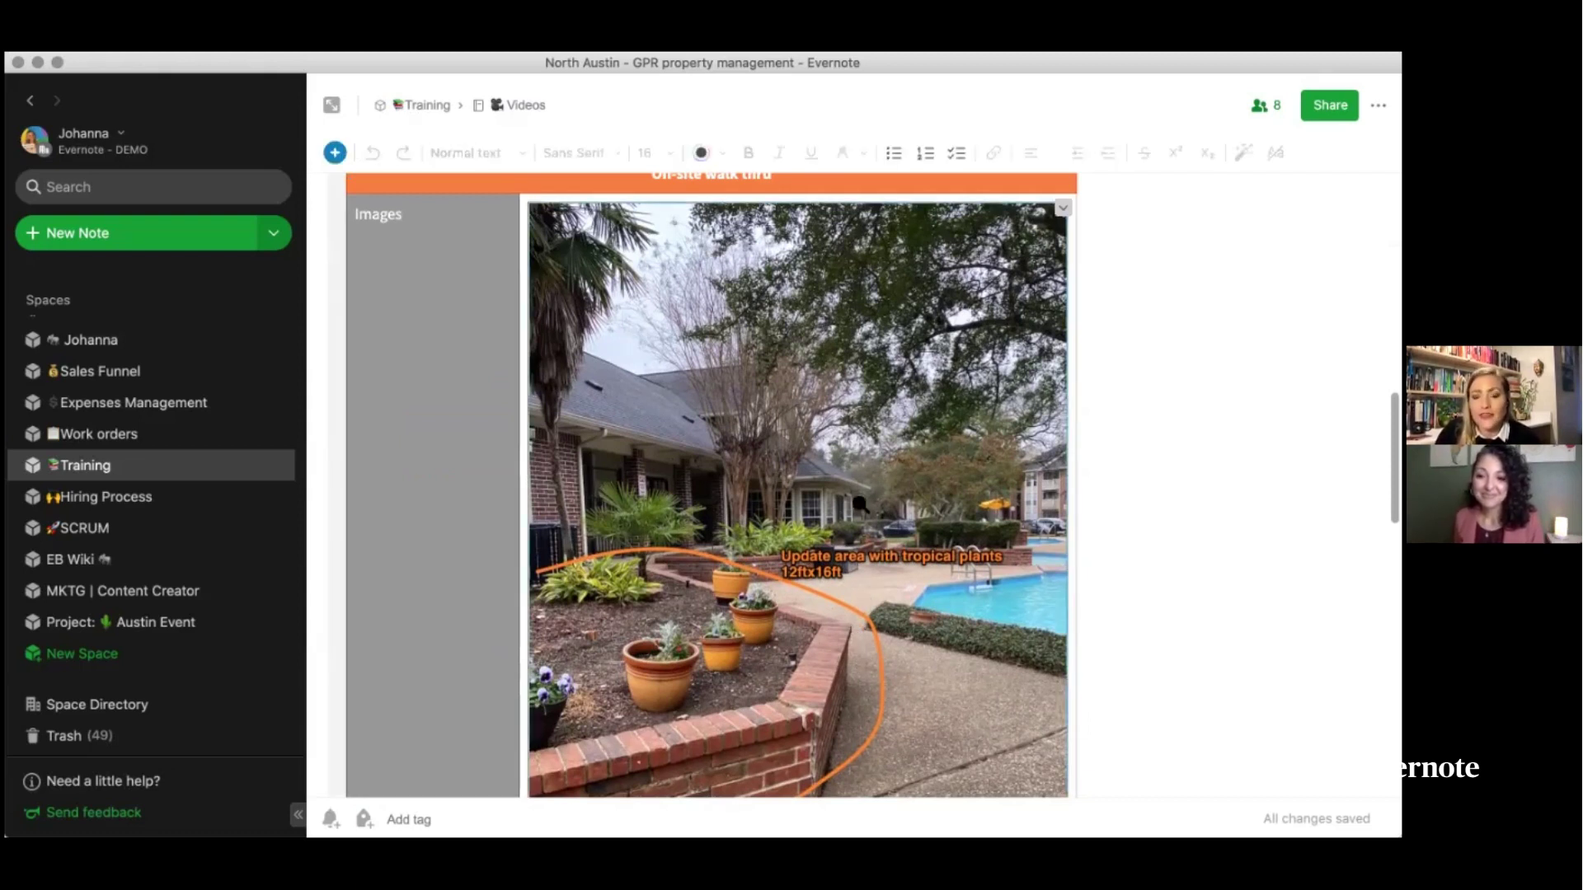
pyautogui.click(858, 474)
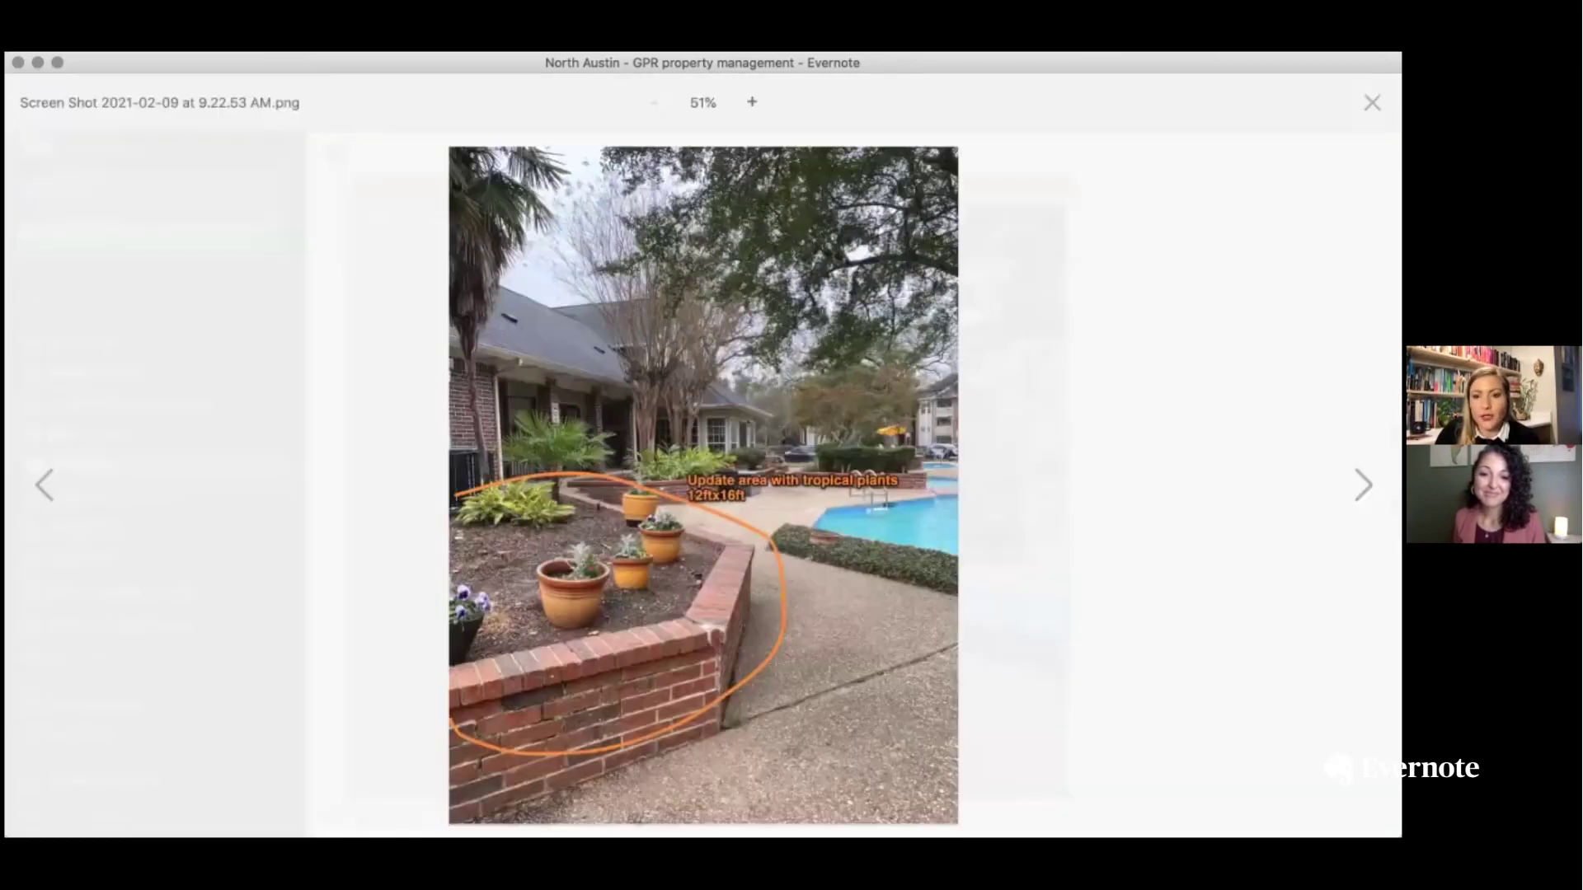
pyautogui.press('Escape')
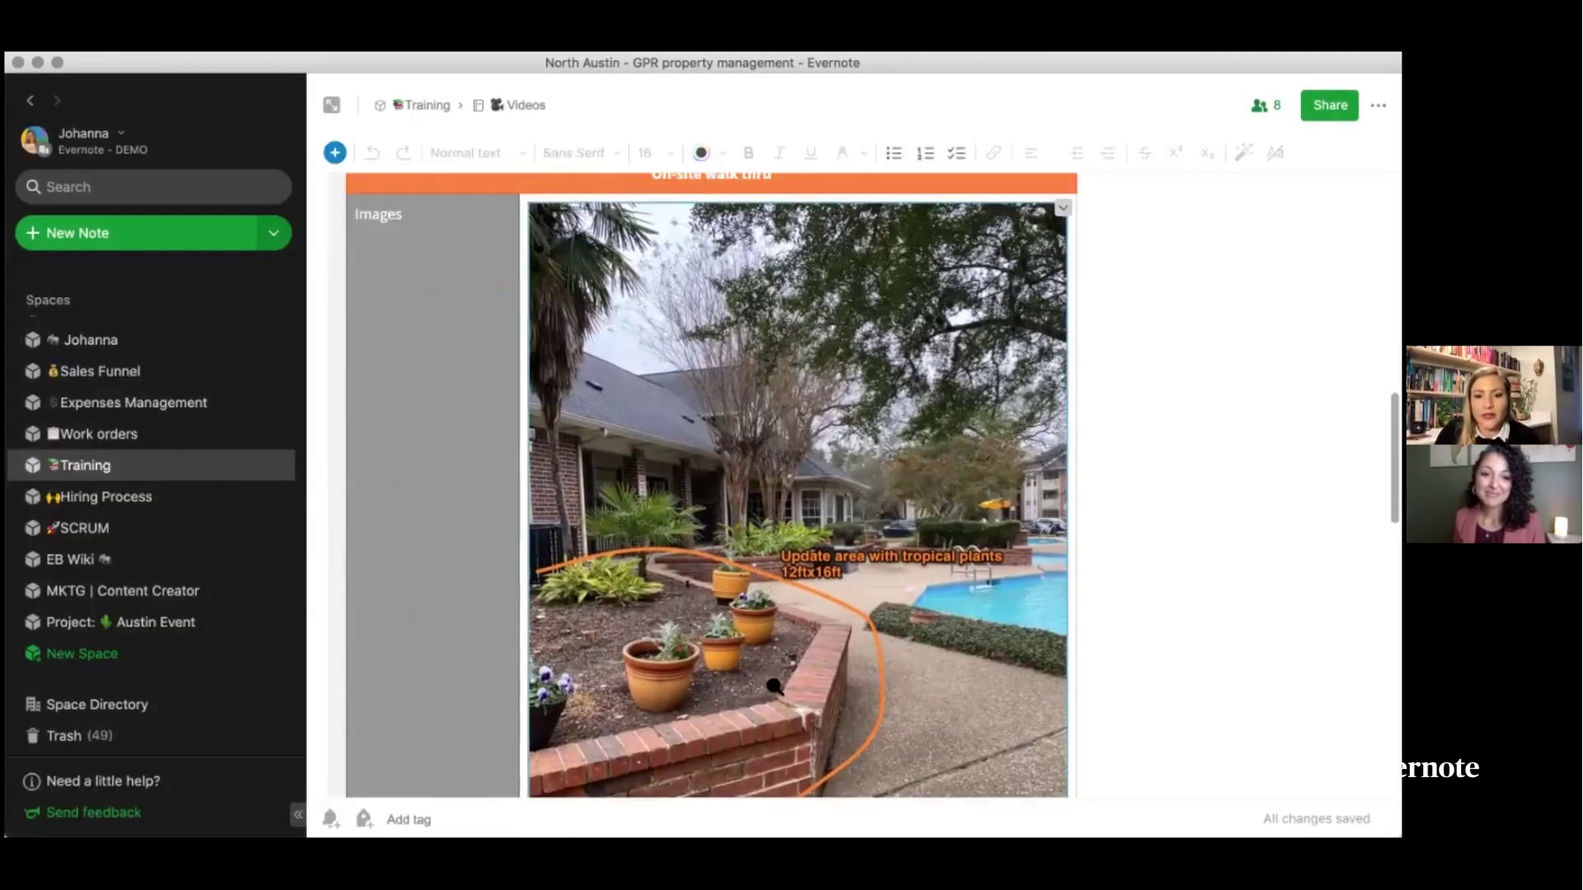
pyautogui.click(807, 594)
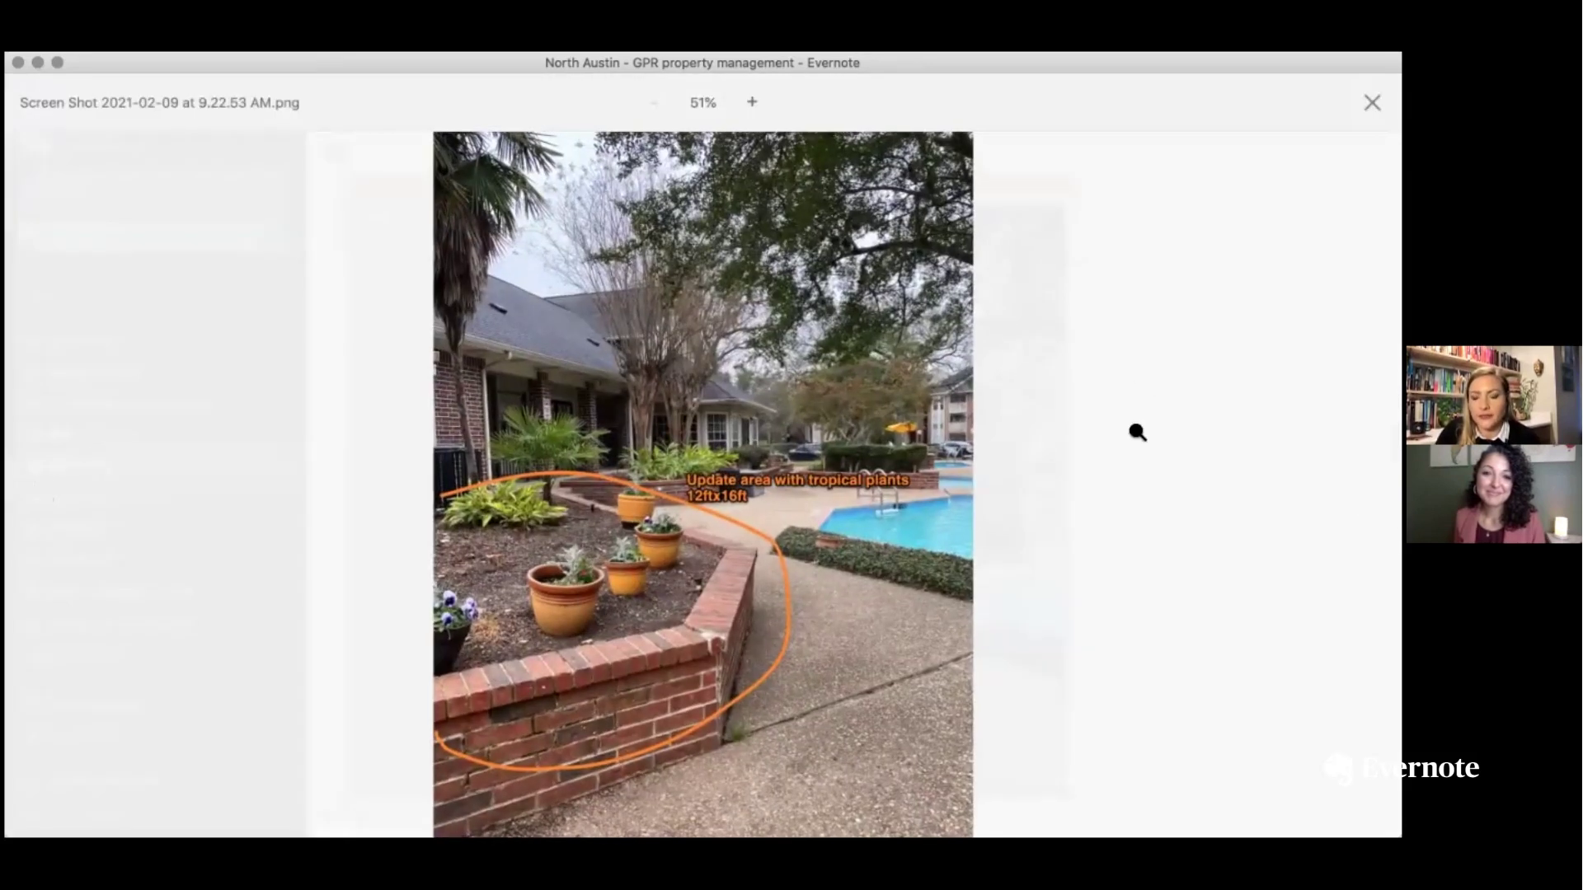
pyautogui.press('Escape')
pyautogui.scroll(-3, 1134, 432)
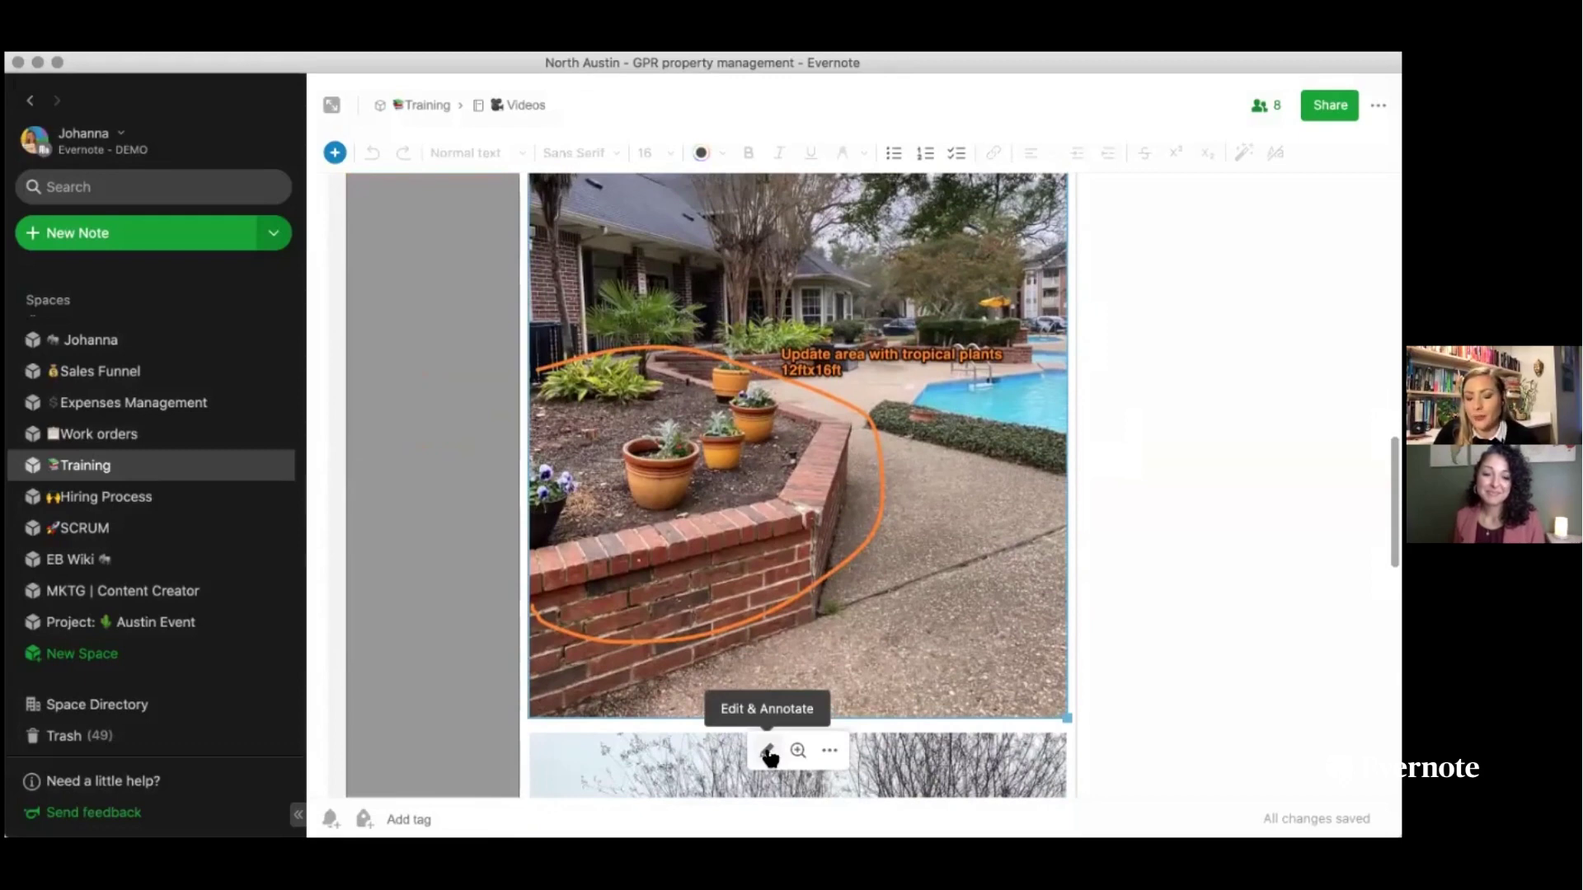
pyautogui.click(766, 752)
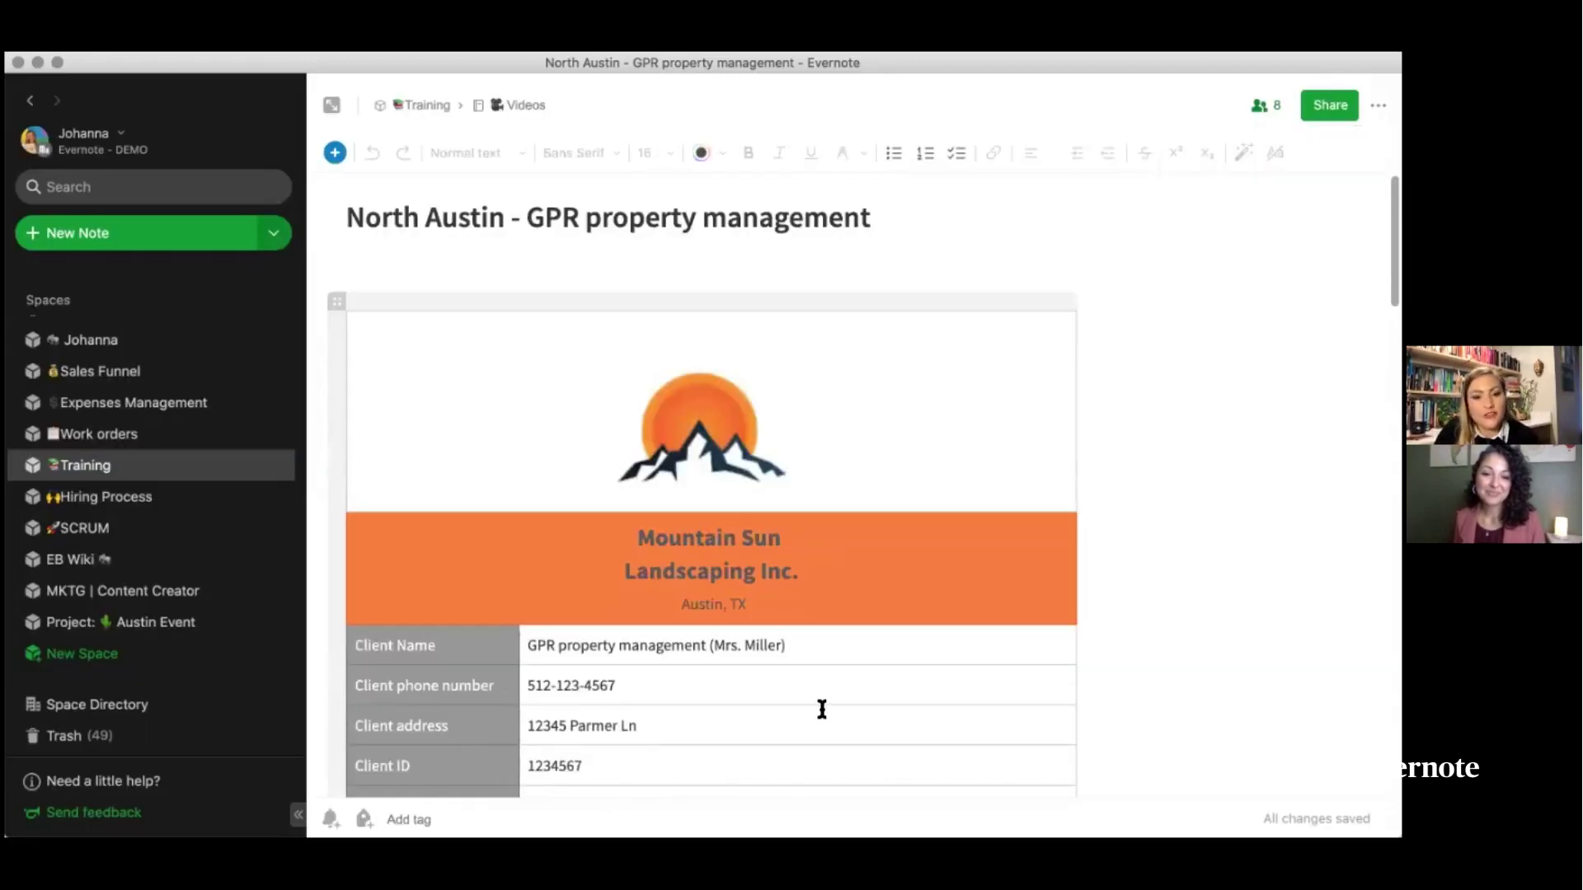
# - Examine the annotated planting instructions on both on-site walk thru images and the Progress section below them
pyautogui.scroll(-10, 820, 706)
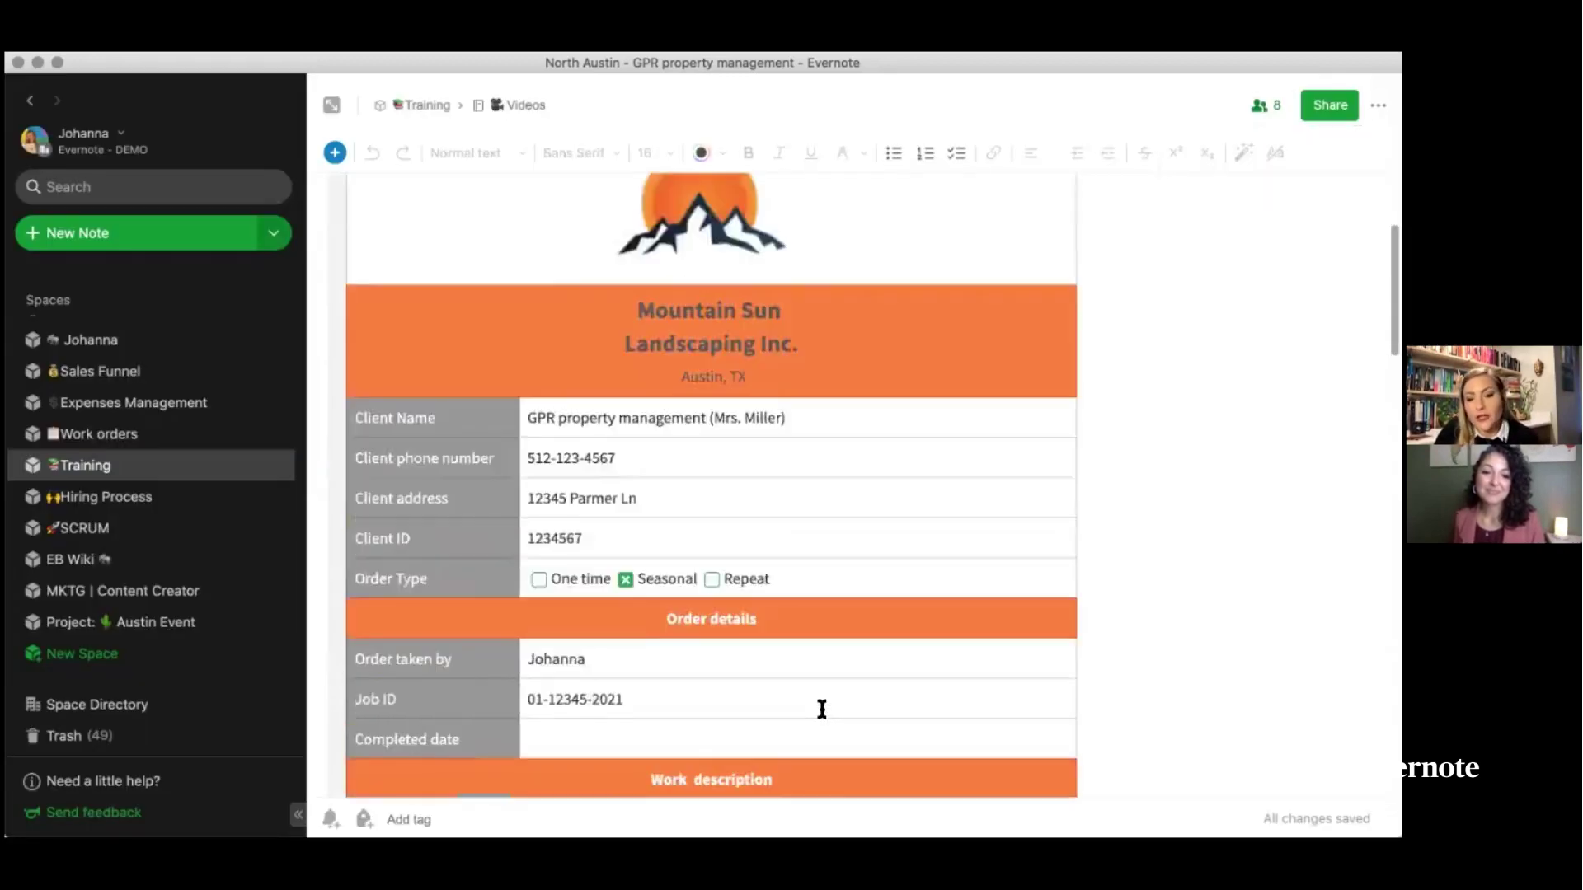
pyautogui.scroll(-5, 822, 709)
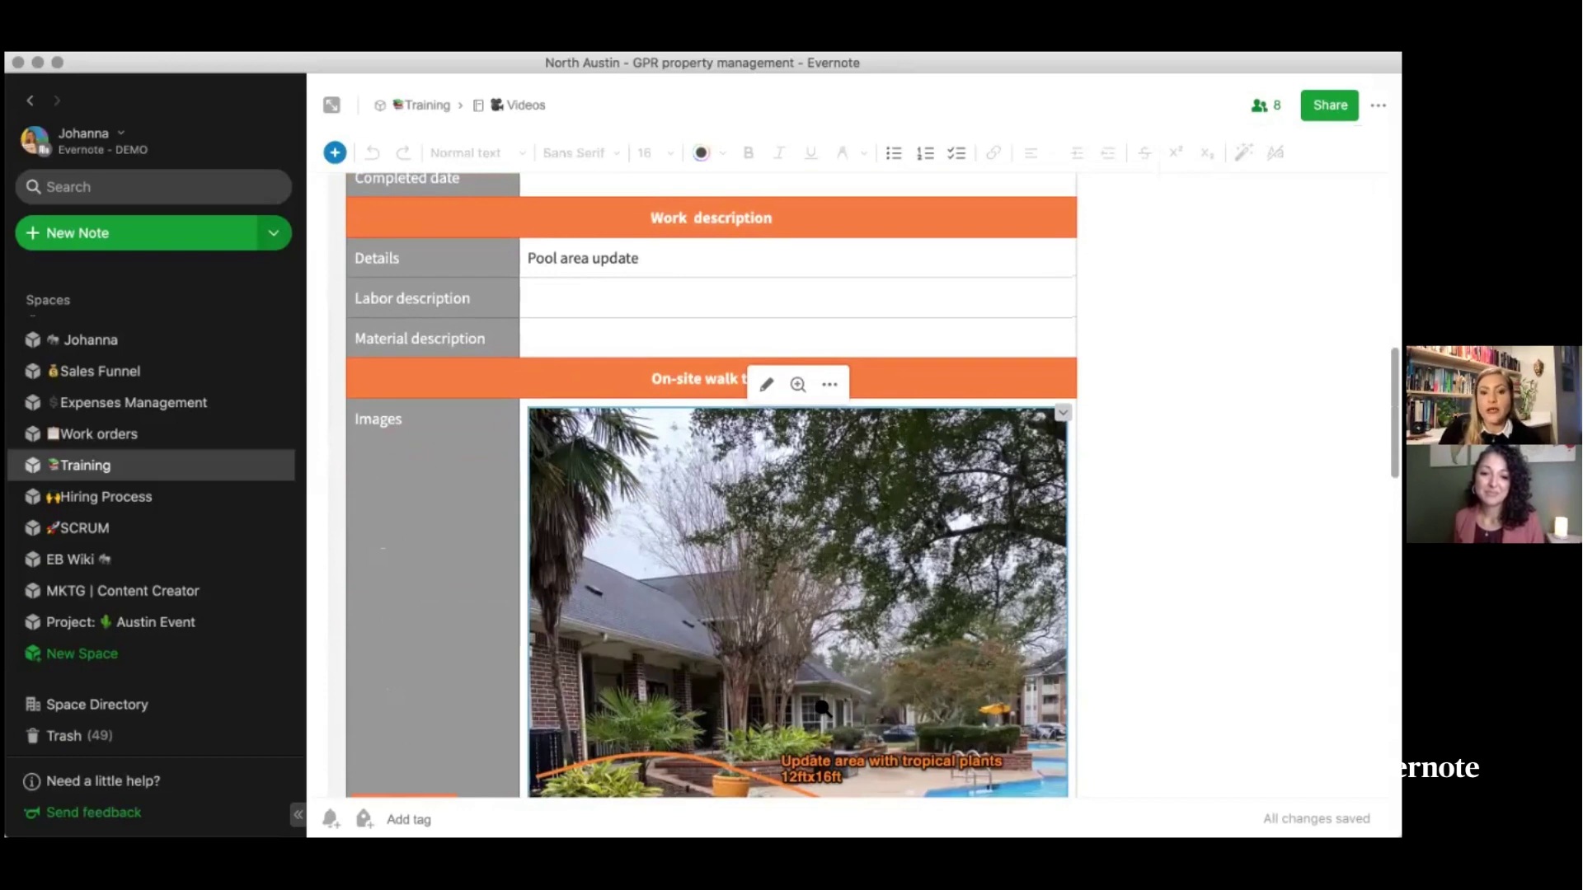
pyautogui.scroll(-4, 965, 759)
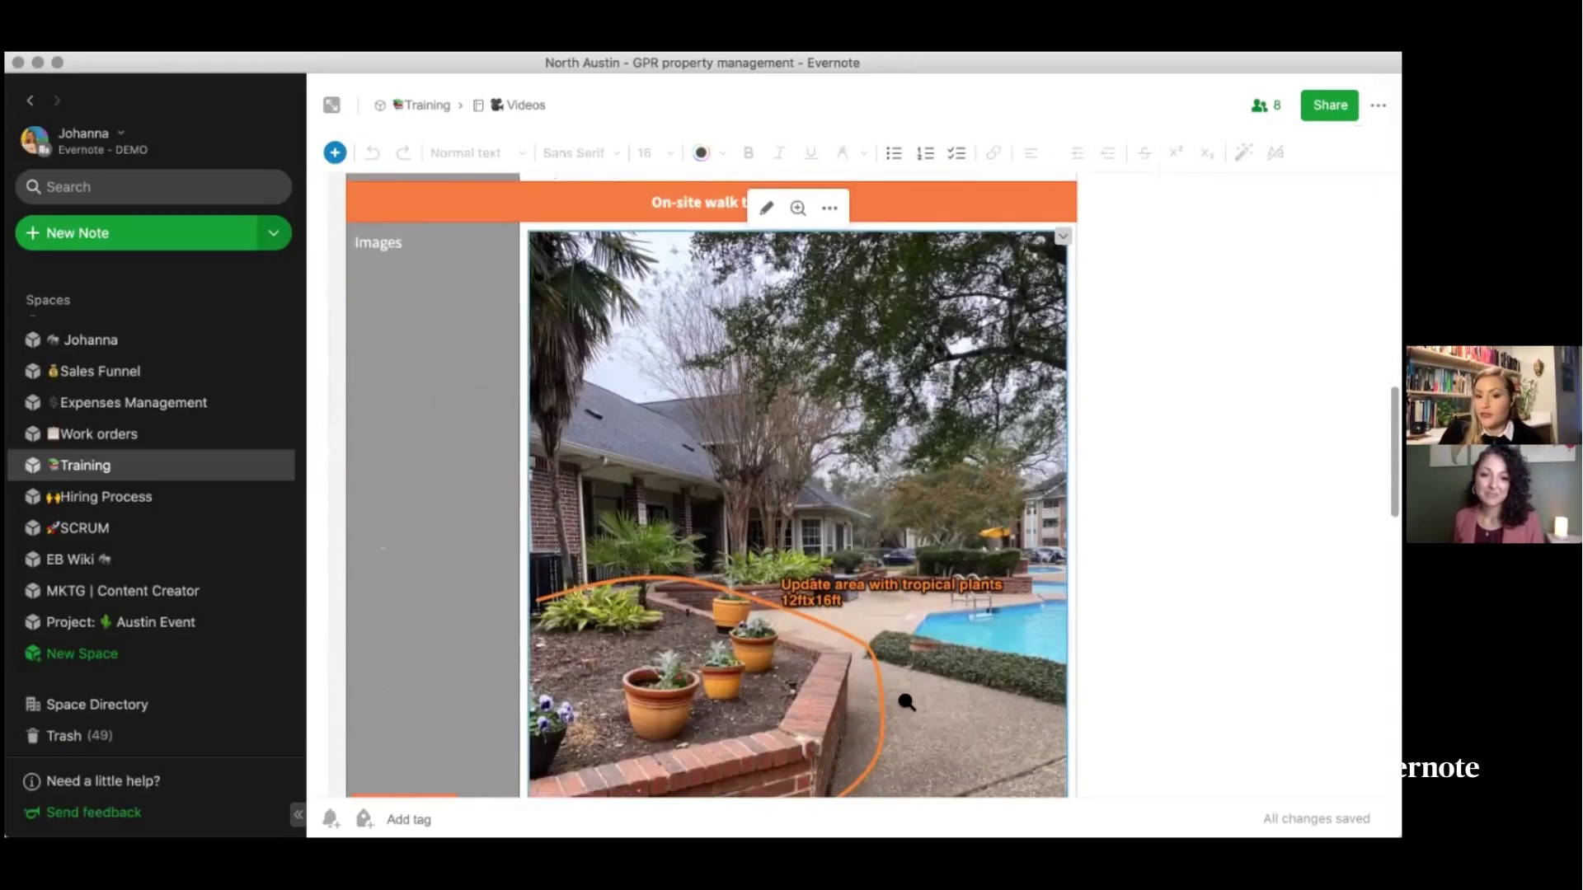
pyautogui.scroll(-3, 907, 701)
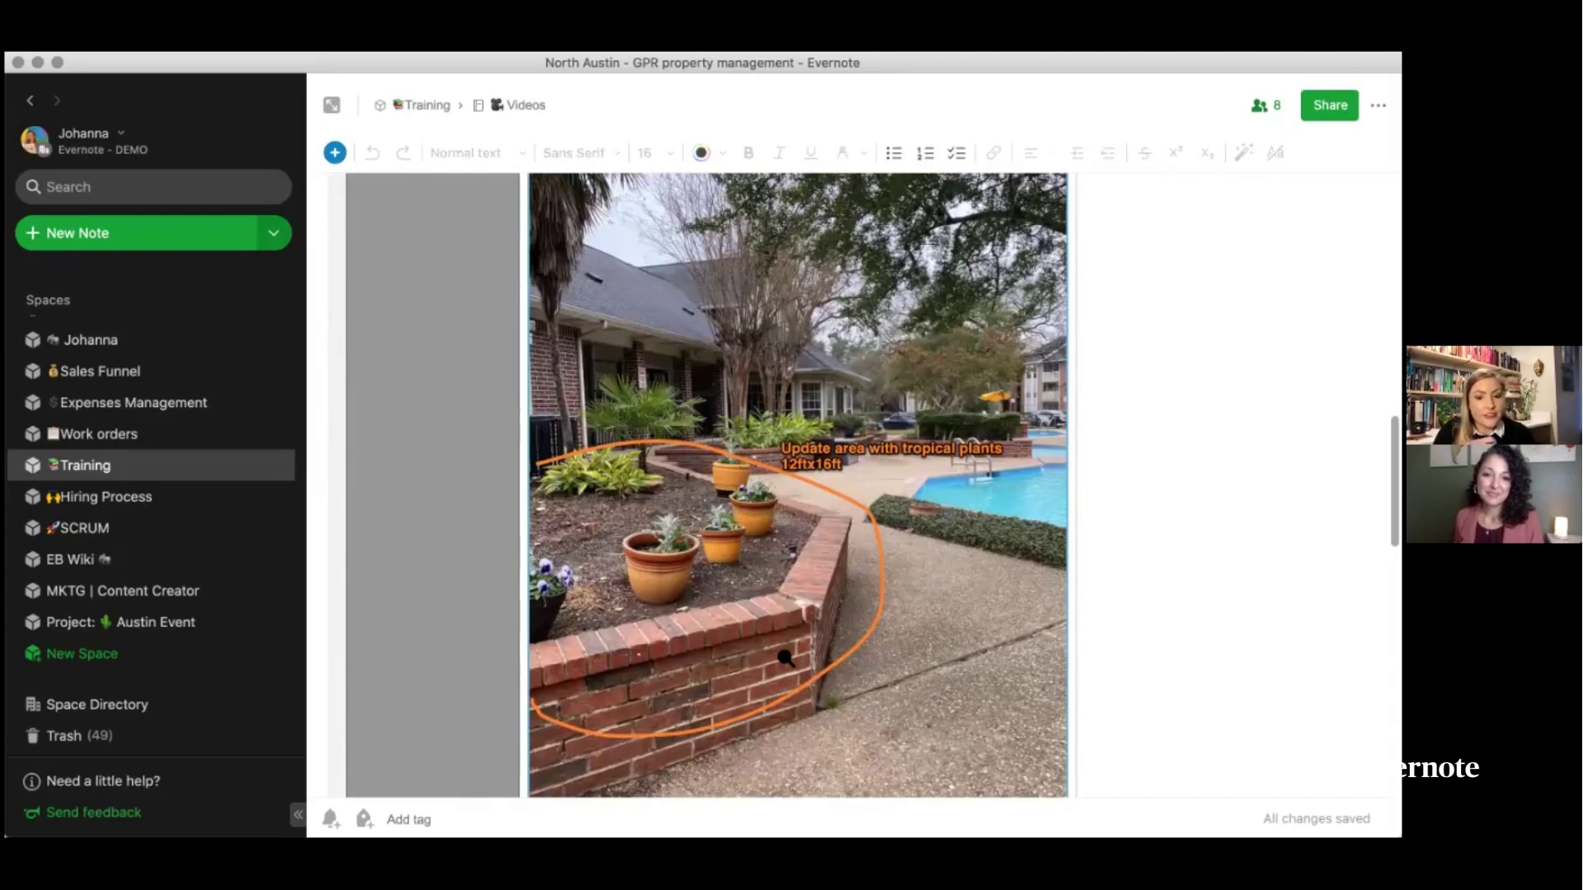
pyautogui.scroll(-15, 889, 710)
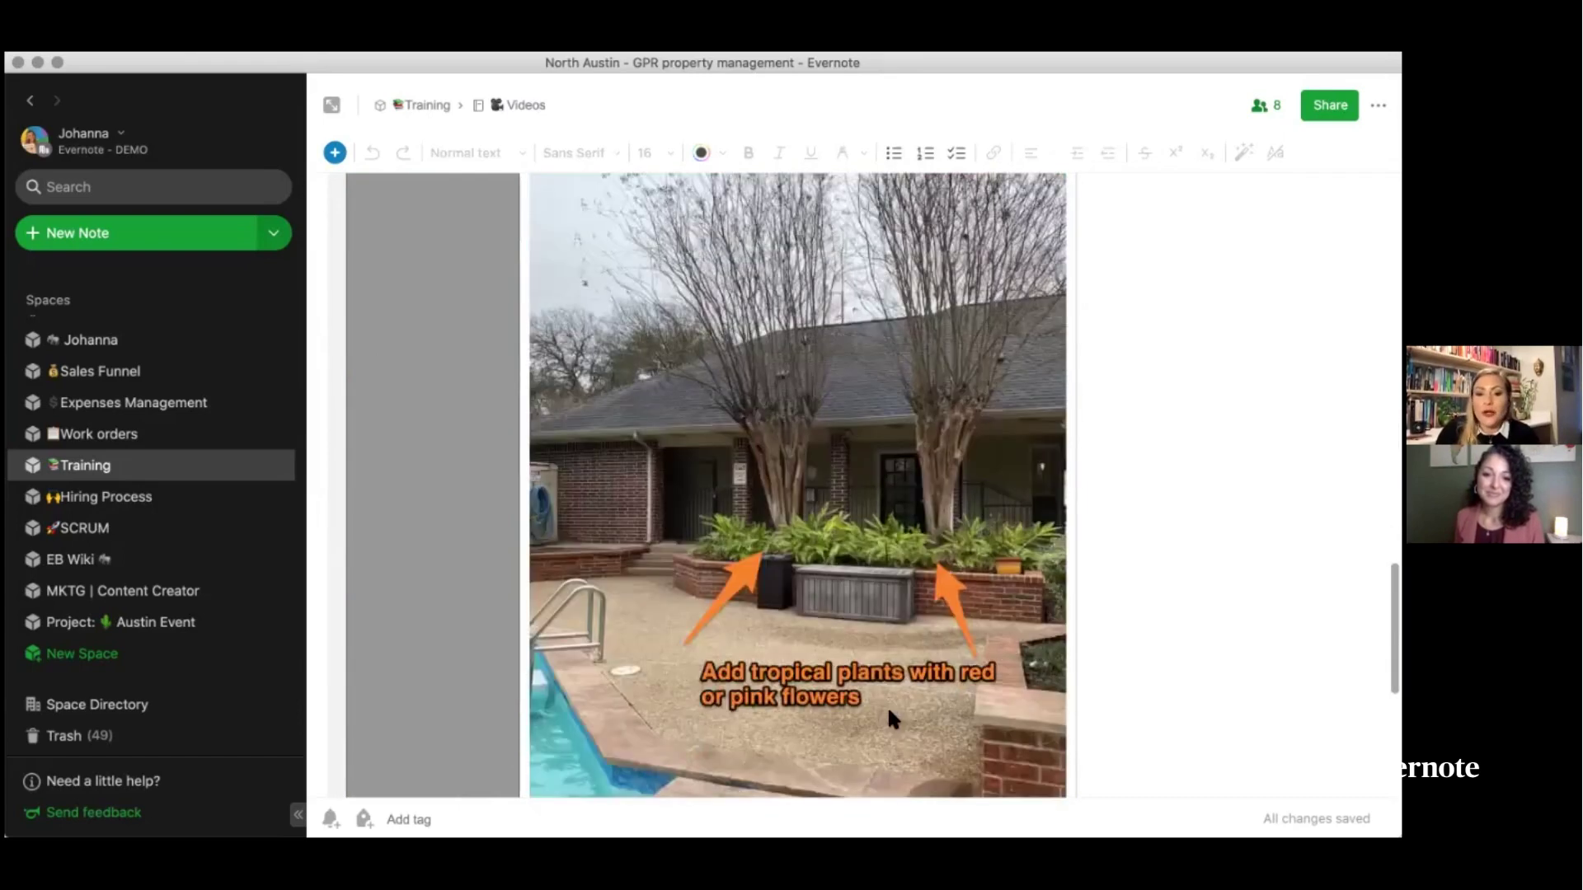
pyautogui.scroll(-3, 888, 711)
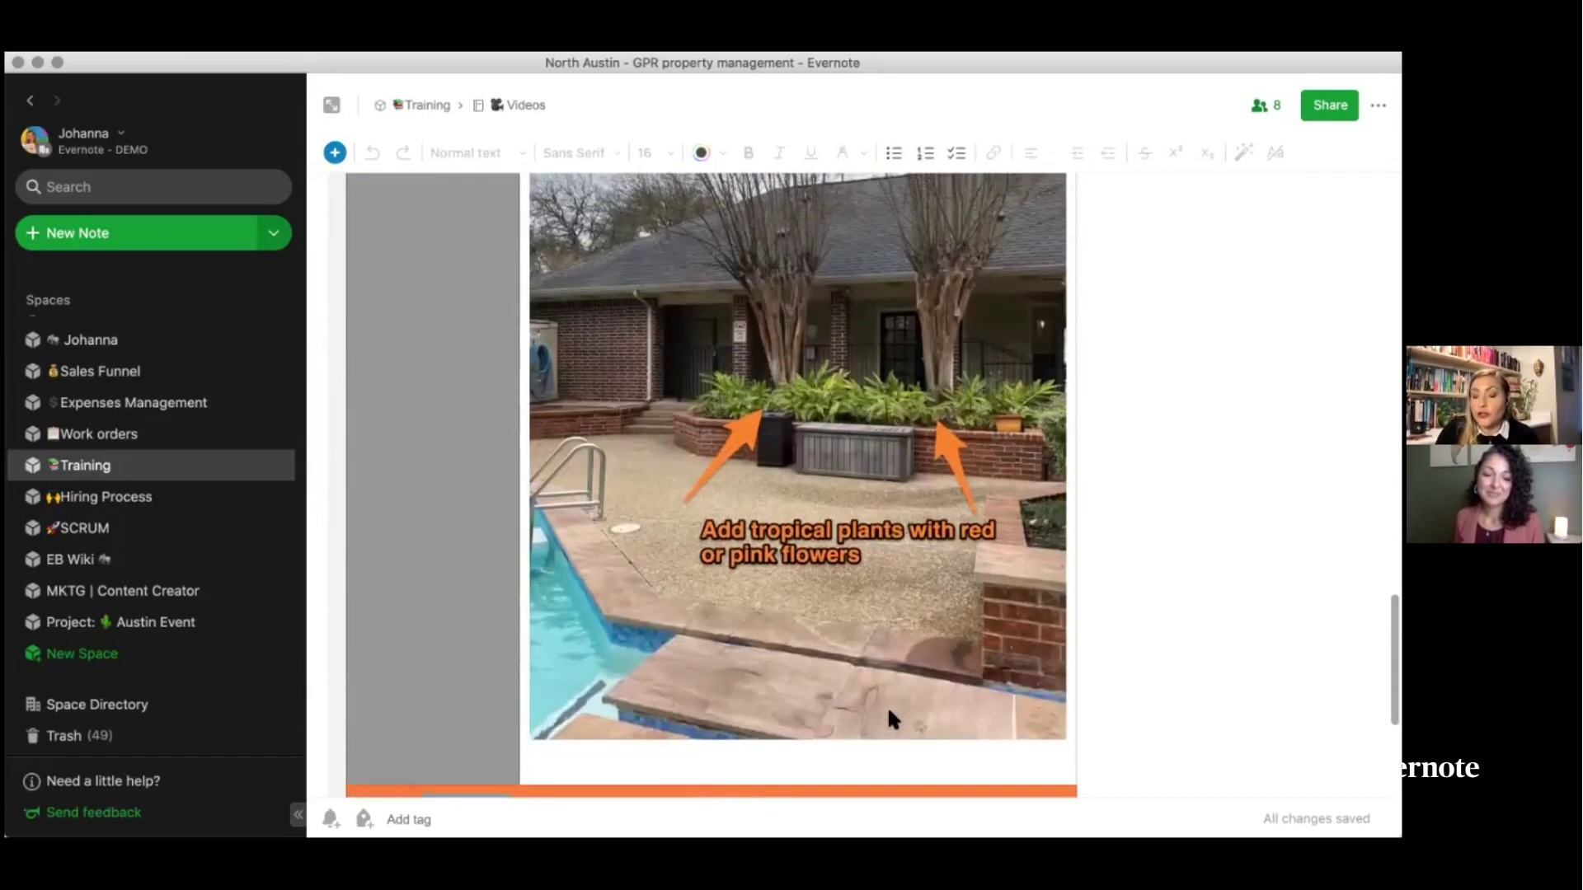
pyautogui.scroll(-2, 889, 712)
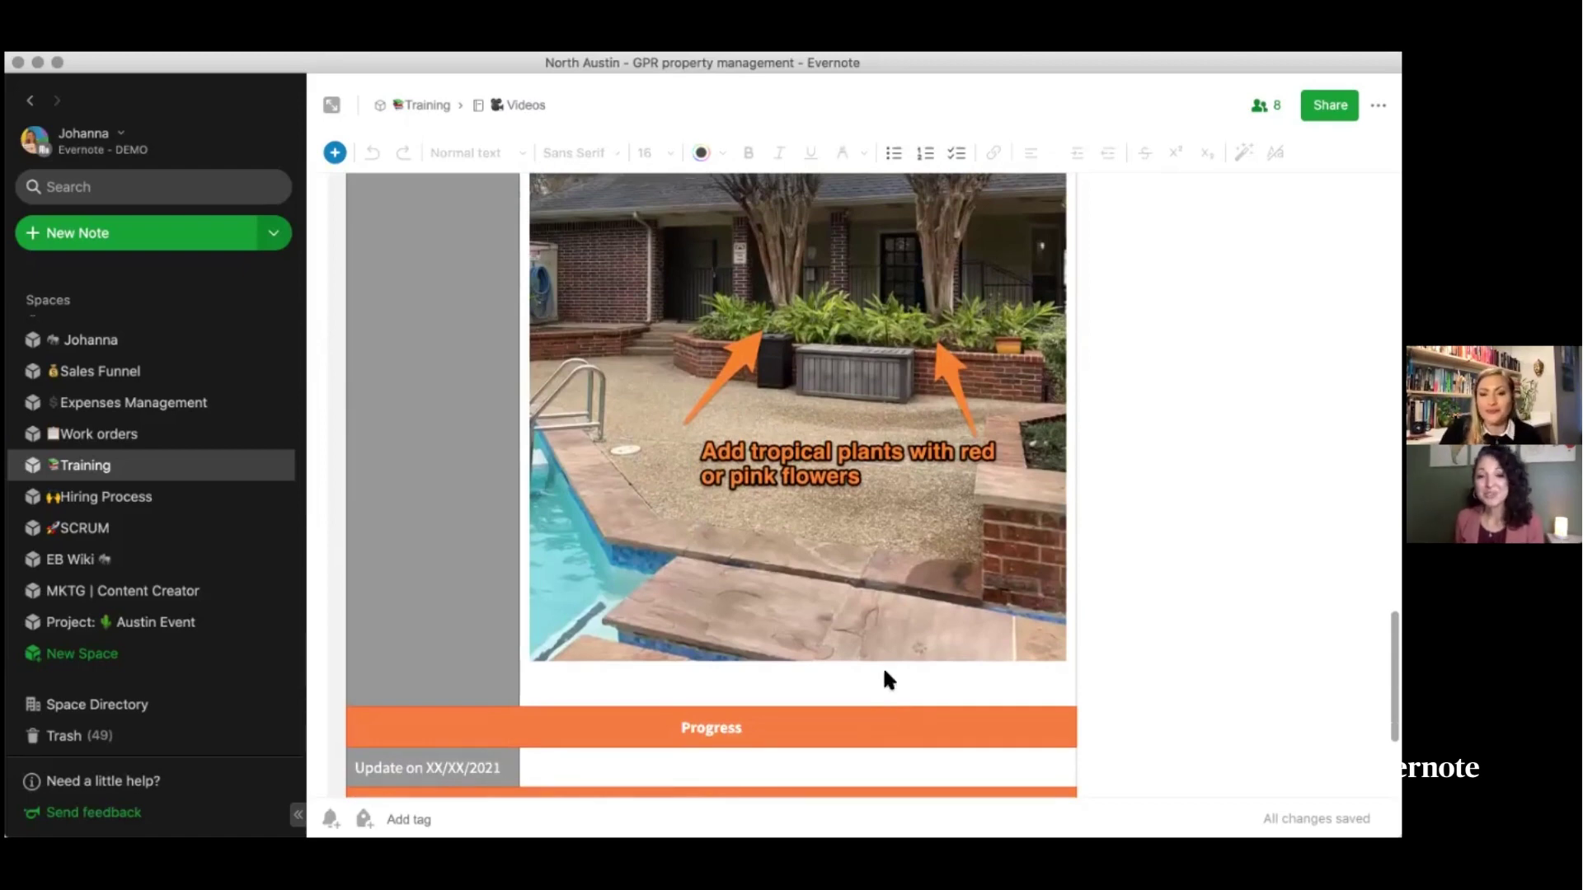
pyautogui.scroll(5, 813, 484)
pyautogui.scroll(10, 812, 483)
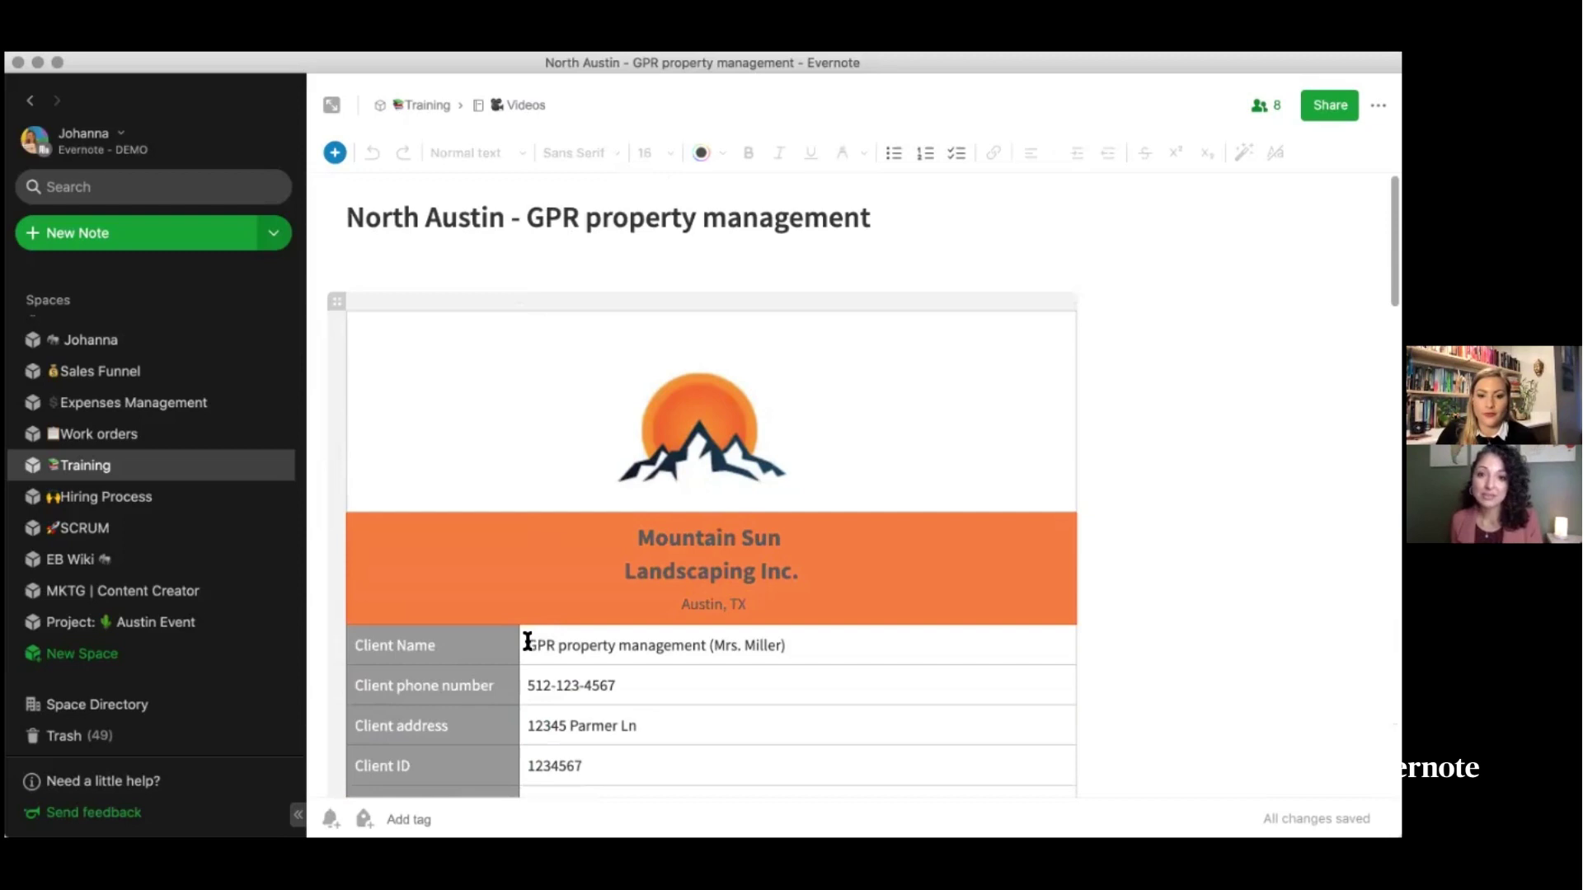
# - Search the notes for "GPR property management", copied from the Client Name row, and look over the matching work order
pyautogui.moveTo(525, 644); pyautogui.dragTo(705, 646)
pyautogui.press('super+c')
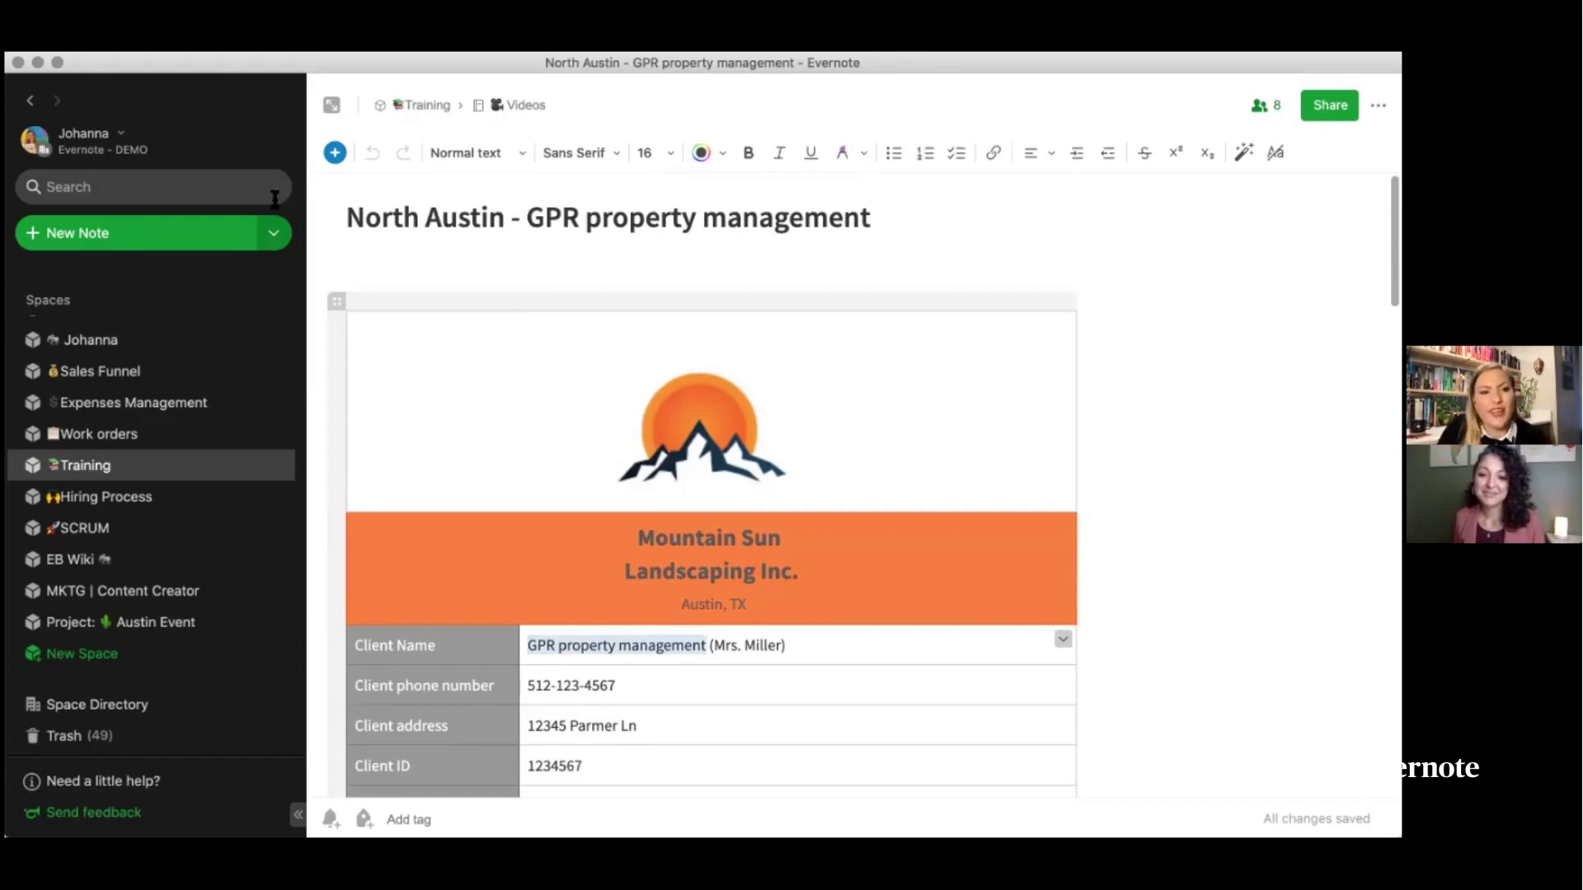
pyautogui.click(173, 195)
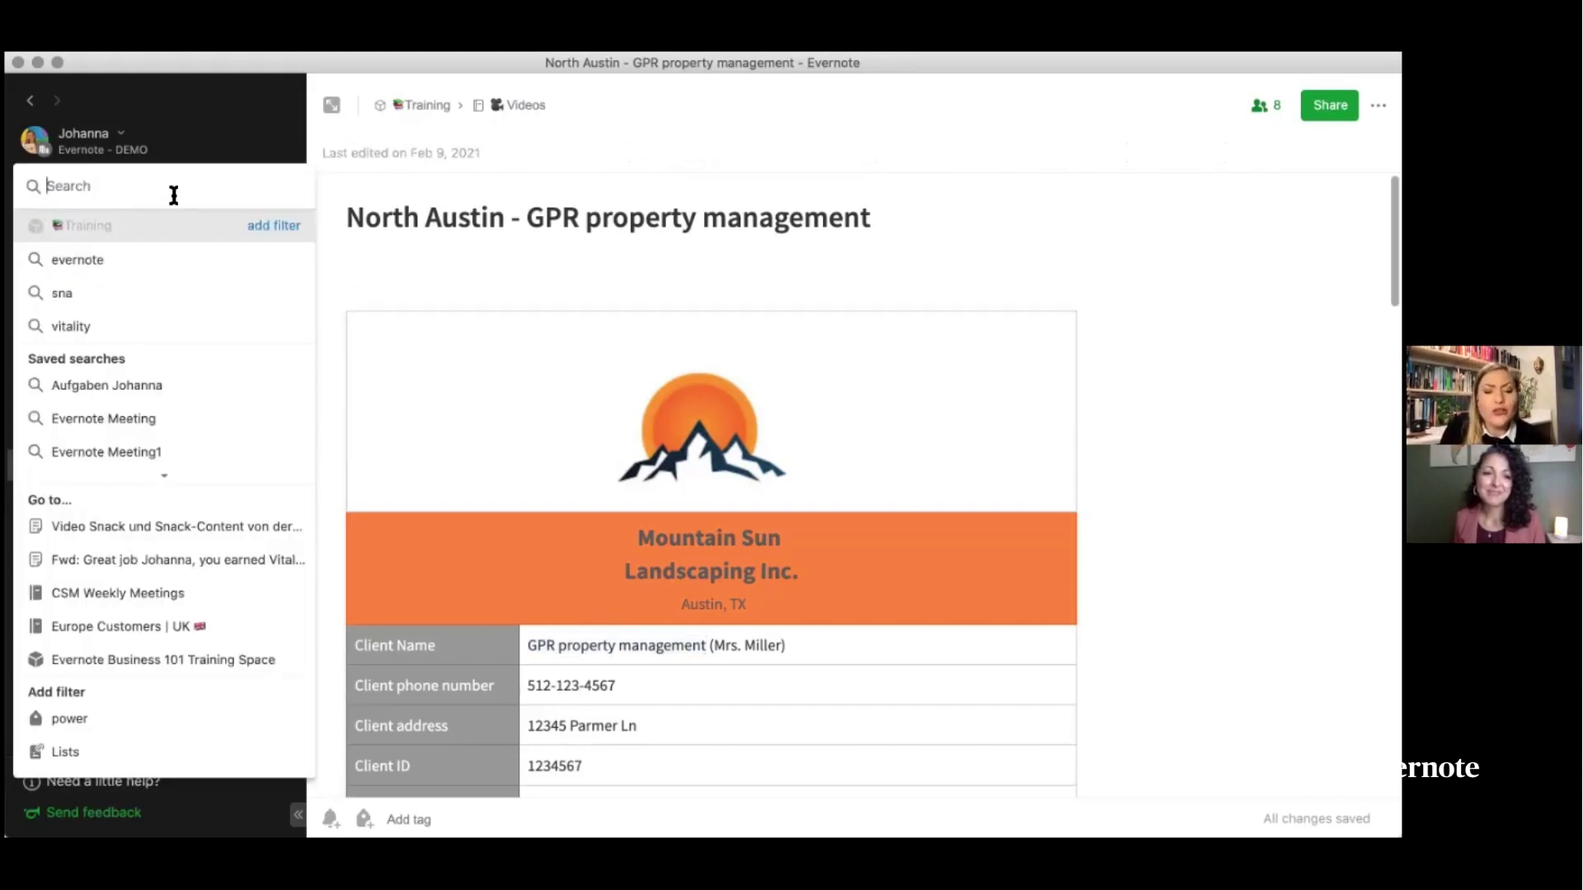
pyautogui.press('super+v')
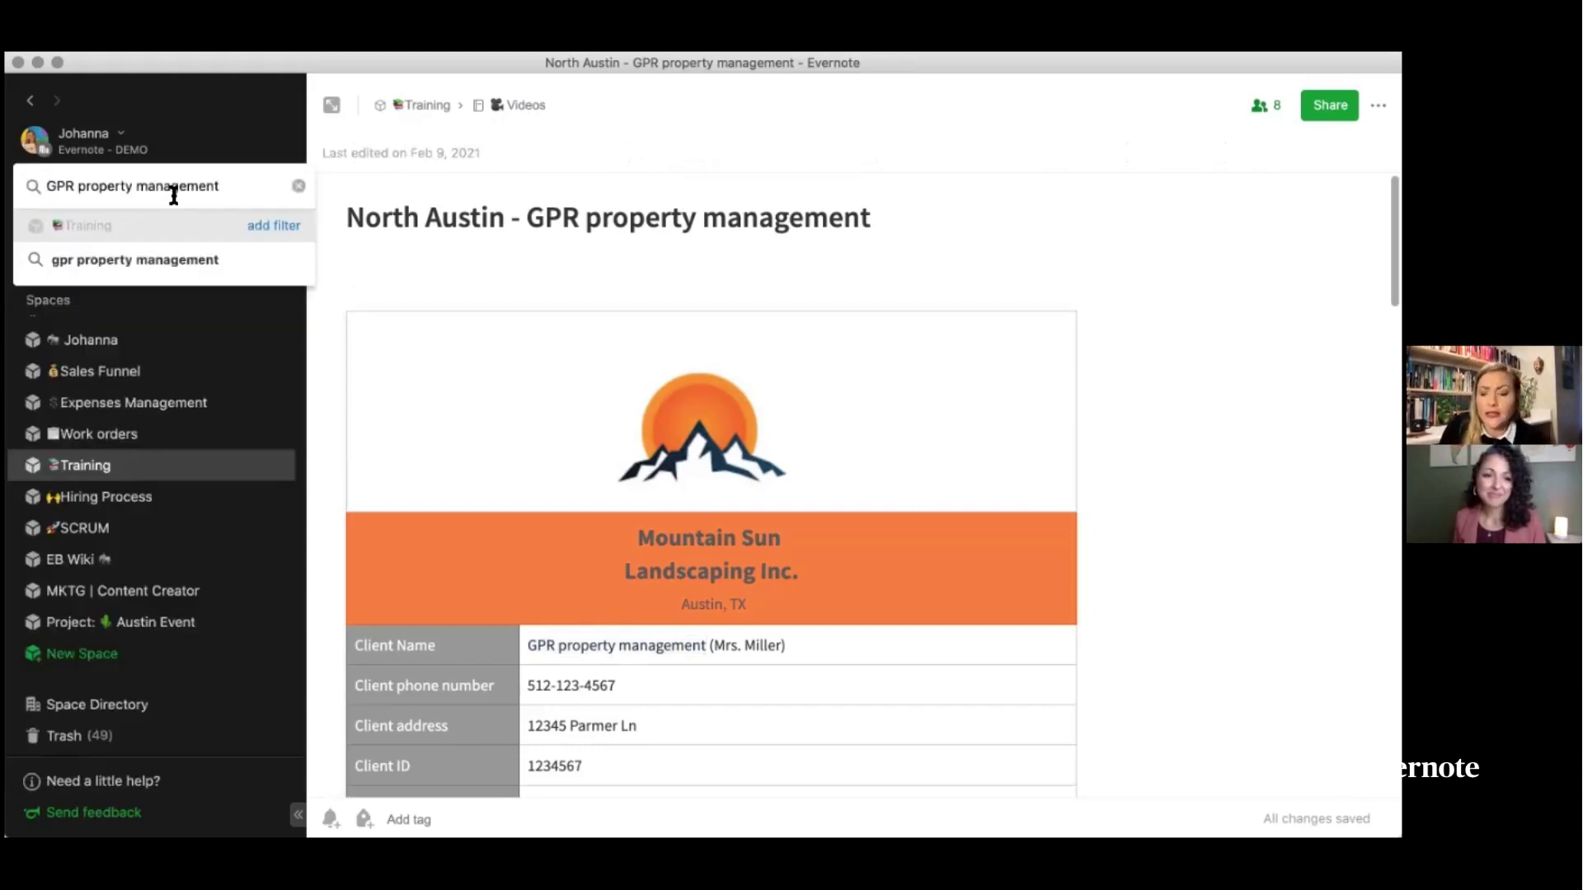
pyautogui.press('Return')
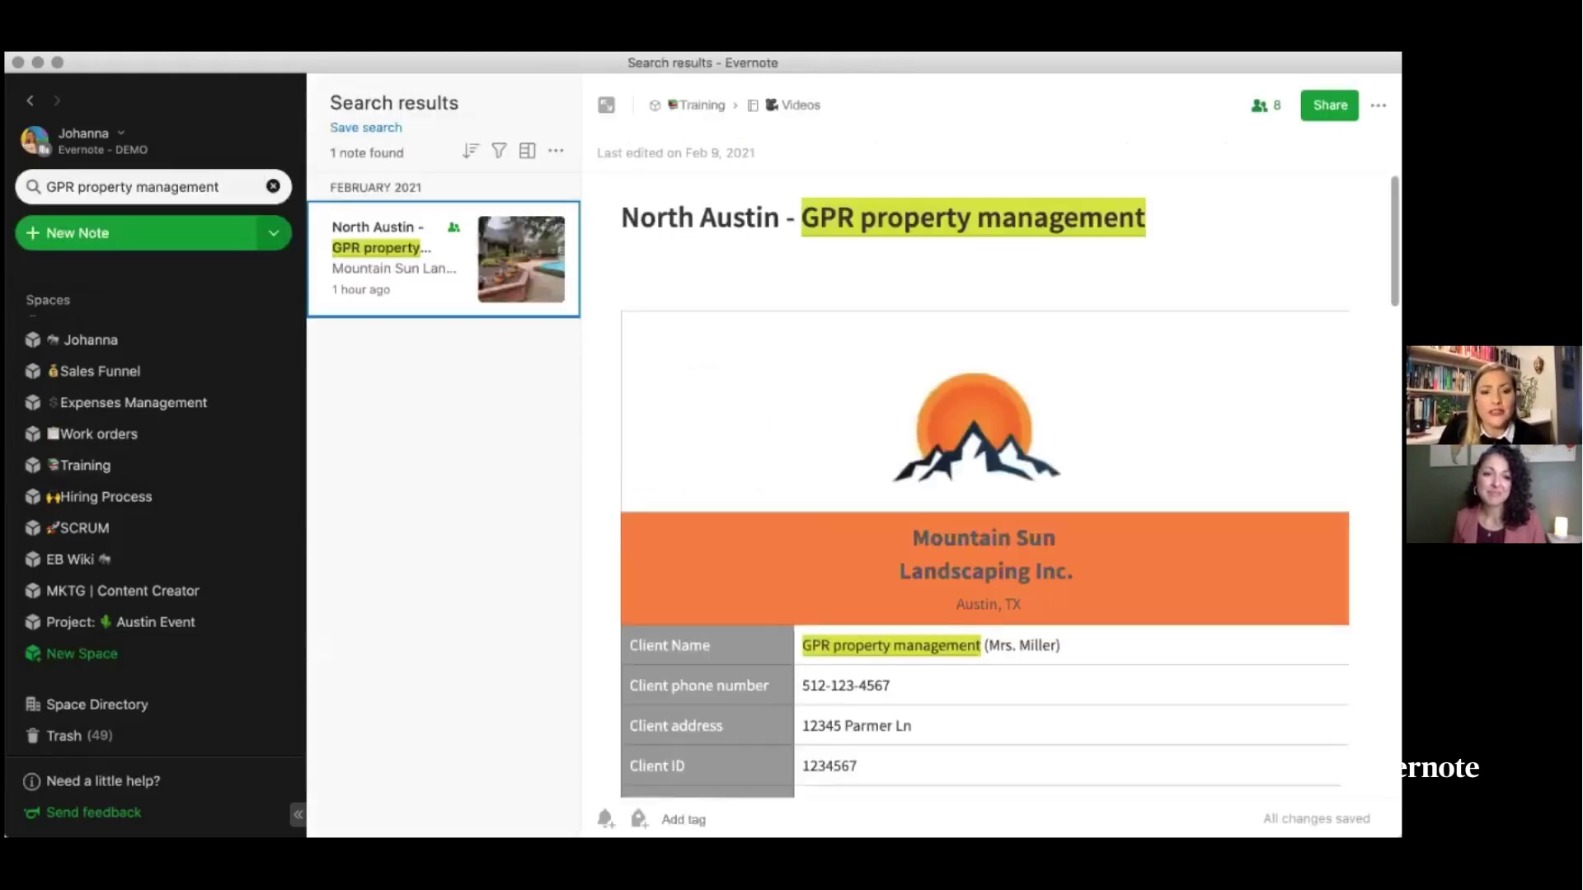
pyautogui.scroll(-3, 954, 759)
pyautogui.scroll(3, 954, 759)
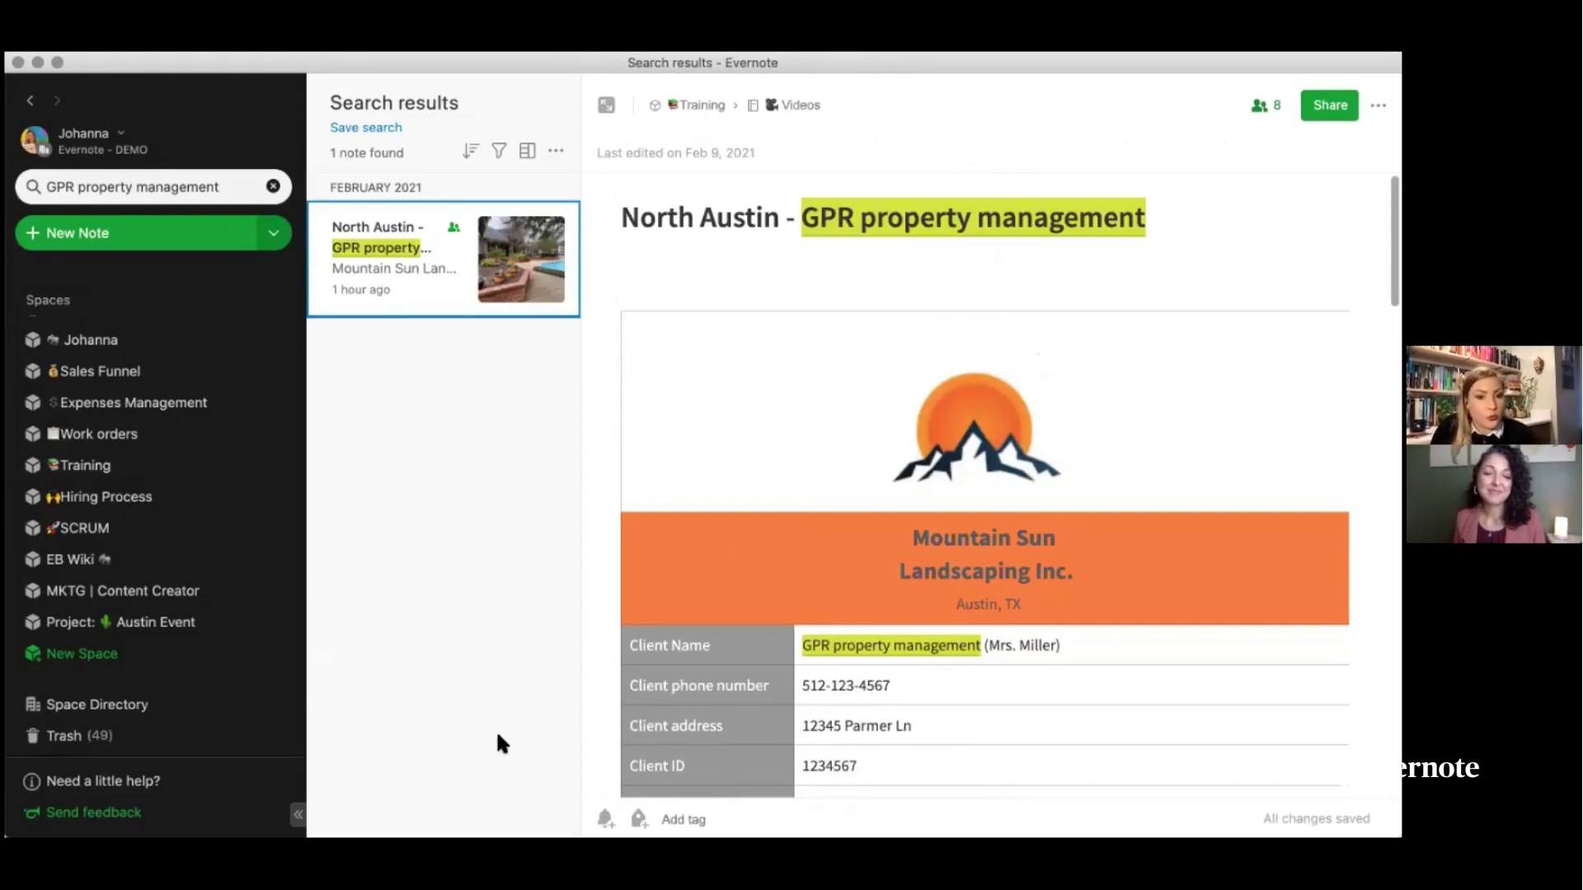
pyautogui.scroll(-5, 919, 686)
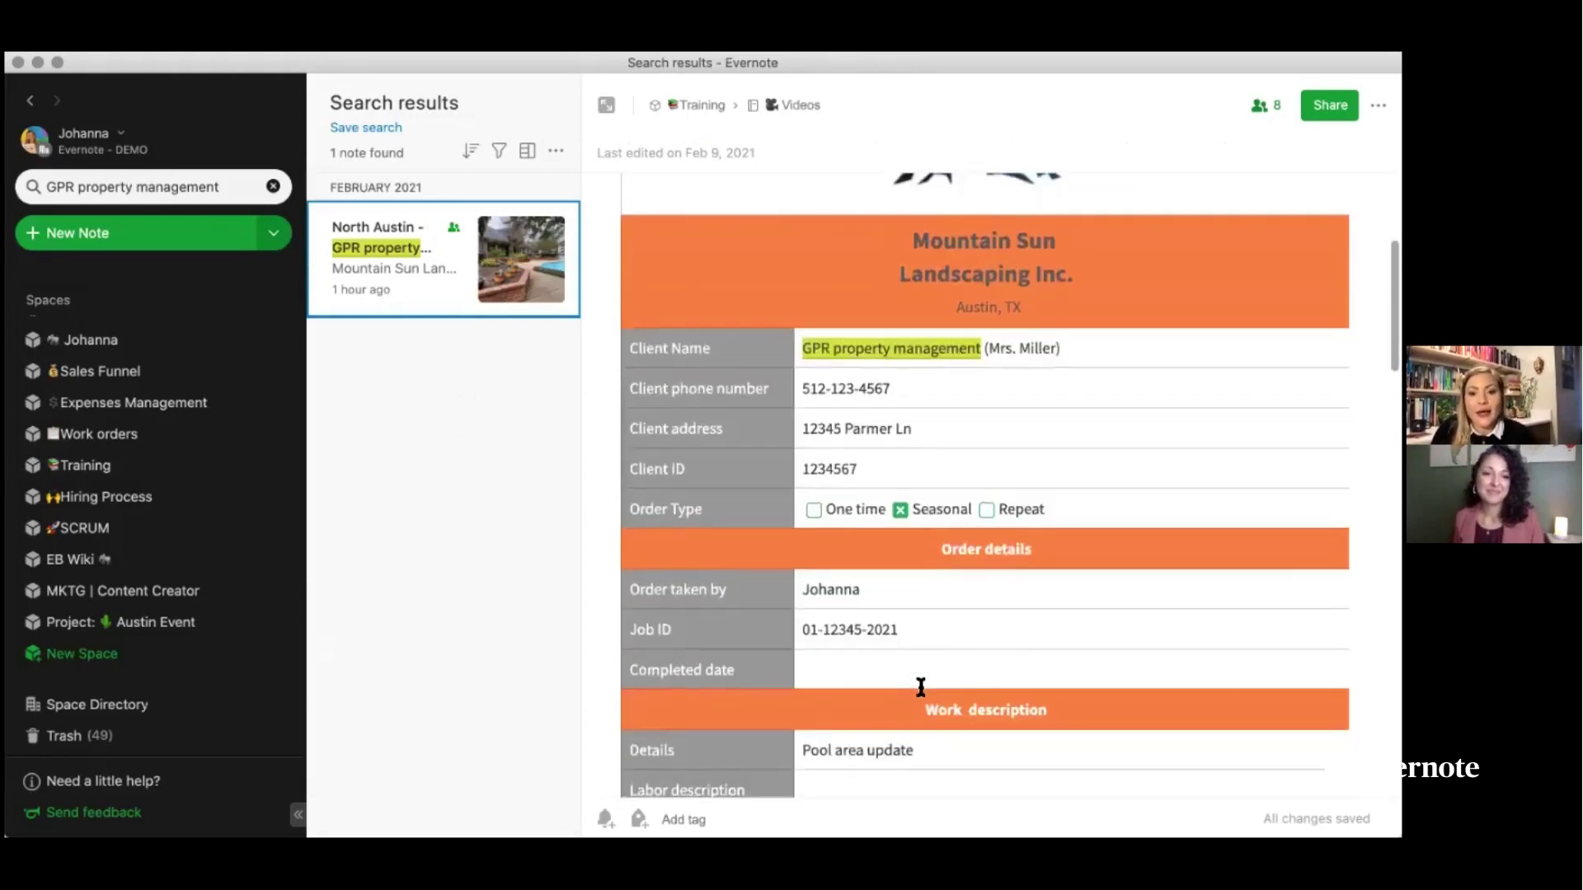
pyautogui.scroll(5, 919, 685)
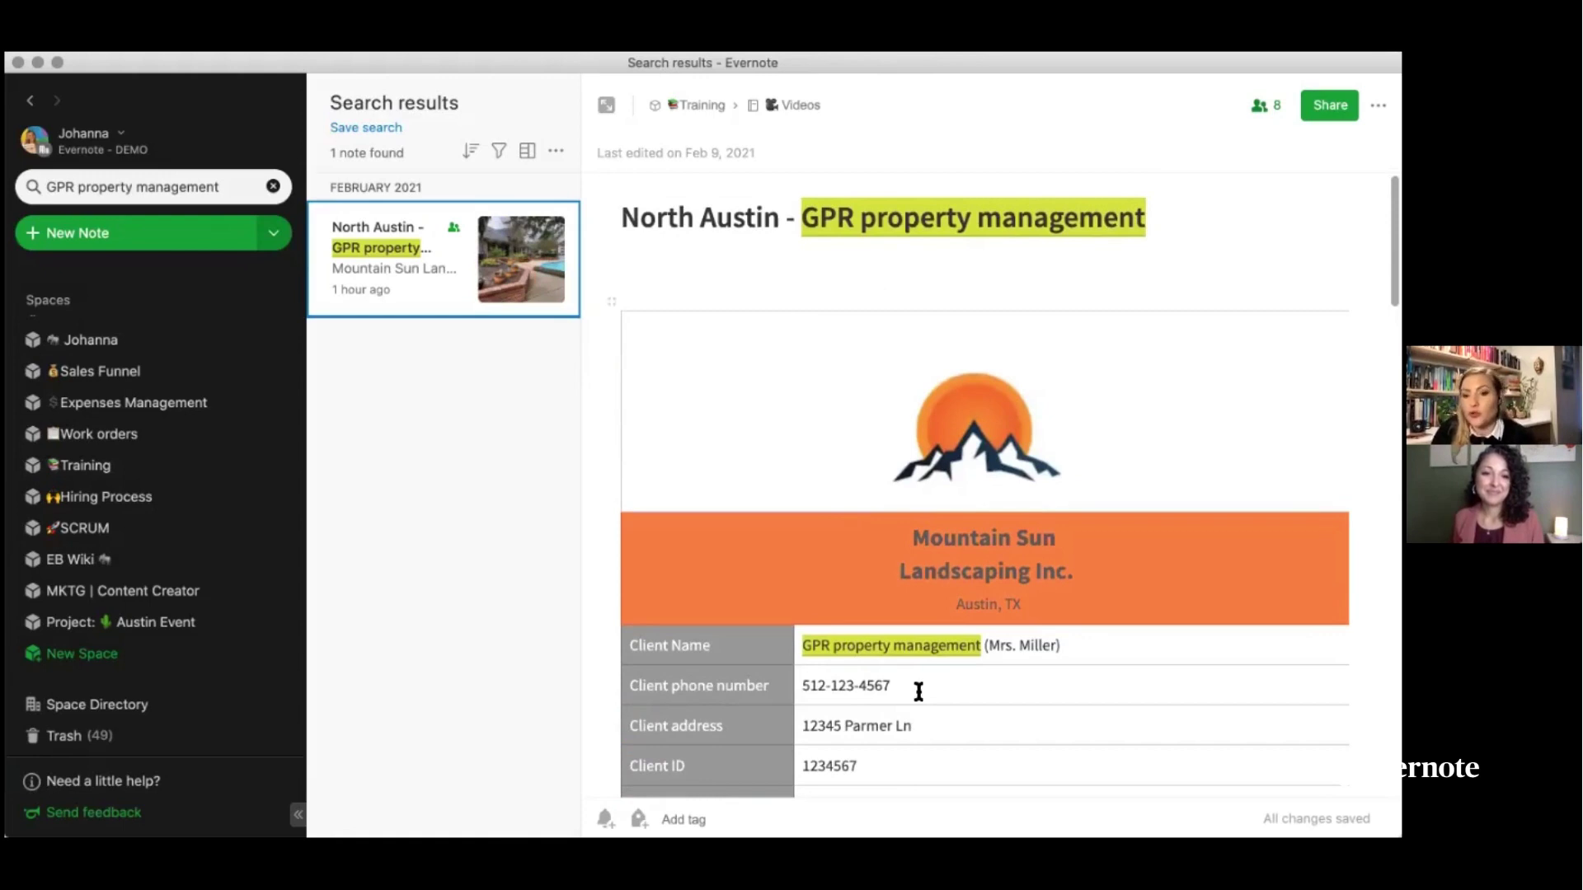